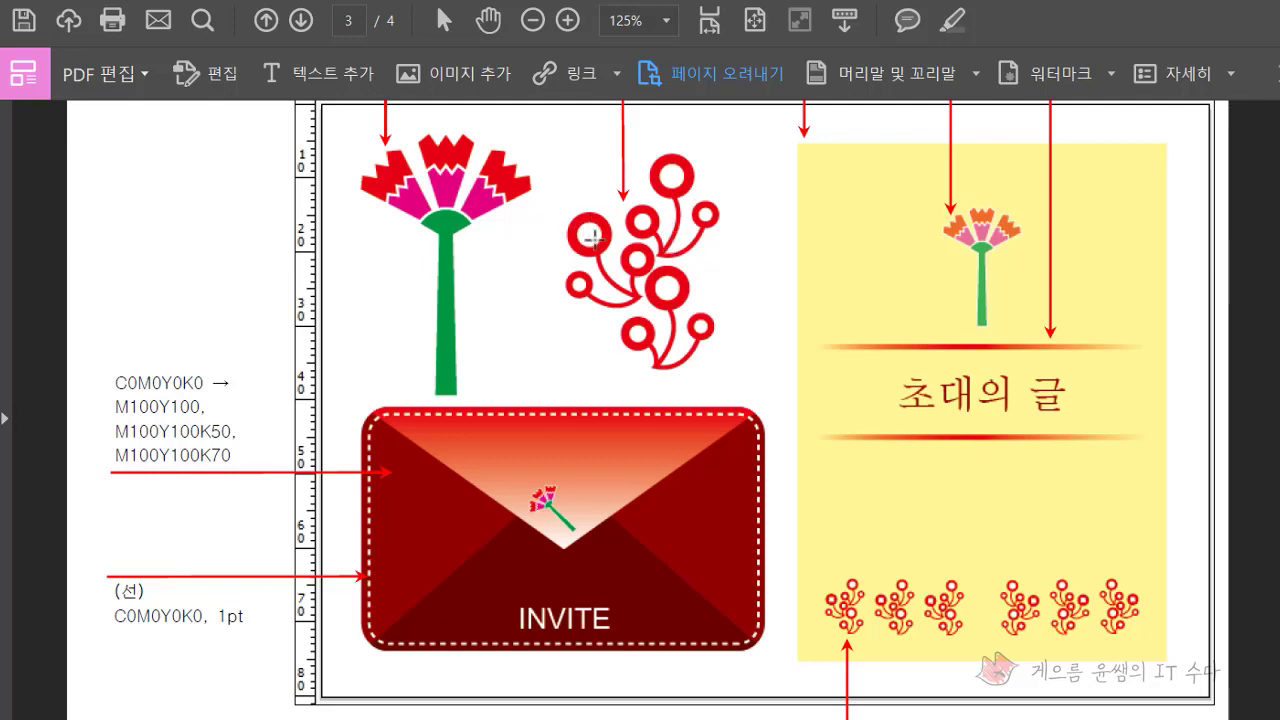
Create a 120 × 80 mm CMYK document at 300 ppi, named with the candidate number and name
scroll(610, 347, up, 2)
scroll(610, 347, up, 2)
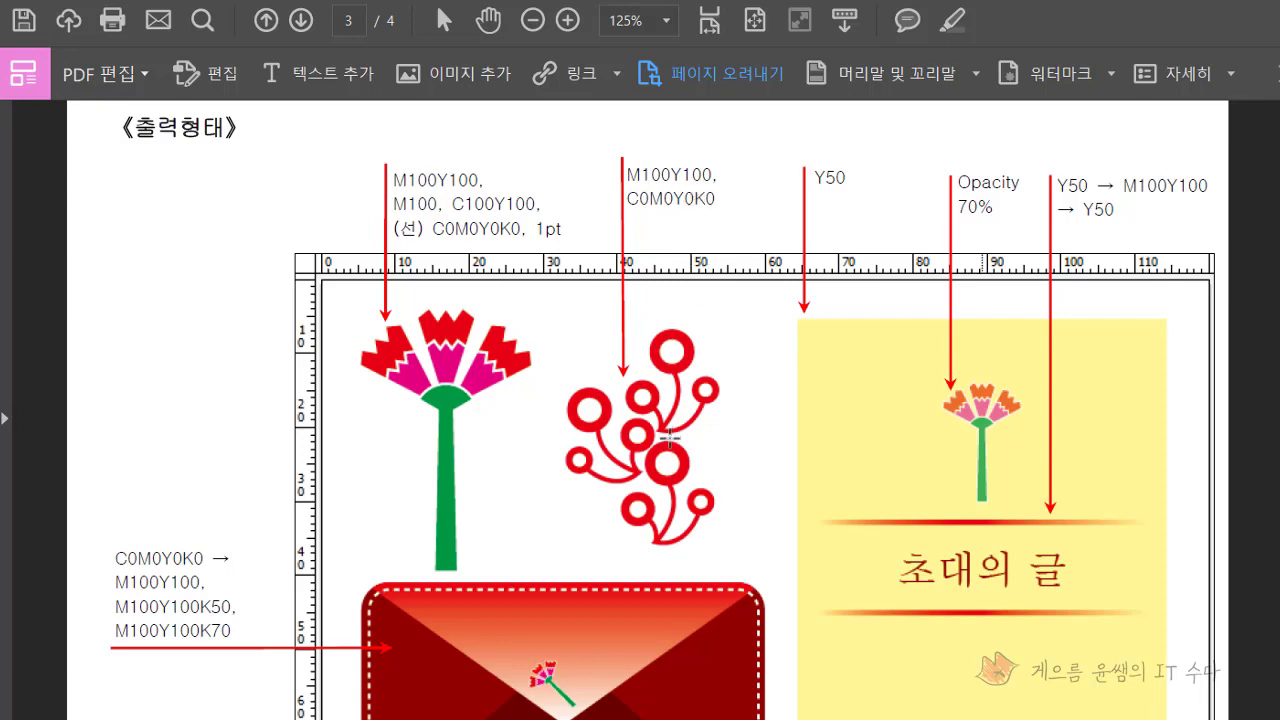
scroll(669, 437, down, 3)
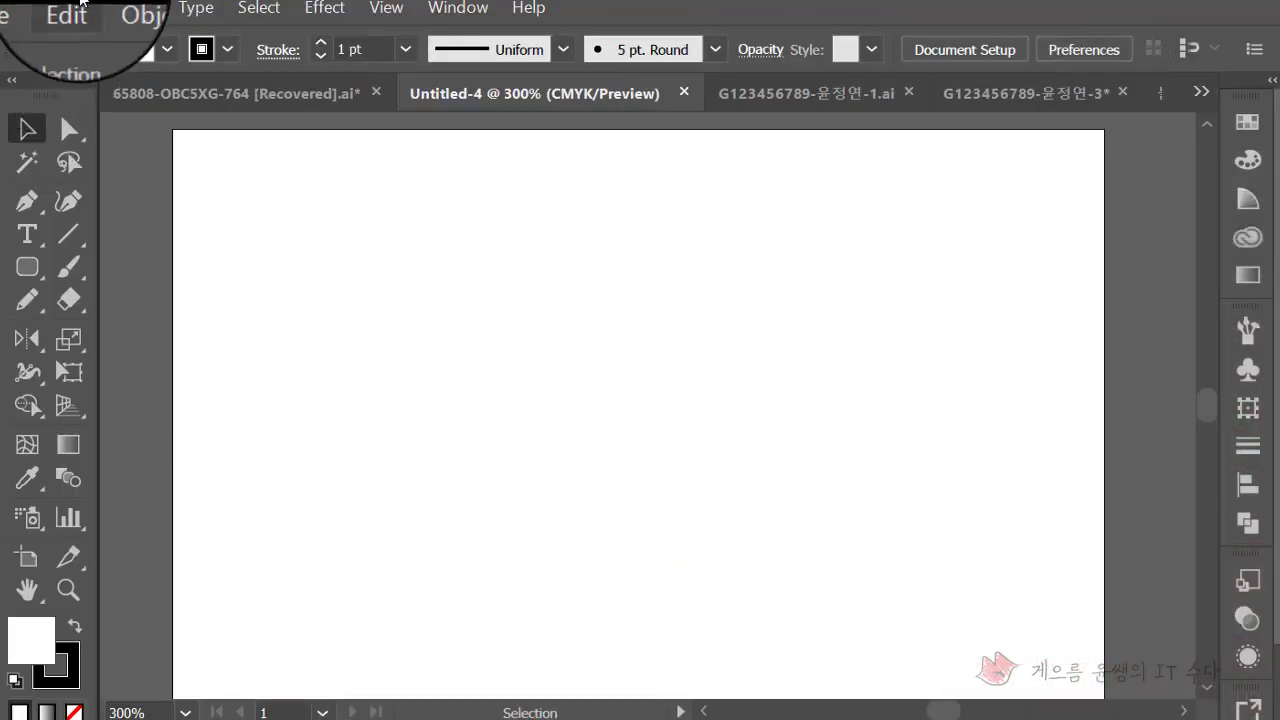
click(72, 10)
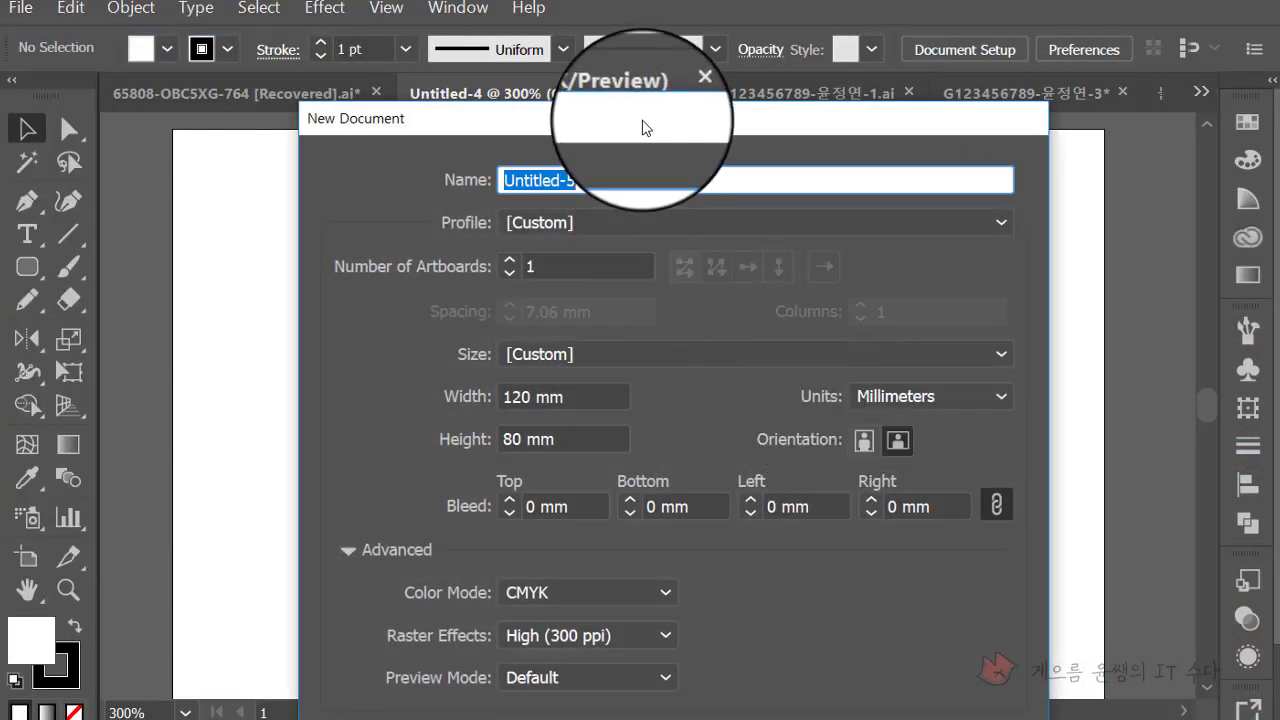
text(G123456789)
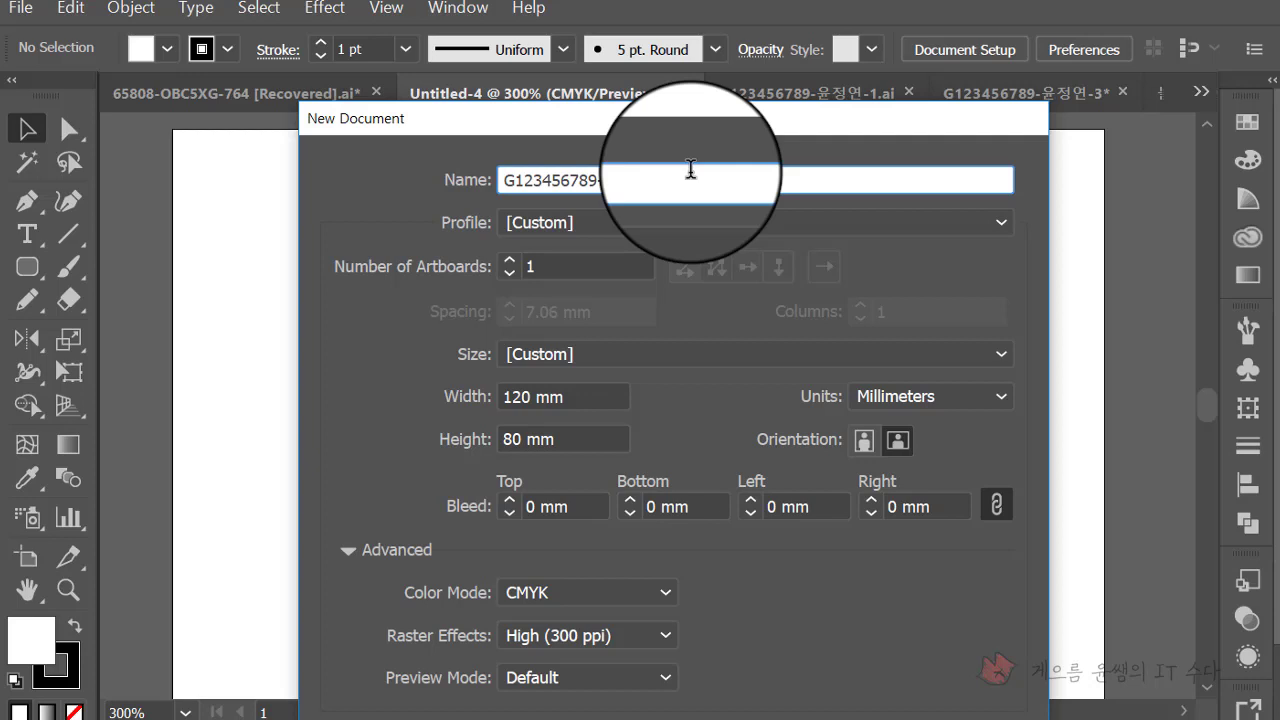
text(여)
text(ㄴ)
mouse_move(723, 126)
mouse_down()
mouse_move(680, 71)
mouse_move(682, 9)
mouse_up()
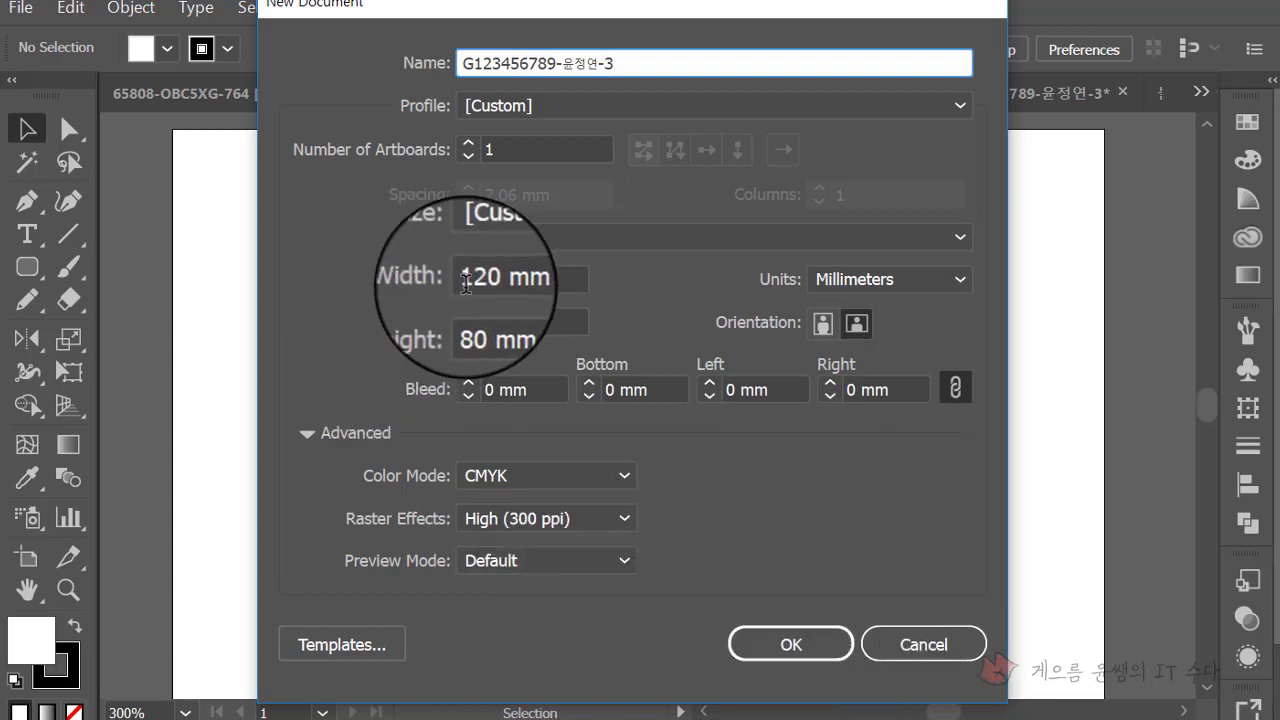
click(782, 650)
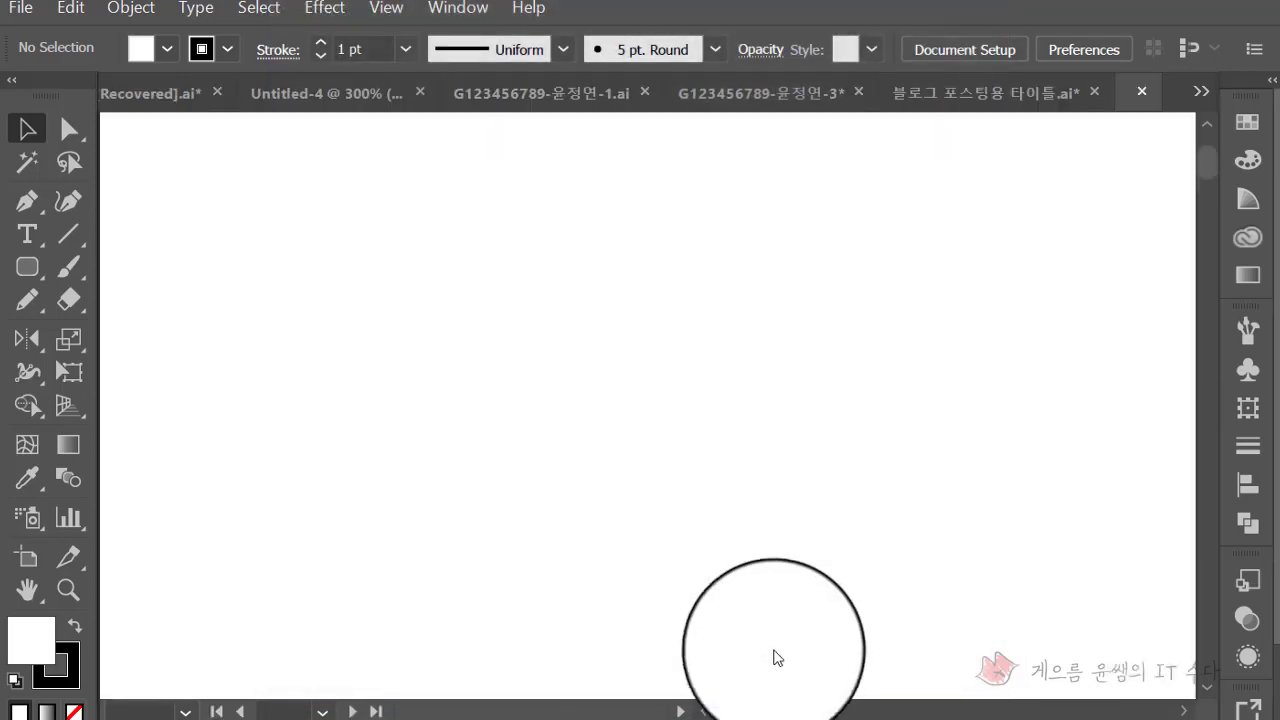
Show rulers and add vertical guides near the left edge and at about 30 mm, plus horizontal guides near the top and at about 40 mm
key(ctrl+r)
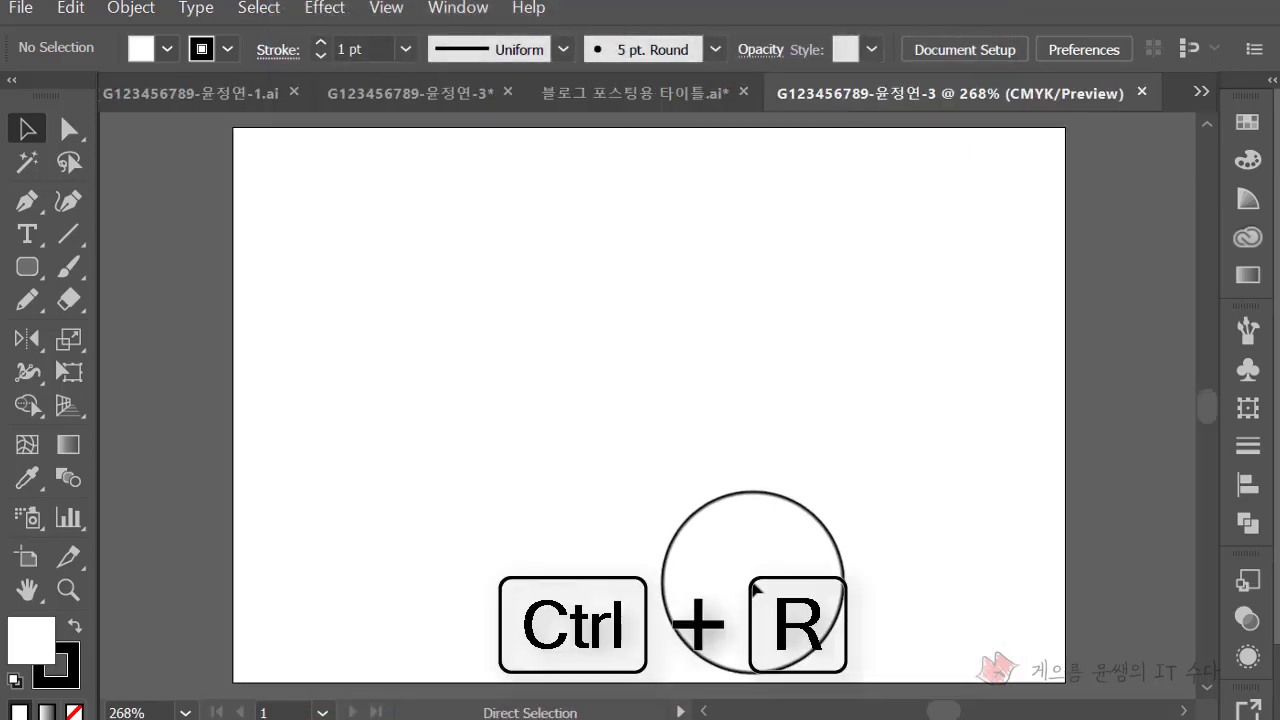
key(ctrl+r)
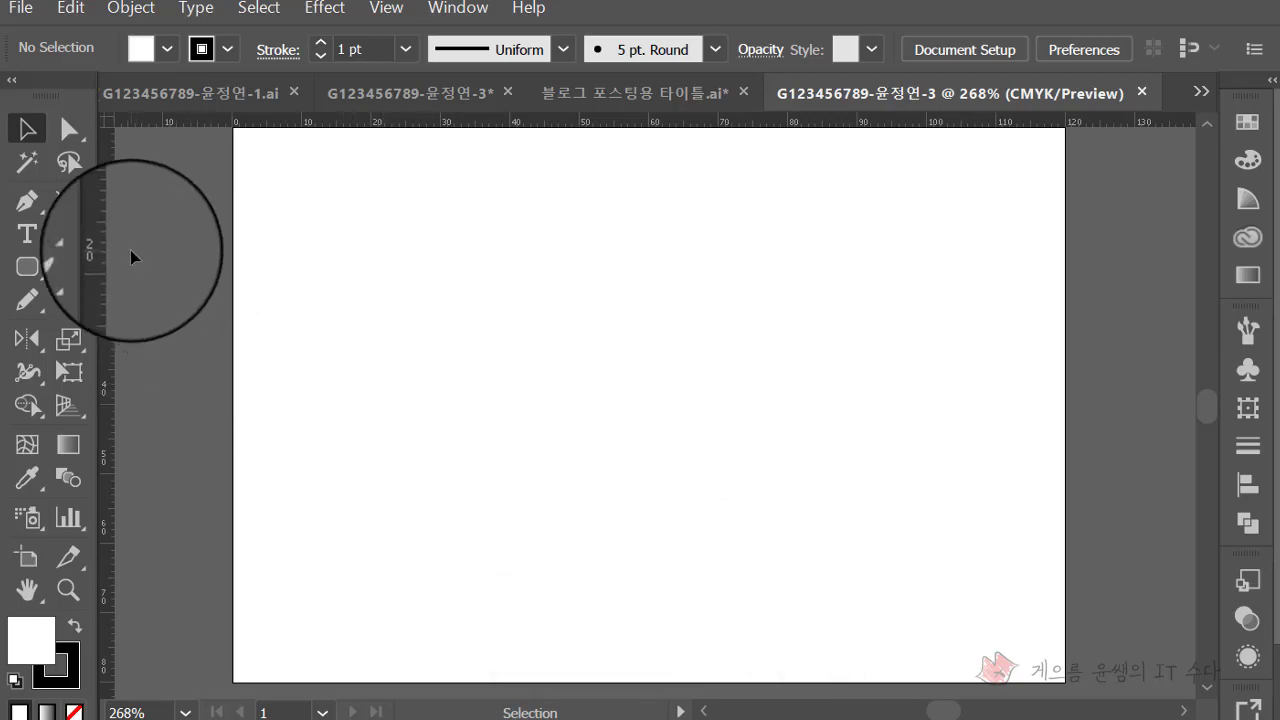
drag(105, 203, 264, 211)
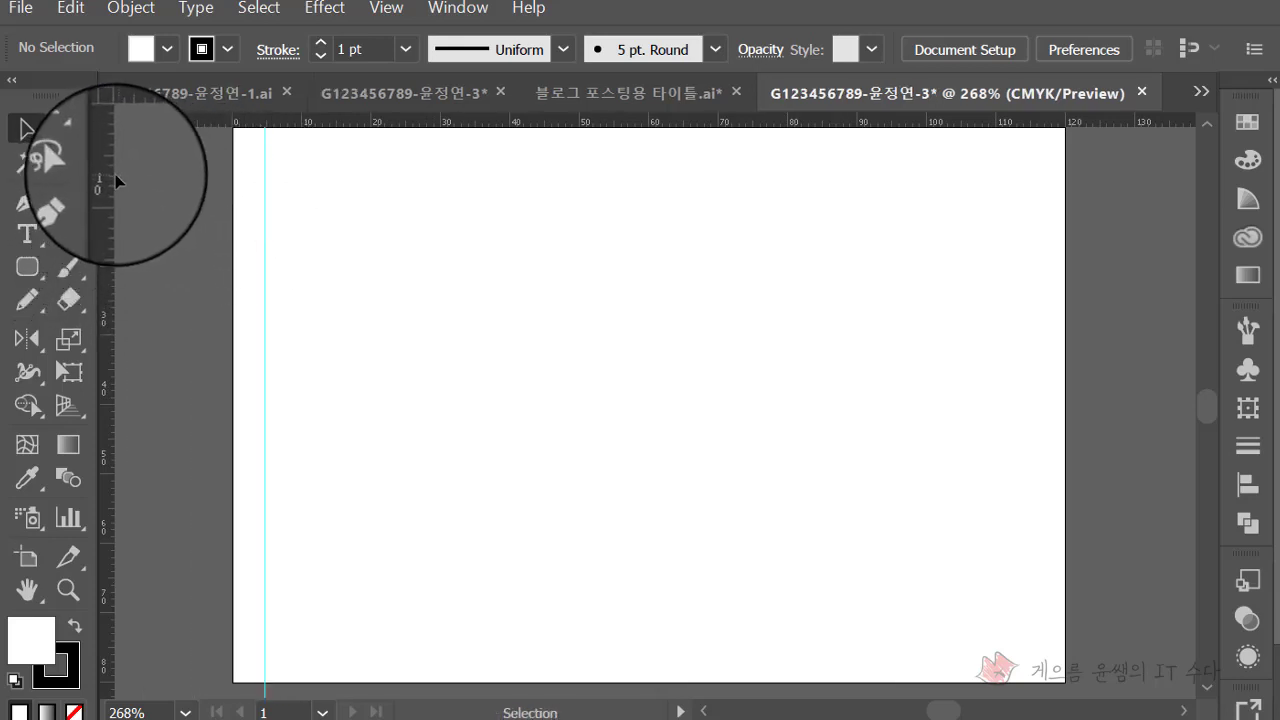
drag(112, 178, 440, 195)
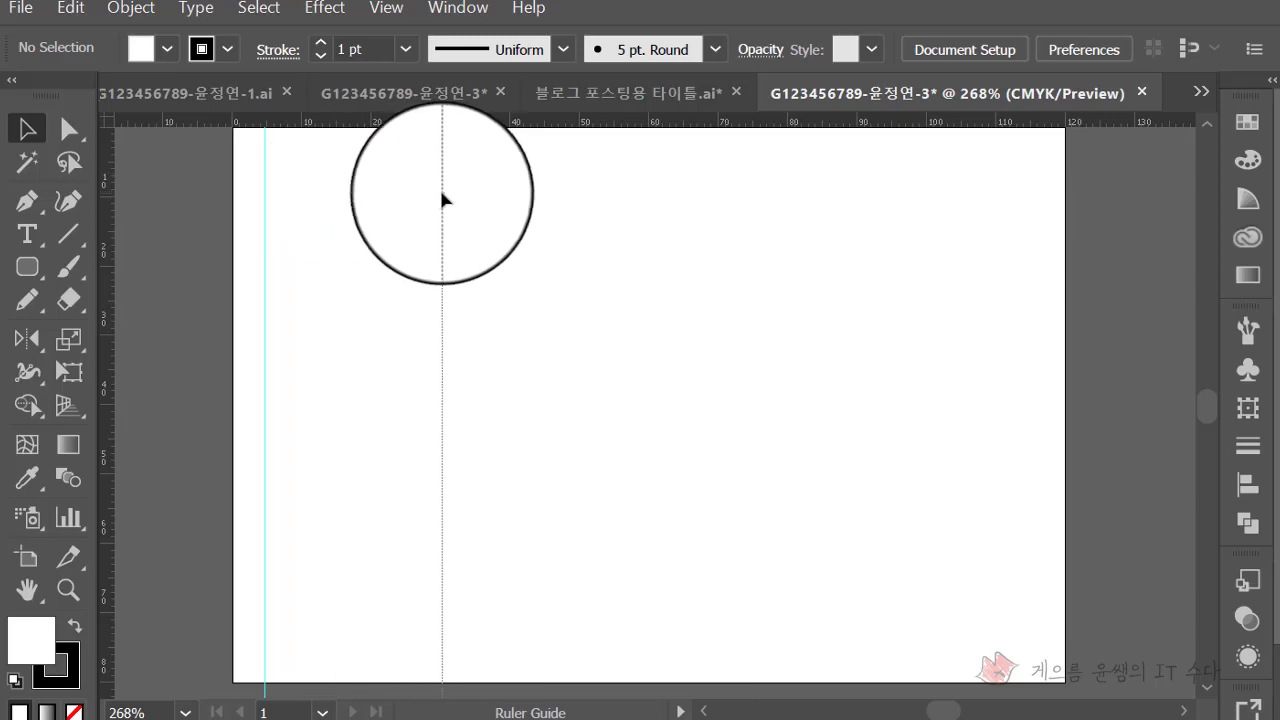
drag(265, 248, 256, 249)
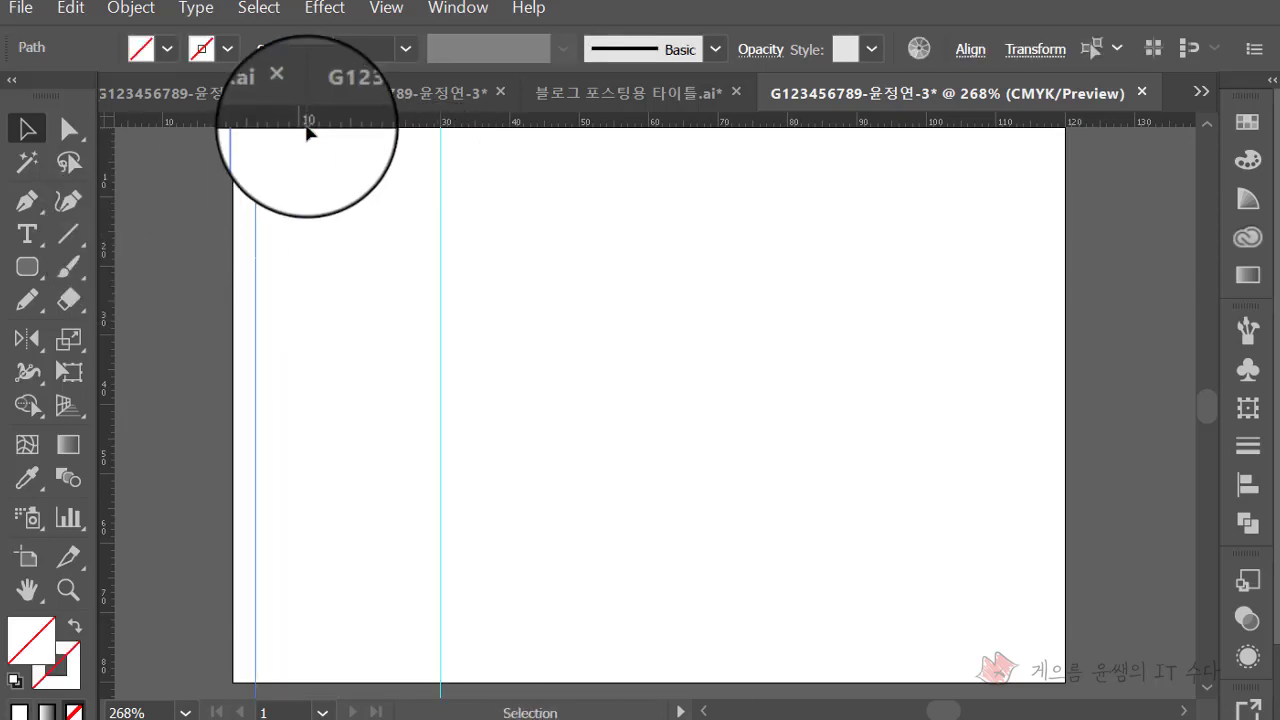
mouse_move(306, 125)
mouse_down()
mouse_move(329, 404)
mouse_move(321, 397)
mouse_up()
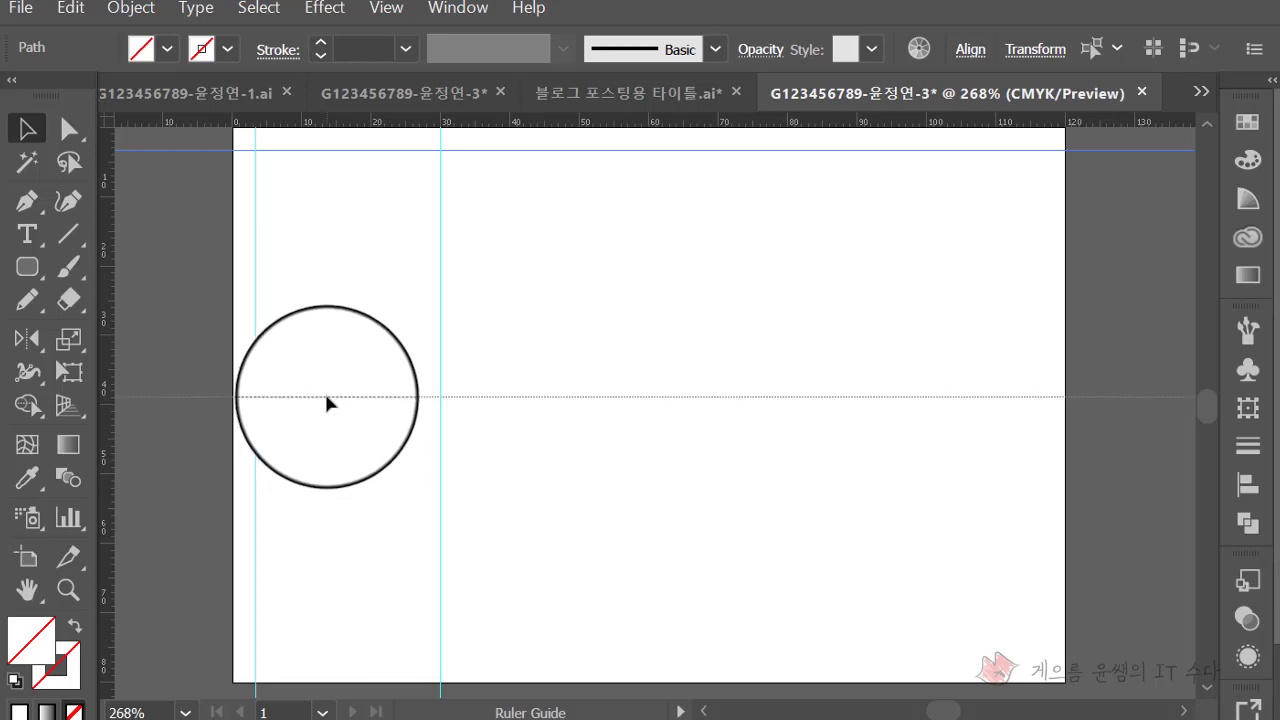
drag(387, 120, 343, 402)
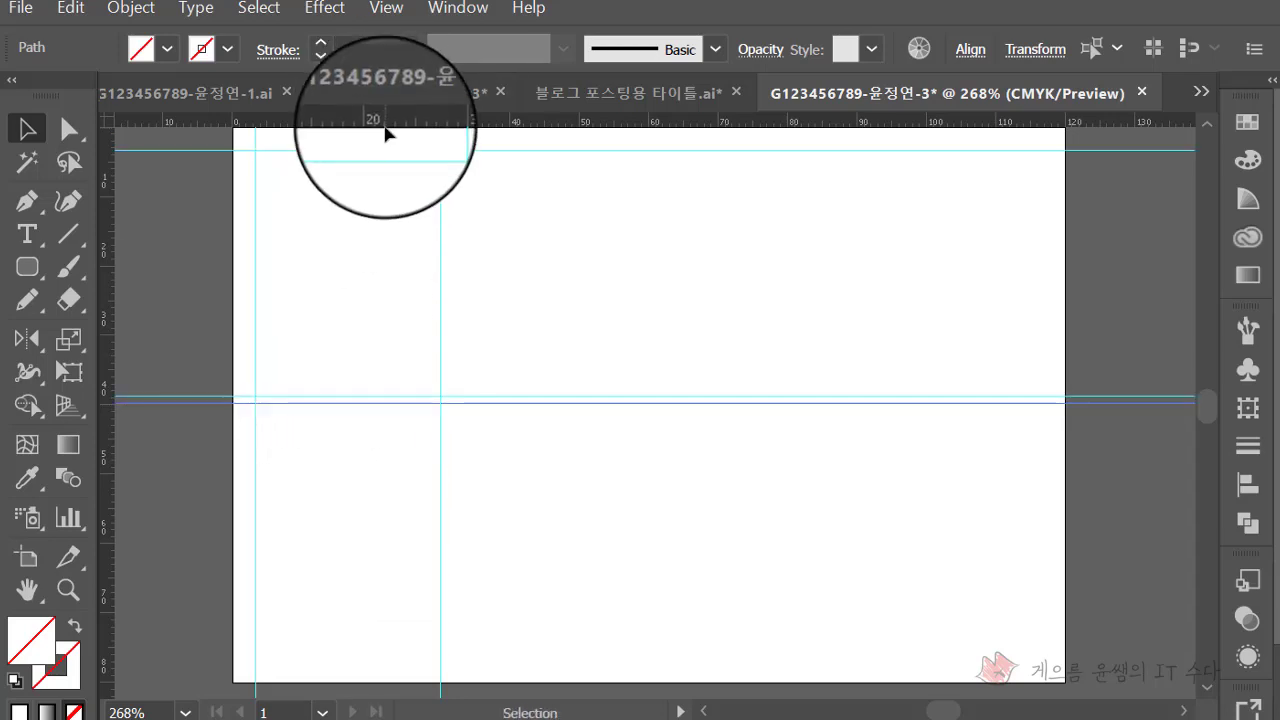
mouse_move(383, 124)
mouse_down()
mouse_move(367, 573)
mouse_move(345, 645)
mouse_up()
Add vertical guides at about 60 mm, just past 60 mm and near the right edge, plus another top horizontal guide
drag(109, 261, 651, 289)
drag(458, 528, 463, 311)
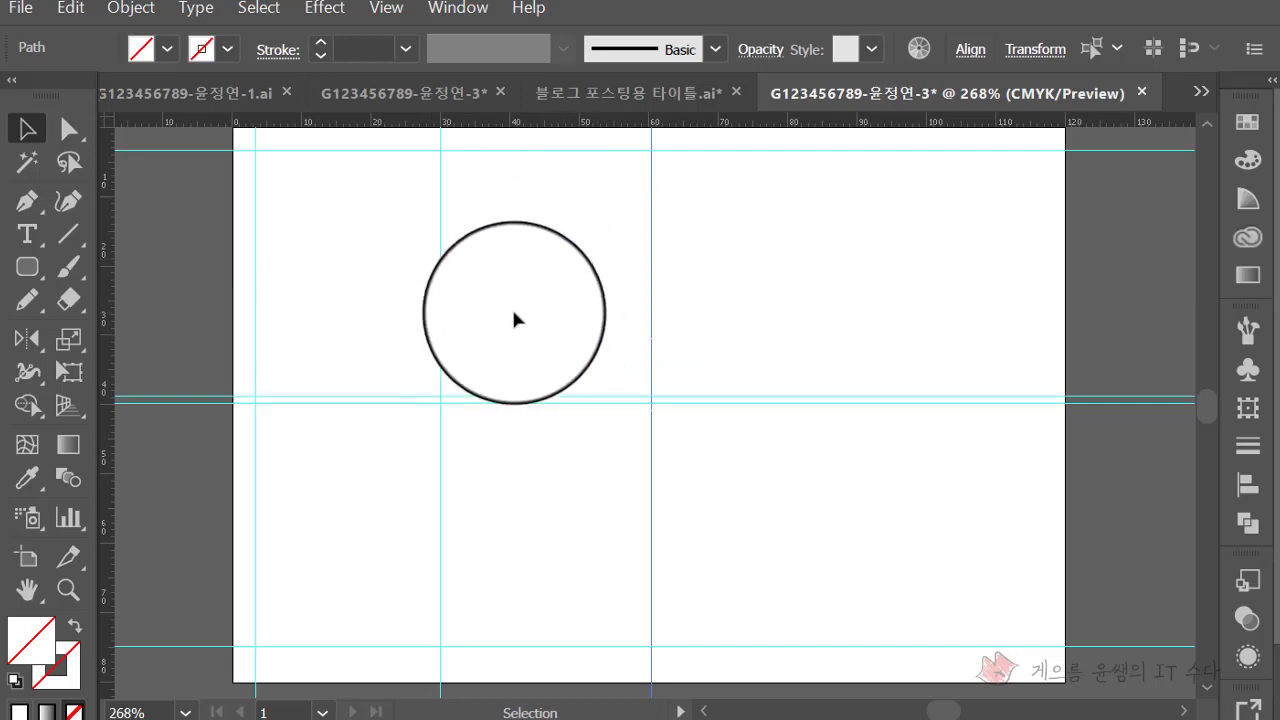
mouse_move(107, 207)
mouse_down()
mouse_move(748, 284)
mouse_move(681, 286)
mouse_up()
drag(106, 229, 1033, 276)
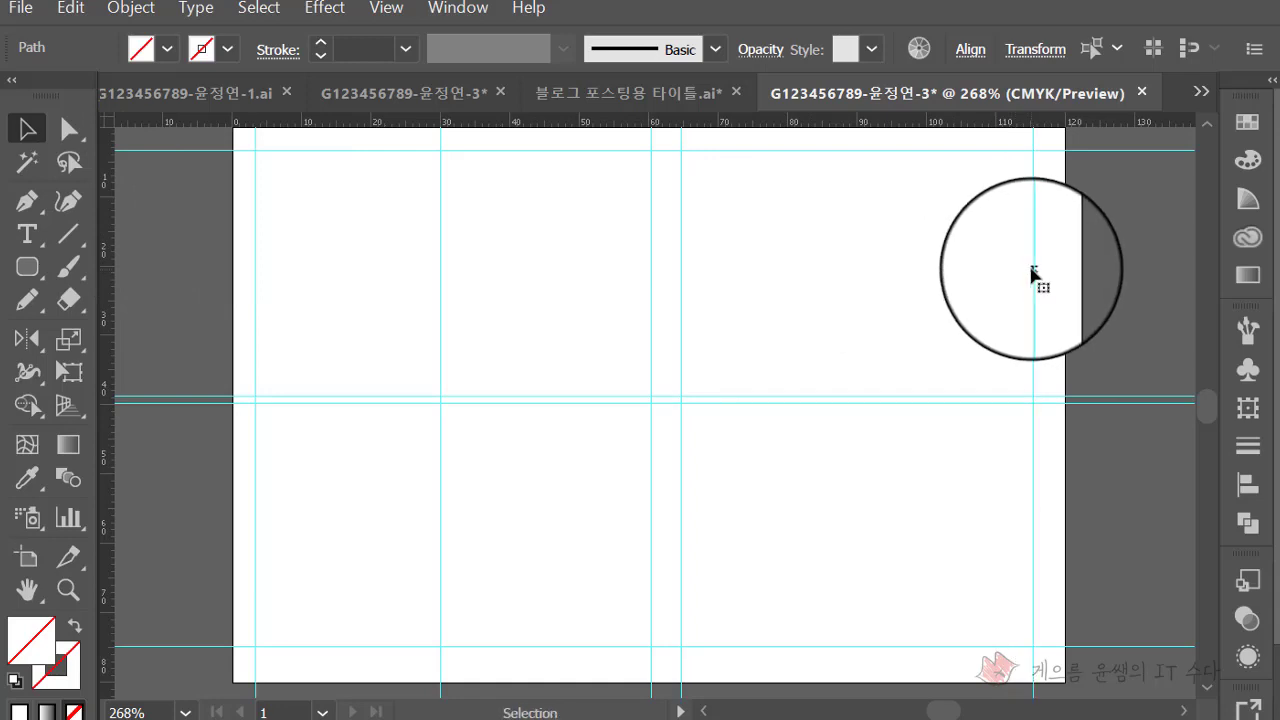
mouse_move(800, 121)
mouse_down()
mouse_move(746, 603)
mouse_move(783, 130)
mouse_up()
scroll(786, 349, down, 3)
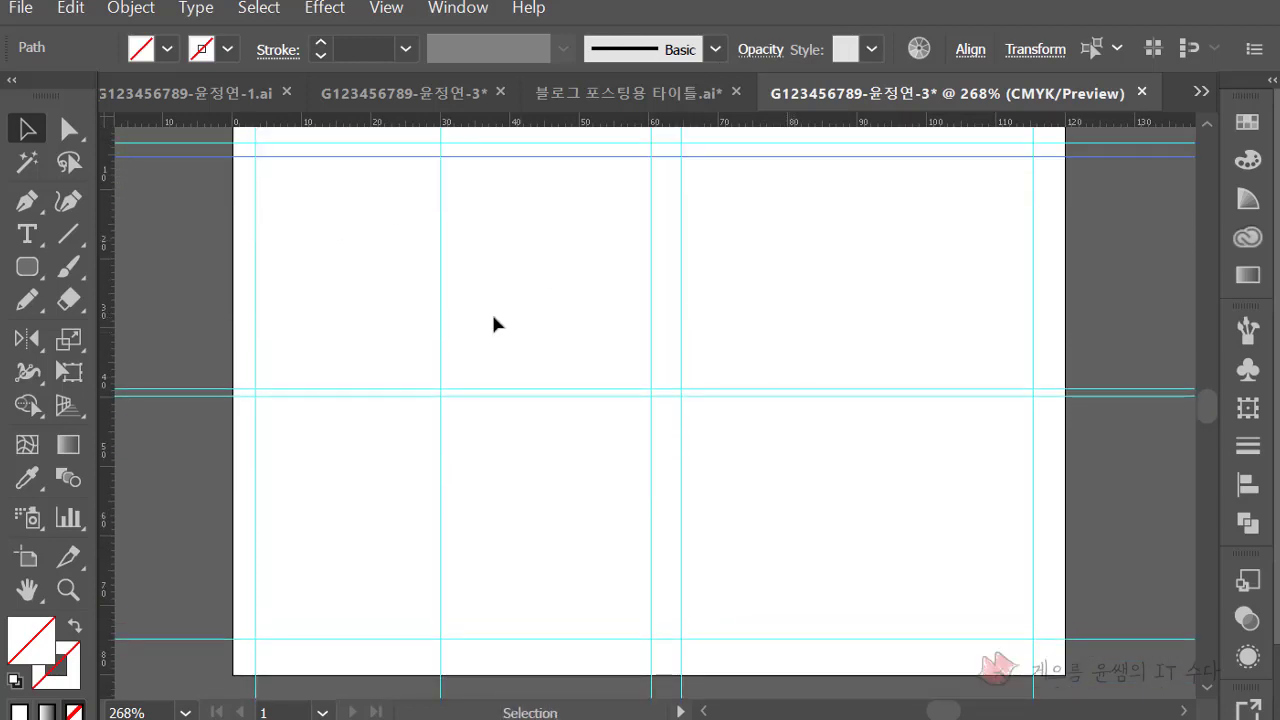
scroll(518, 370, up, 1)
scroll(514, 373, up, 1)
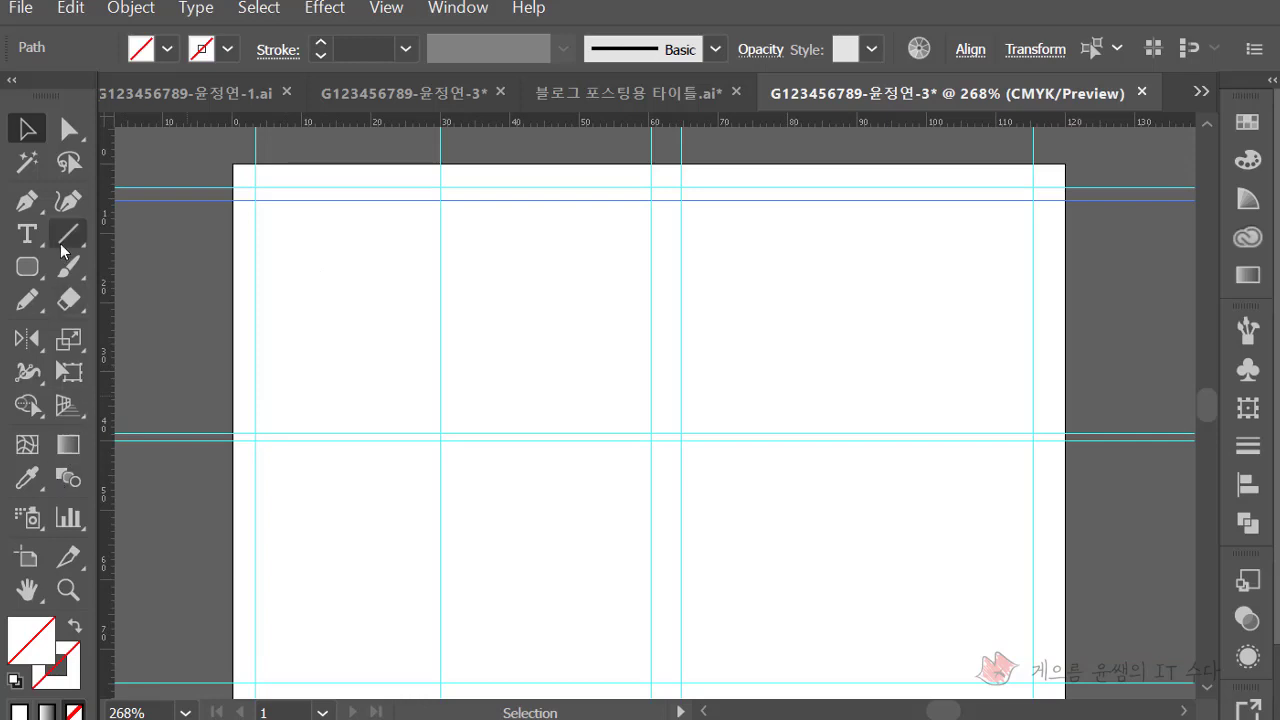
Draw a small red-filled circle above the artboard with the Ellipse tool
click(28, 270)
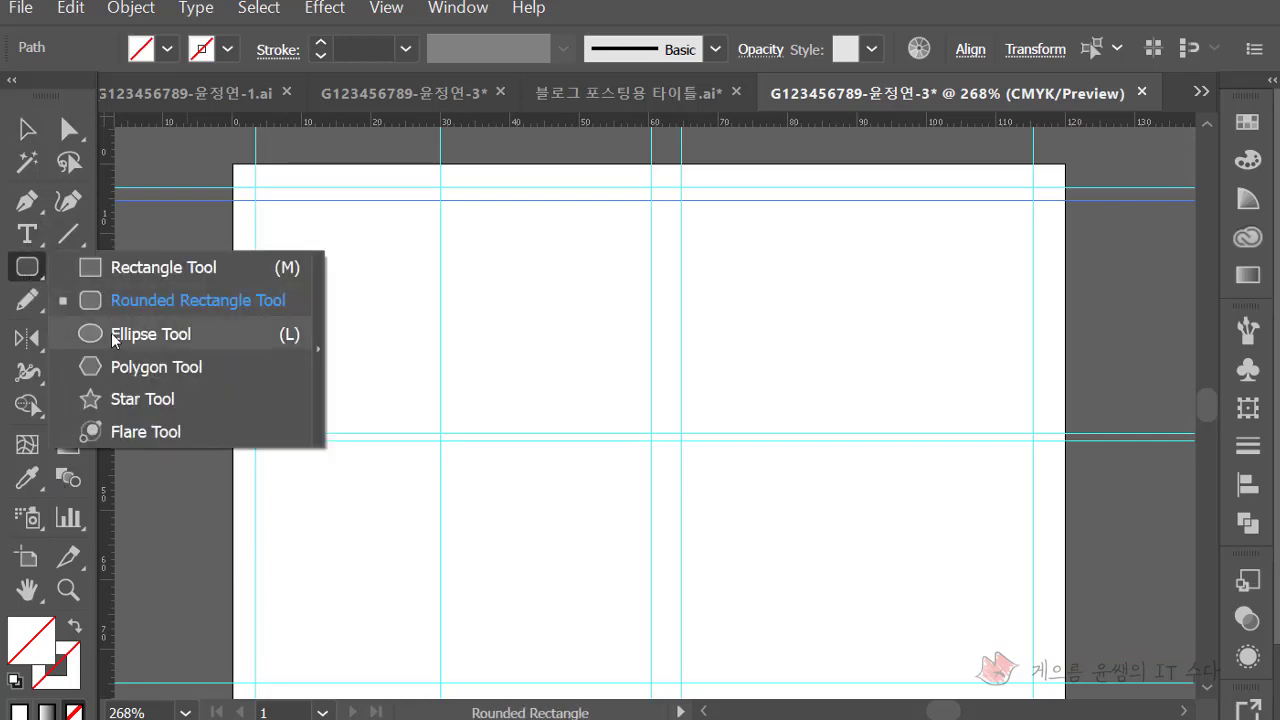
drag(28, 272, 111, 333)
scroll(327, 167, up, 1)
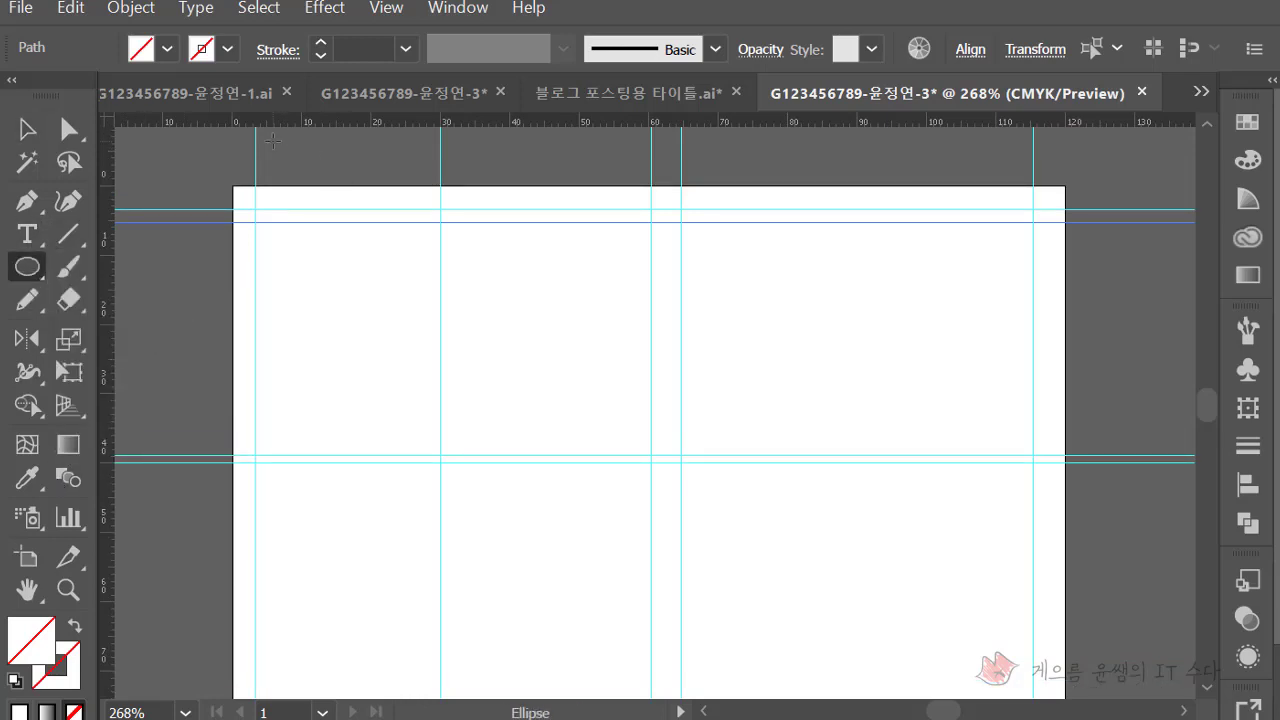
drag(272, 140, 306, 174)
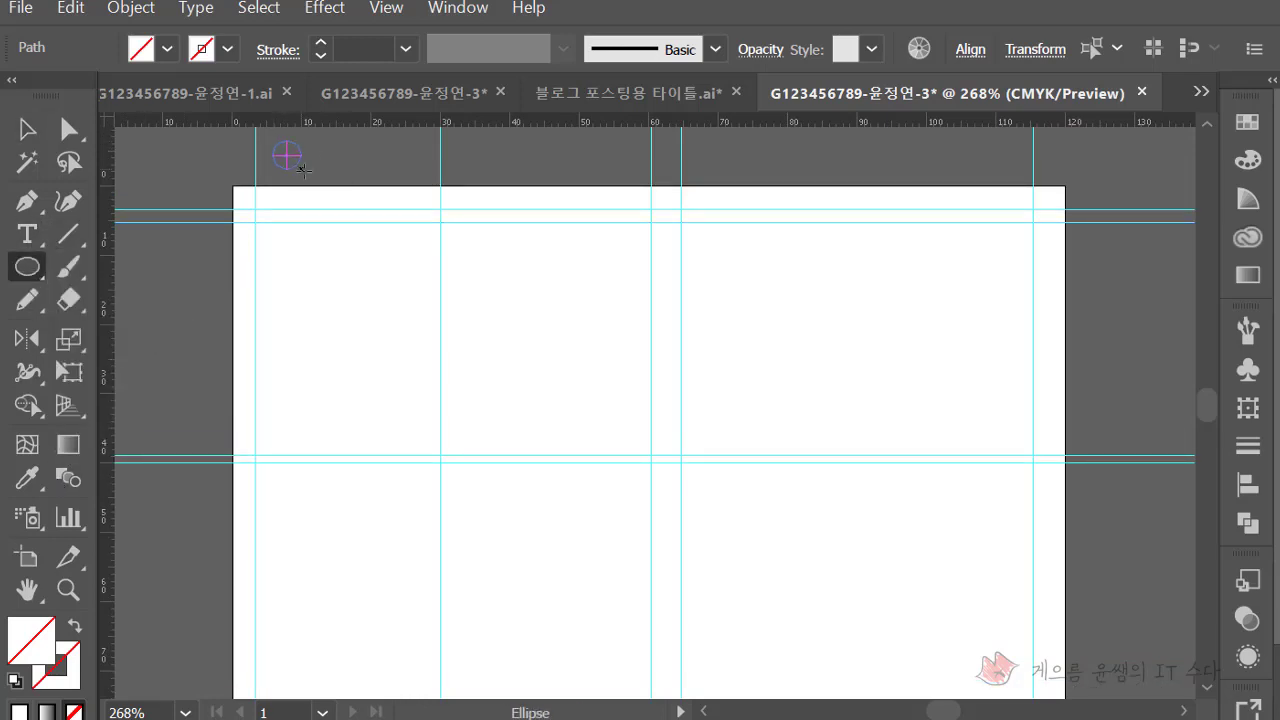
click(168, 48)
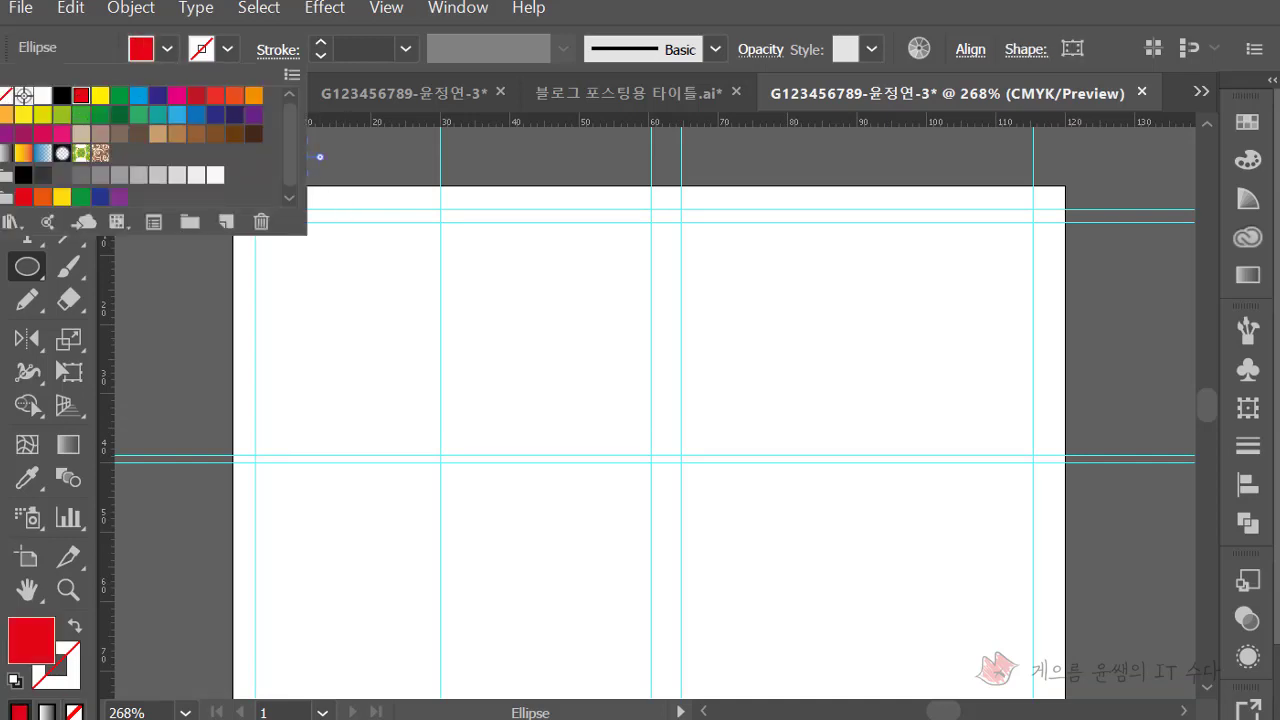
key(Escape)
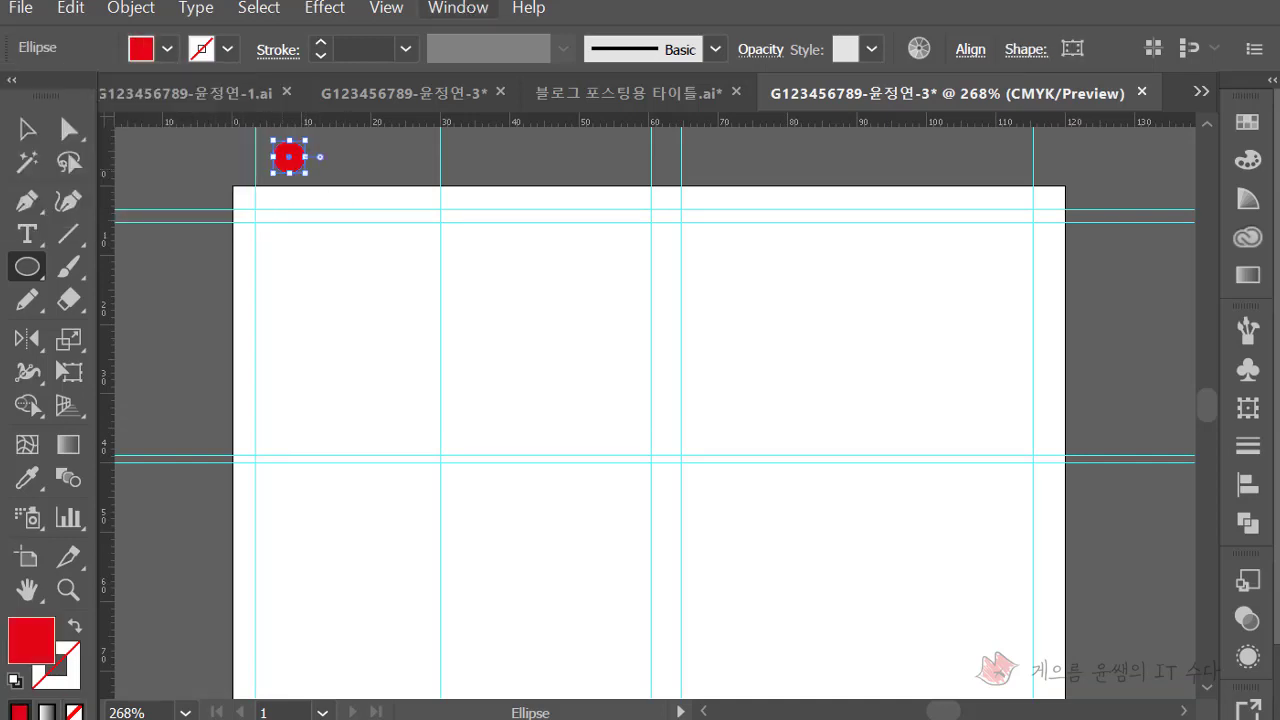
Duplicate the red circle into a row of copies with Alt-drag and Ctrl+D
click(27, 128)
alt+drag(292, 166, 333, 163)
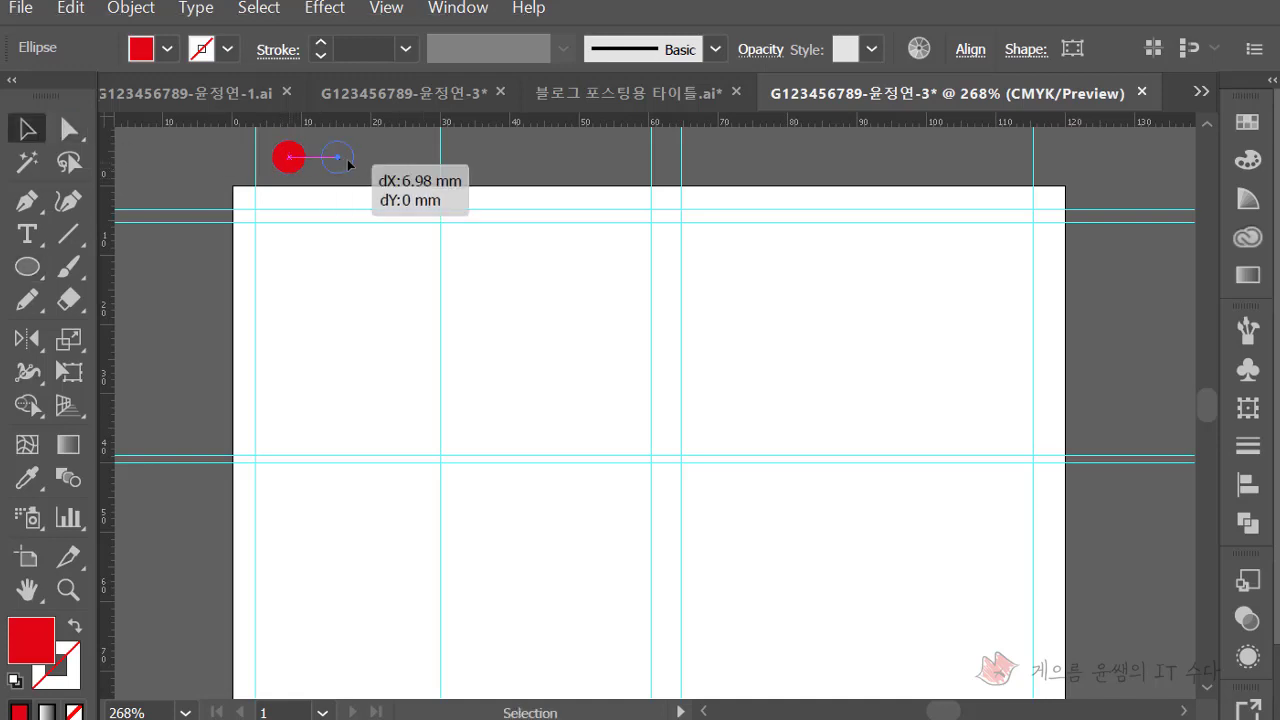
key(ctrl+d)
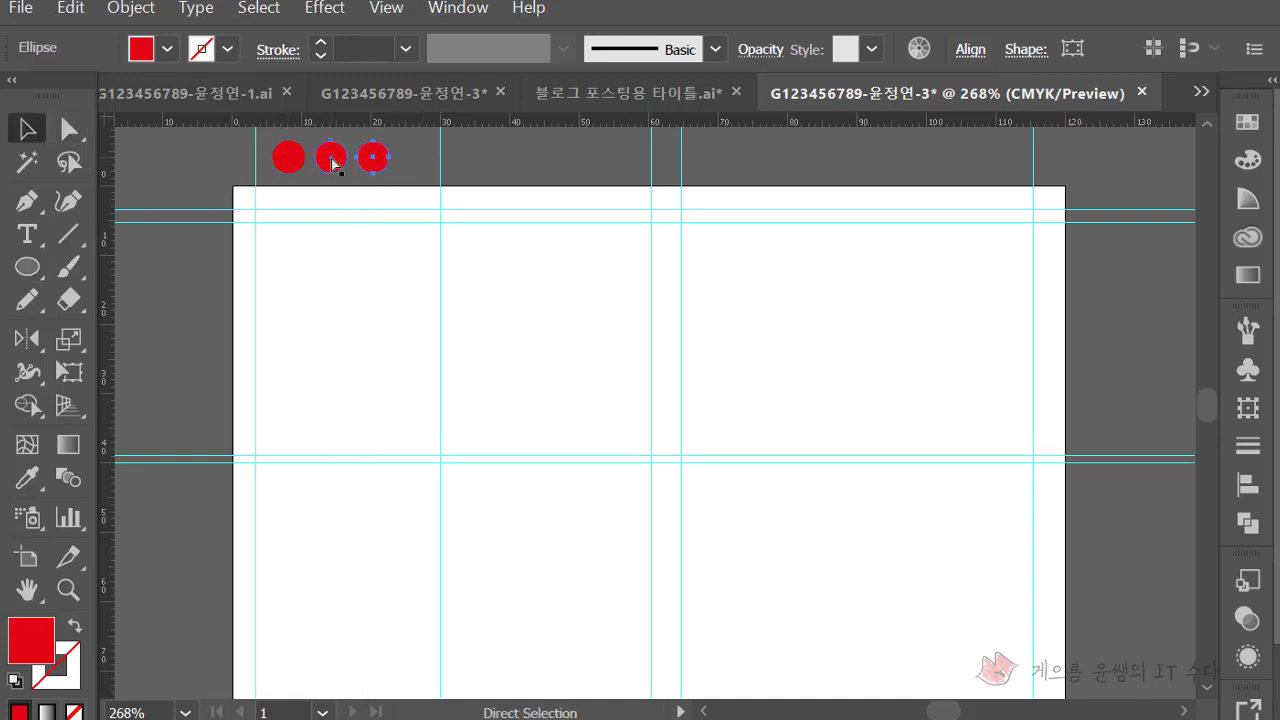
key(ctrl+d)
key(ctrl+d)
key(ctrl+d)
key(ctrl+d)
key(ctrl+d)
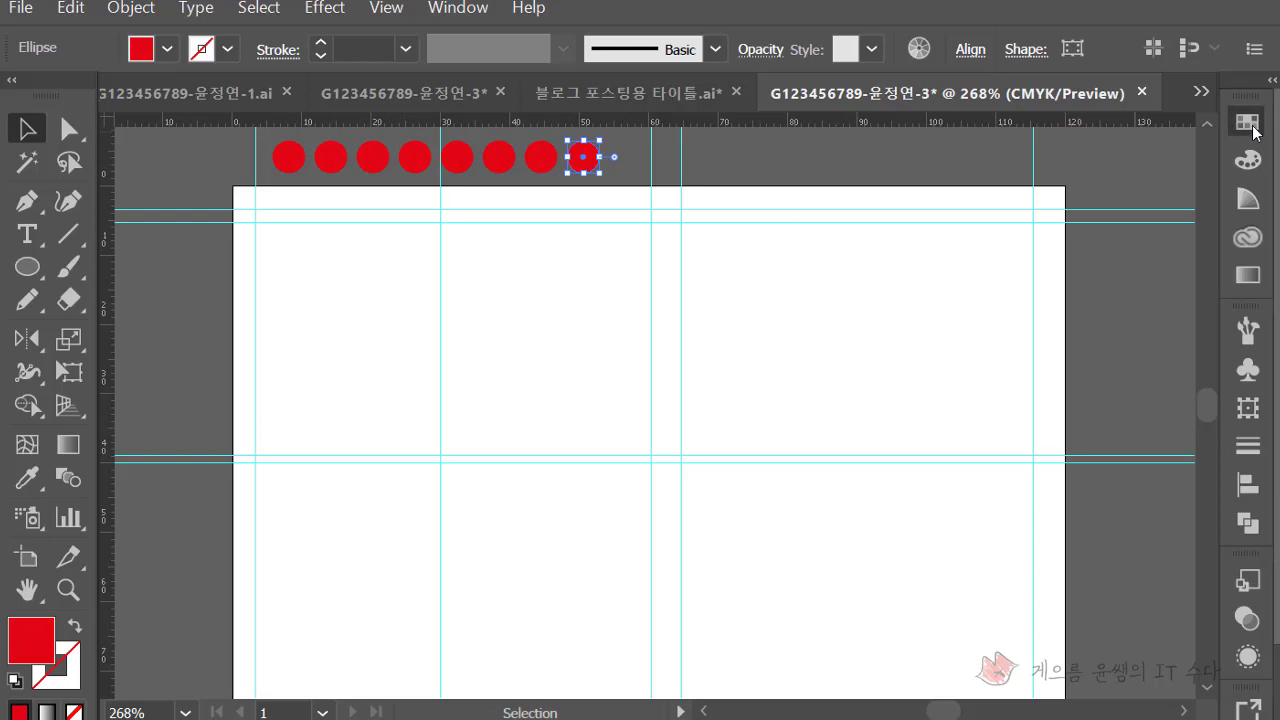
Float the Color panel with its sliders over the canvas and select the leftmost circle for recolouring
click(1244, 124)
click(1000, 108)
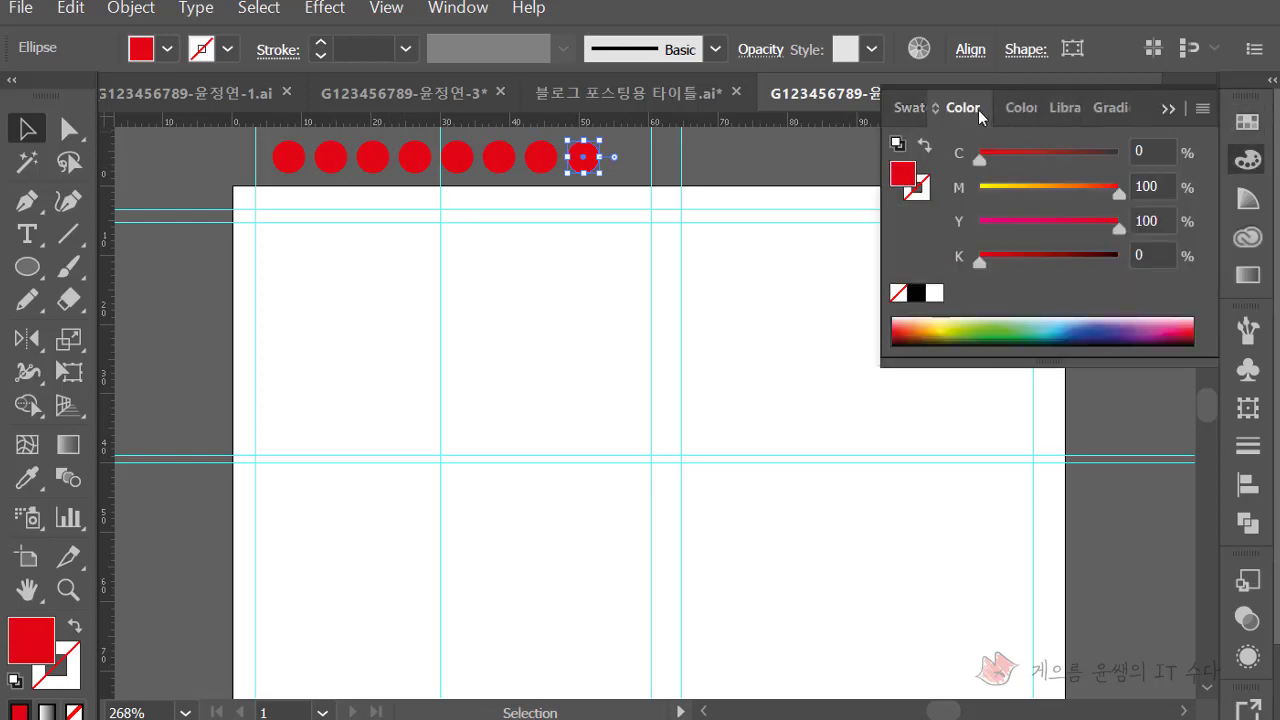
mouse_move(978, 109)
mouse_down()
mouse_move(622, 234)
mouse_move(426, 234)
mouse_up()
click(1156, 116)
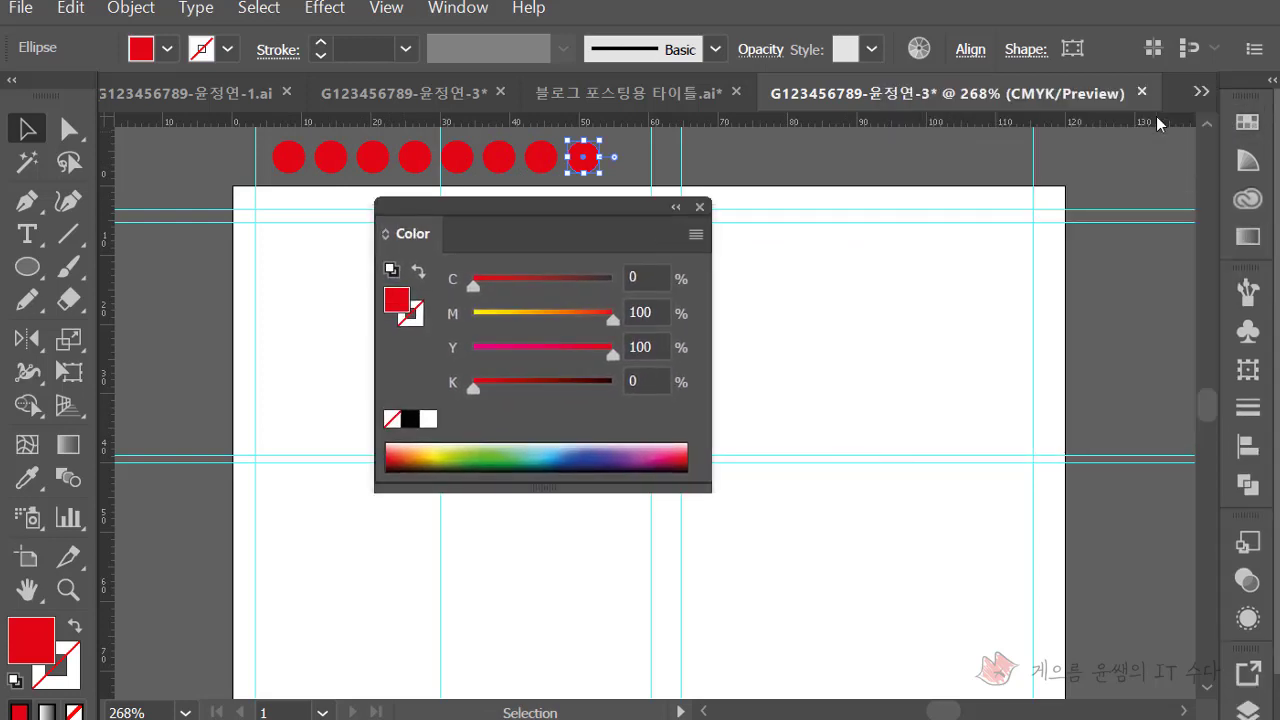
click(644, 277)
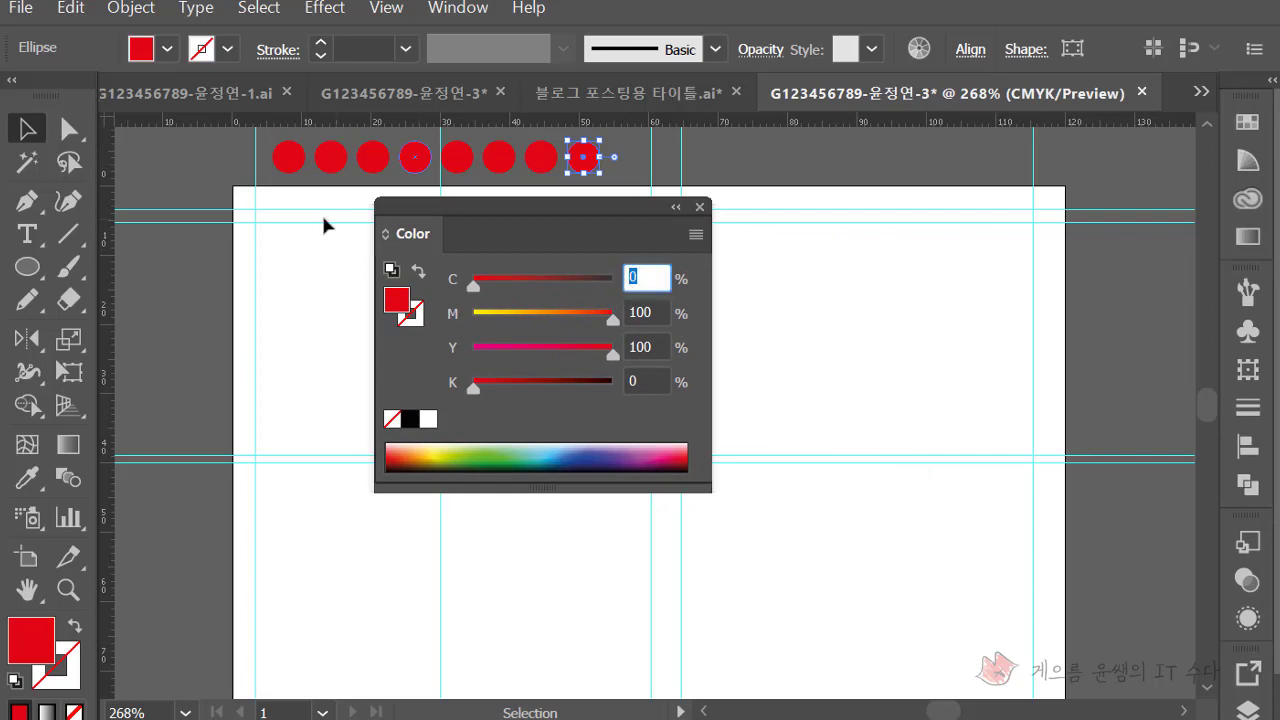
click(284, 170)
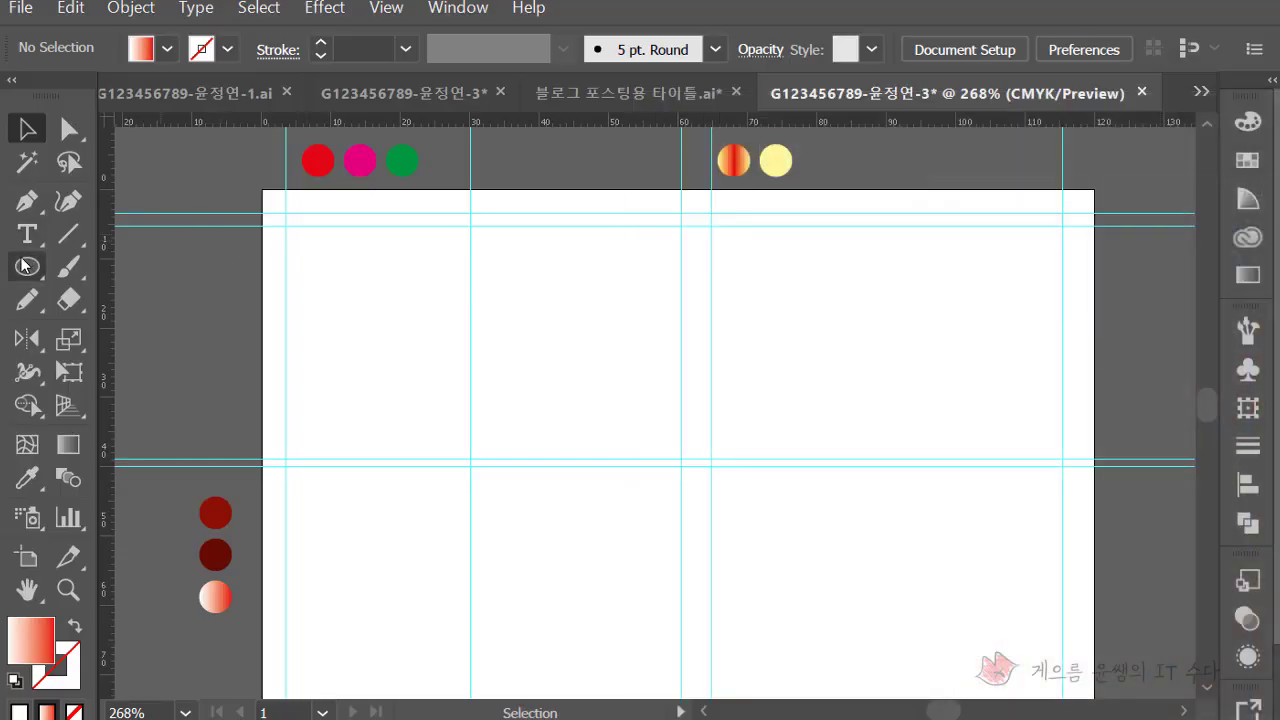
Draw a triangle with the Polygon tool and fill it with the red circle's colour
click(27, 267)
click(146, 369)
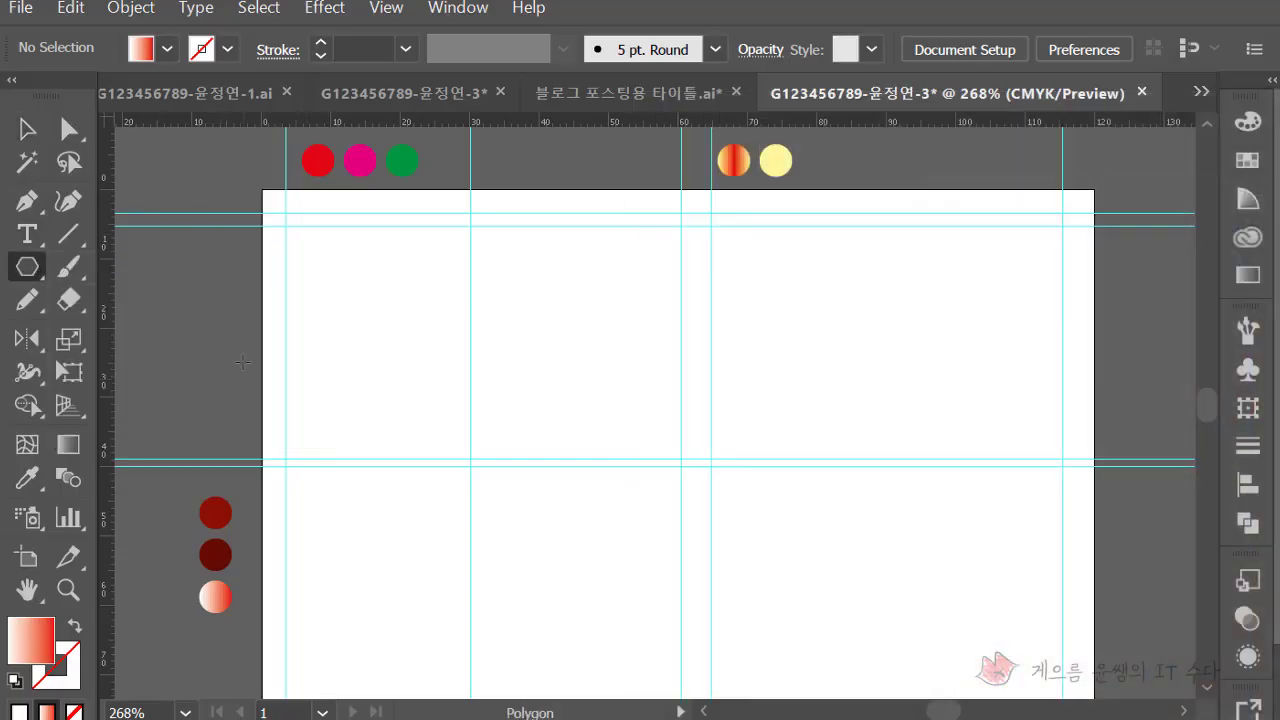
drag(500, 311, 543, 381)
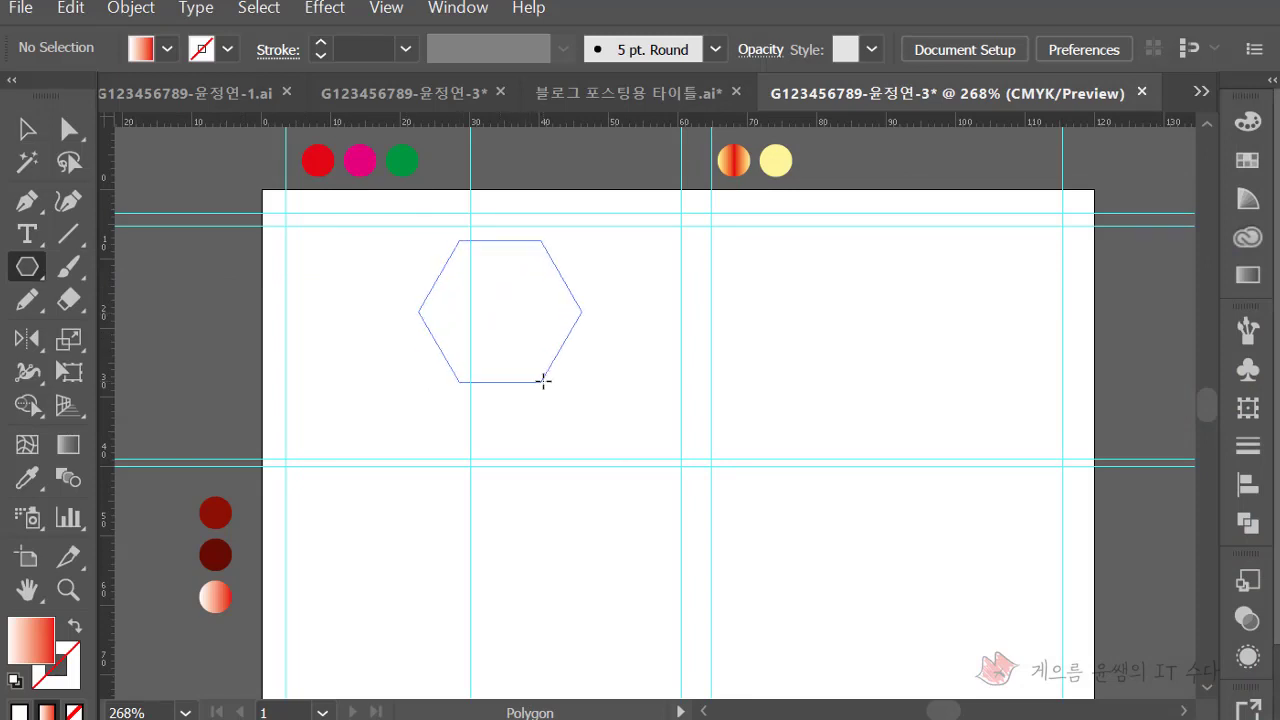
key(Down)
key(Down)
key(Down)
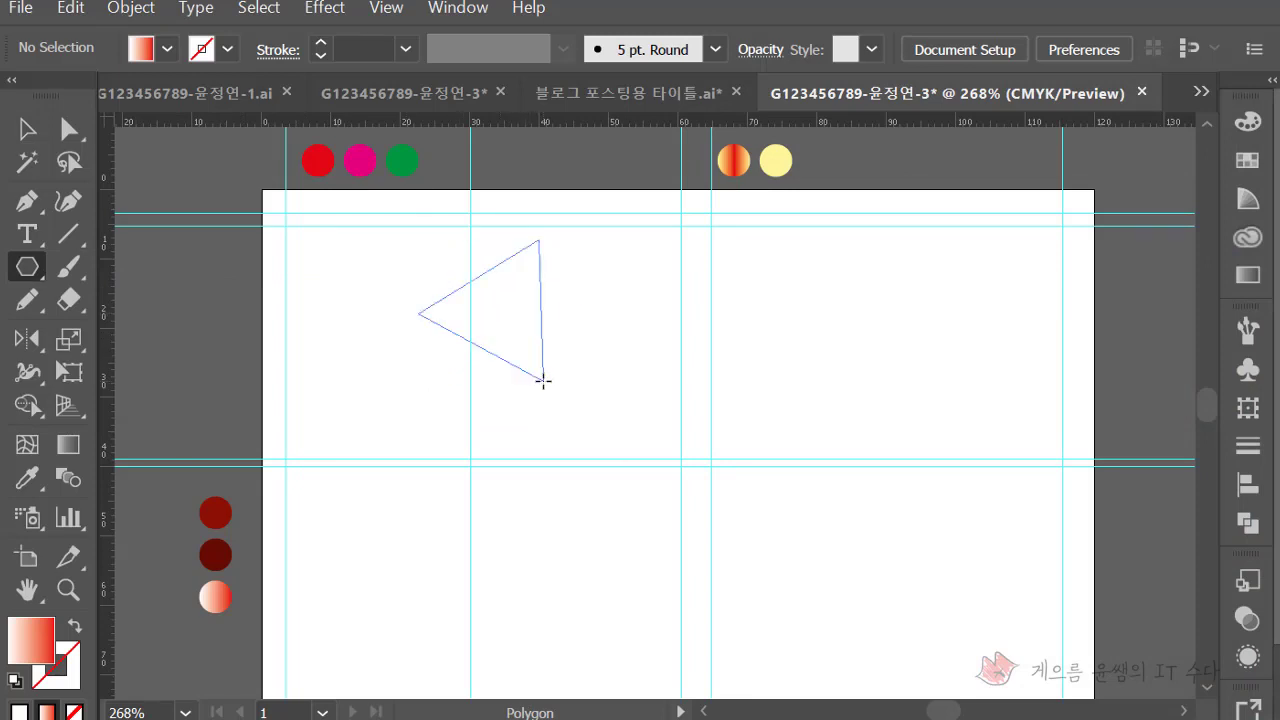
drag(543, 381, 554, 375)
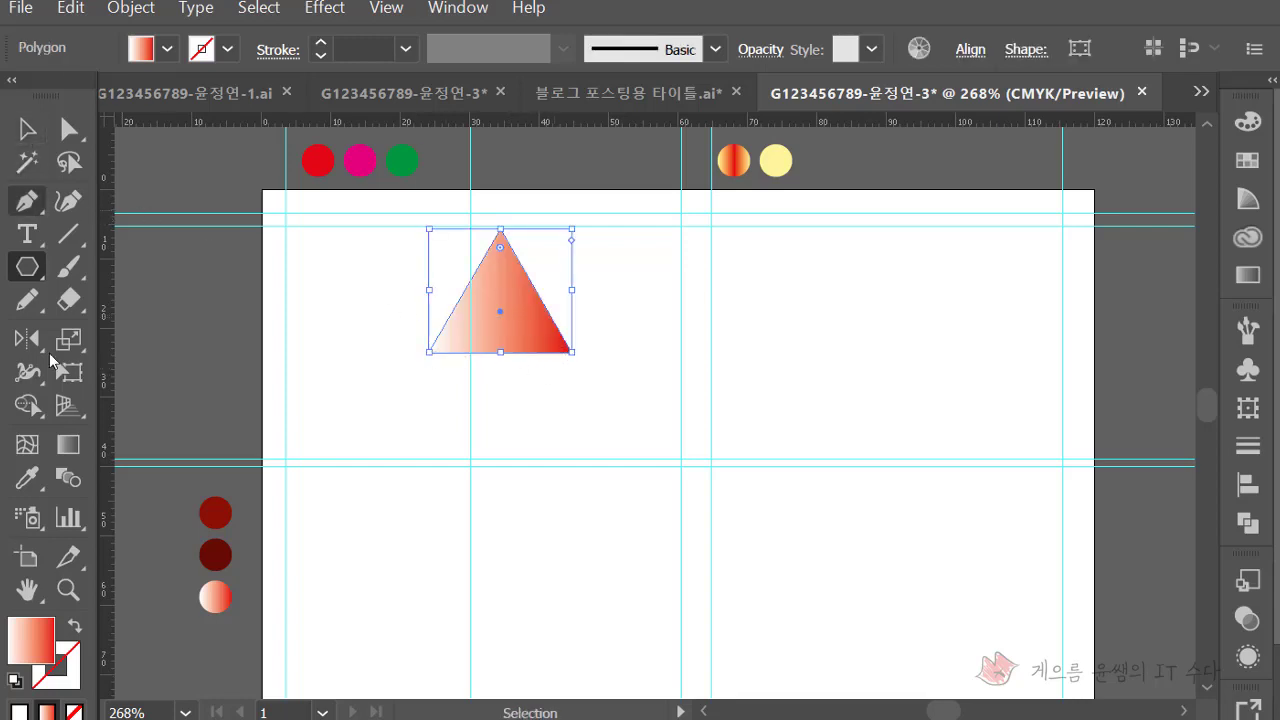
click(26, 478)
click(318, 160)
Rotate the red triangle 180° to point downward and move it to the top-left guides
key(v)
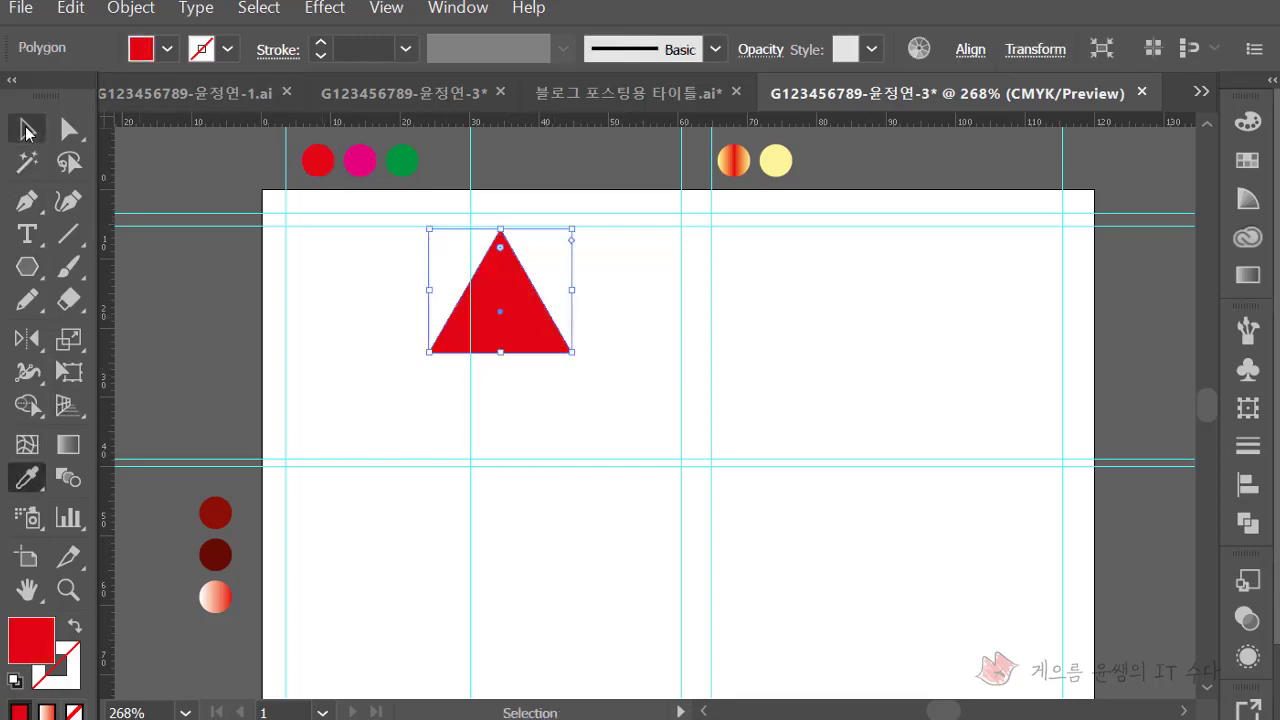
click(663, 322)
key(ctrl+=)
key(ctrl+=)
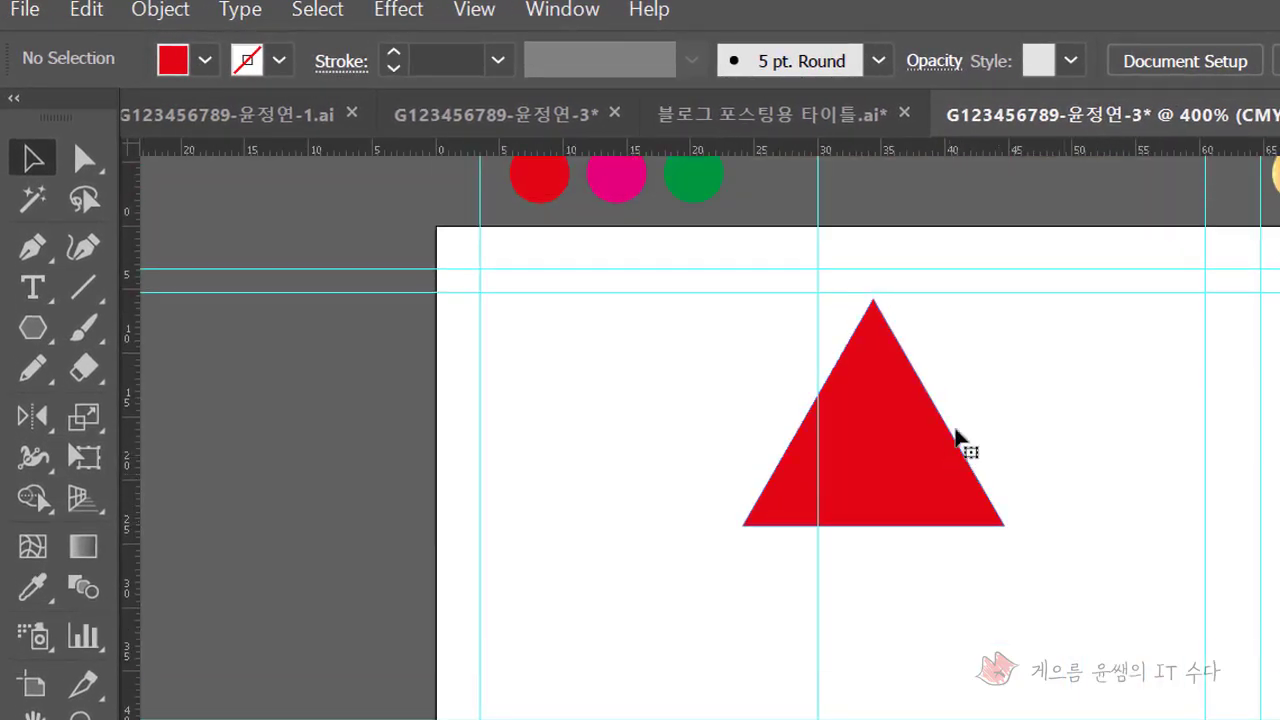
click(958, 449)
drag(1011, 288, 943, 574)
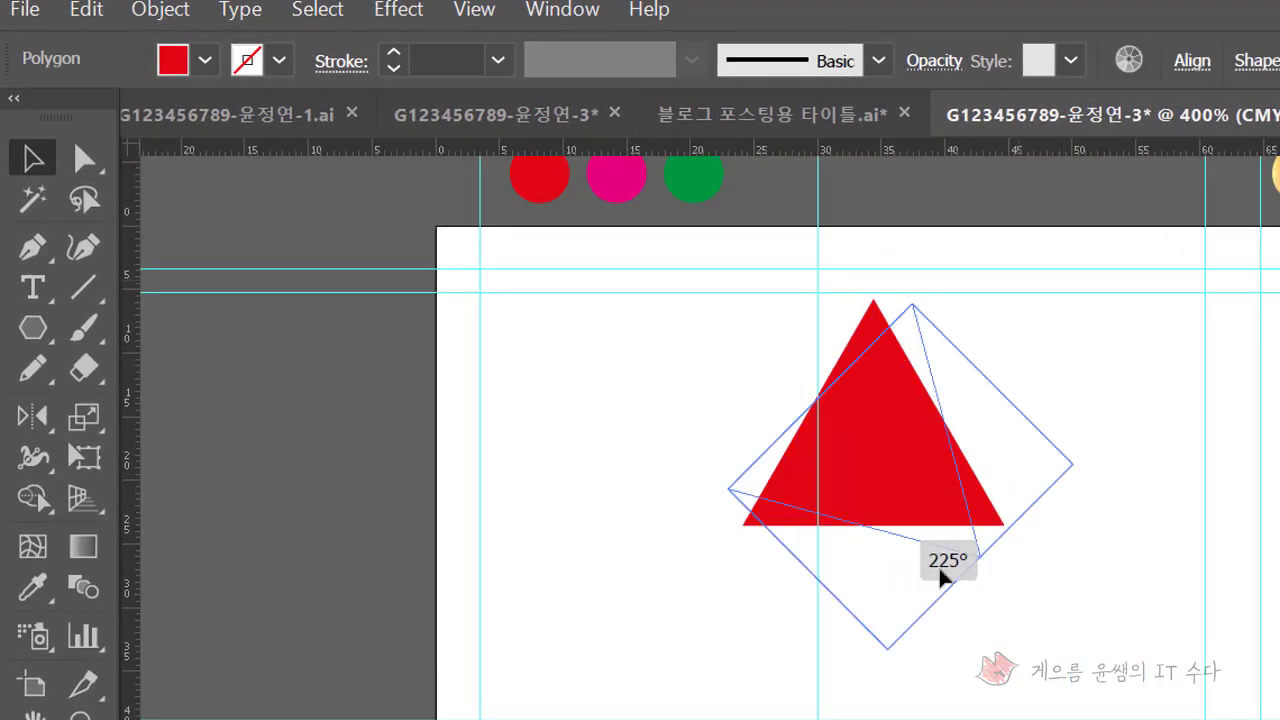
drag(1036, 530, 1031, 563)
mouse_move(918, 438)
mouse_down()
mouse_move(686, 356)
mouse_move(757, 378)
mouse_move(674, 407)
mouse_up()
Narrow the downward red triangle into a slim shape
drag(573, 387, 616, 387)
drag(715, 401, 664, 402)
mouse_move(650, 355)
mouse_down()
mouse_move(705, 352)
mouse_move(674, 364)
mouse_up()
click(636, 411)
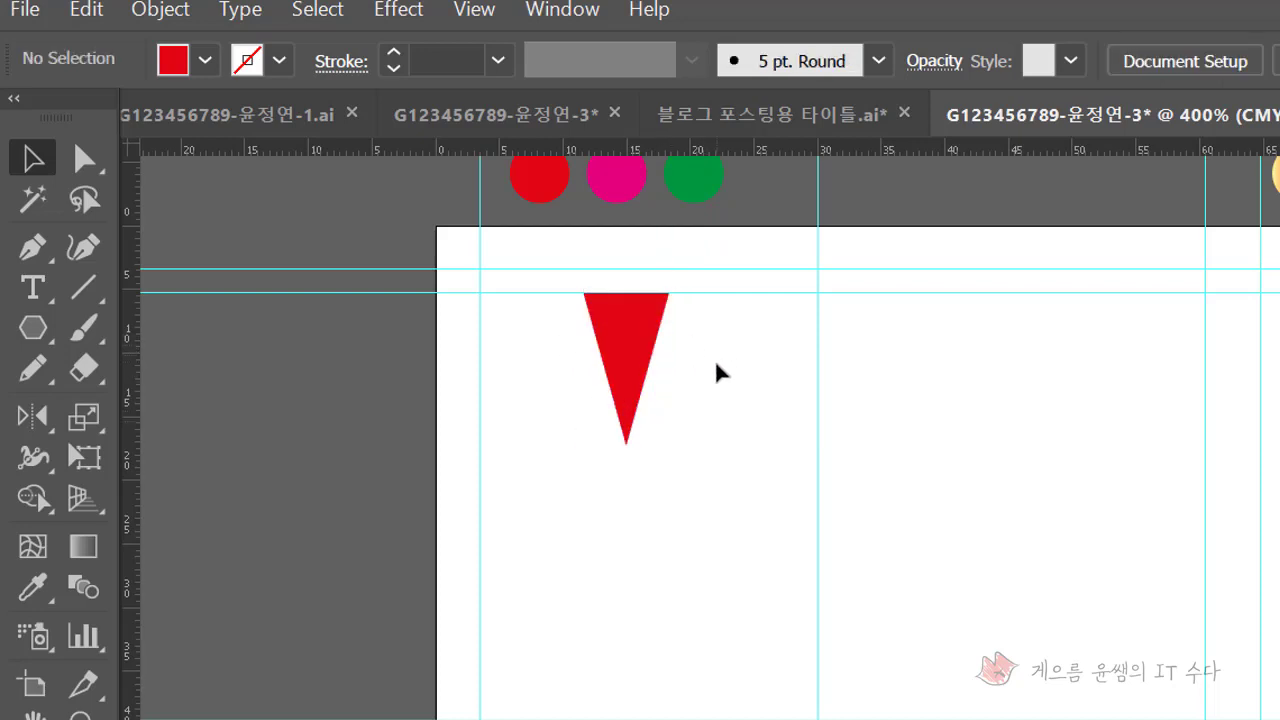
click(626, 366)
key(ctrl+plus)
key(ctrl+plus)
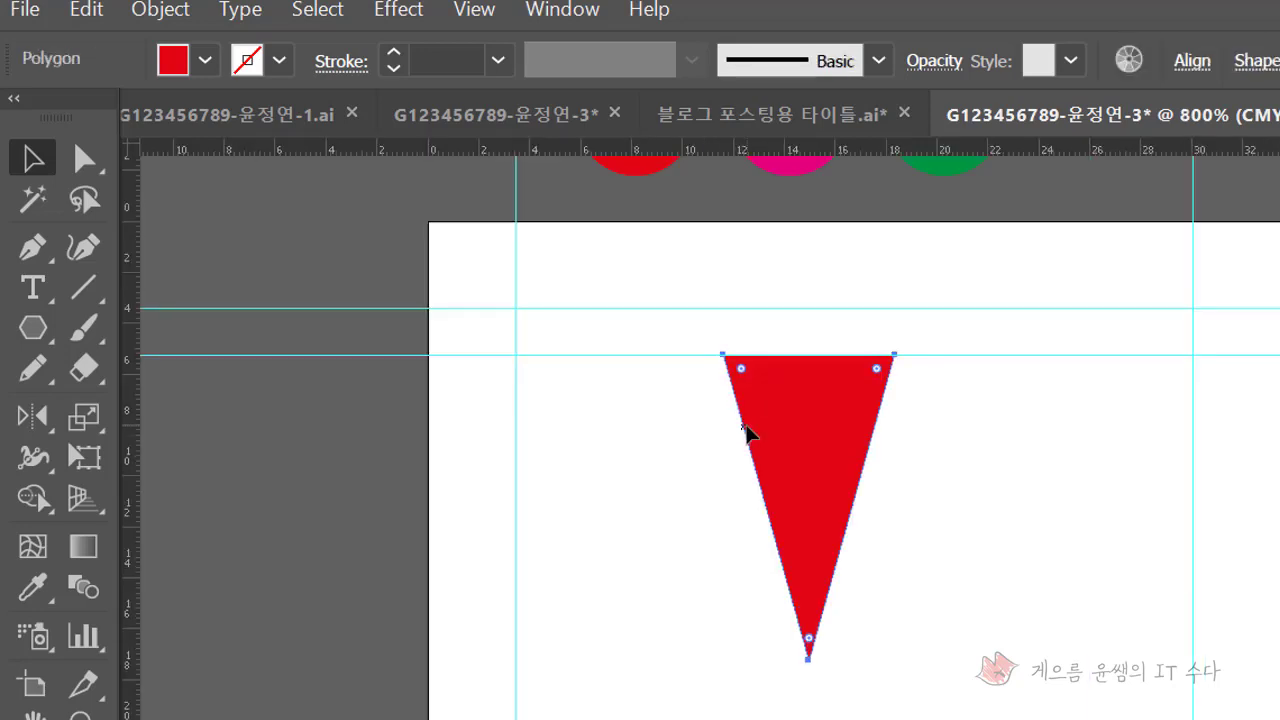
key(ctrl+plus)
Add an anchor point at the middle of the triangle's top edge
click(1033, 502)
scroll(1000, 505, down, 1)
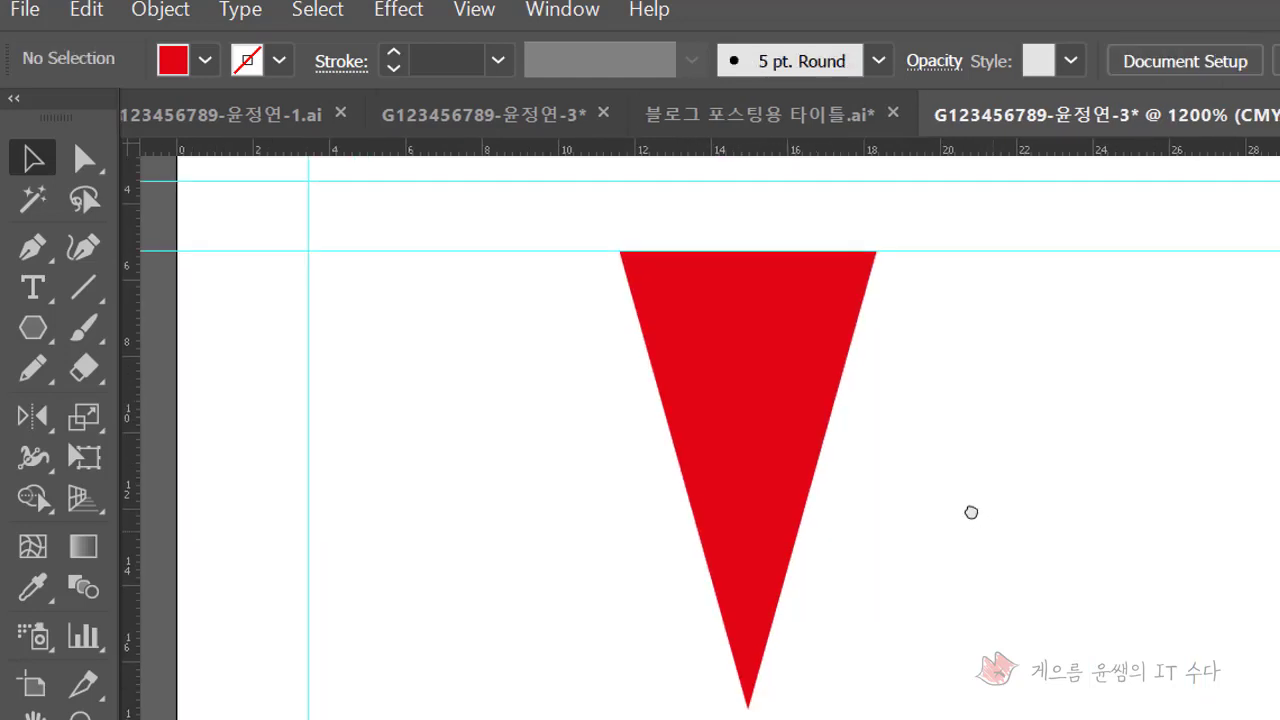
scroll(971, 511, right, 1)
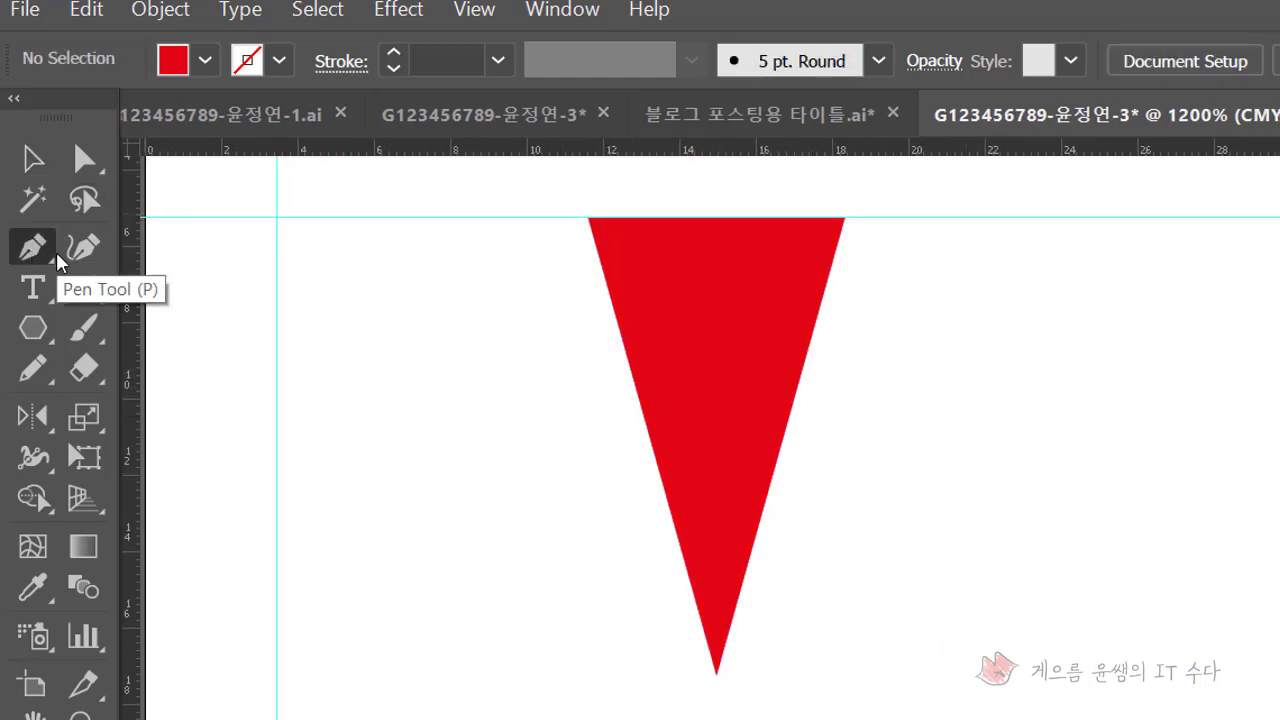
click(650, 376)
click(32, 246)
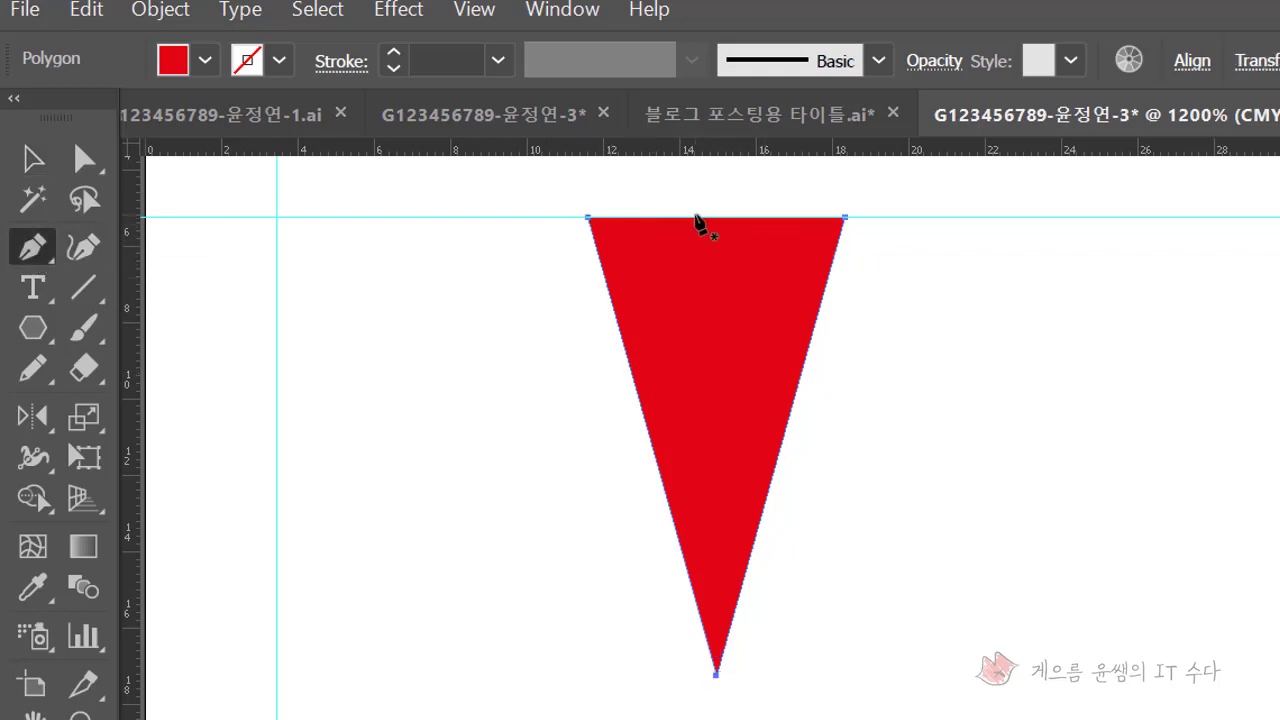
click(716, 217)
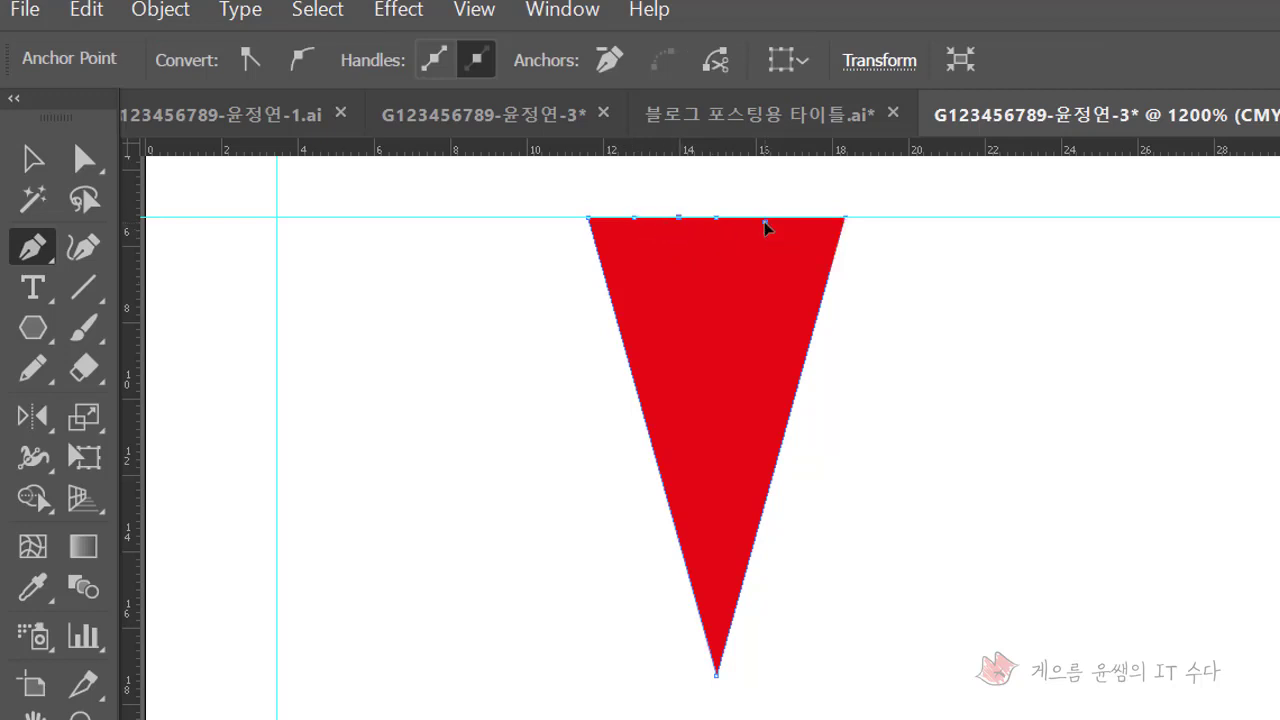
Add a second anchor on the top edge and lower the top-left corner to bevel it
click(764, 221)
key(ctrl+z)
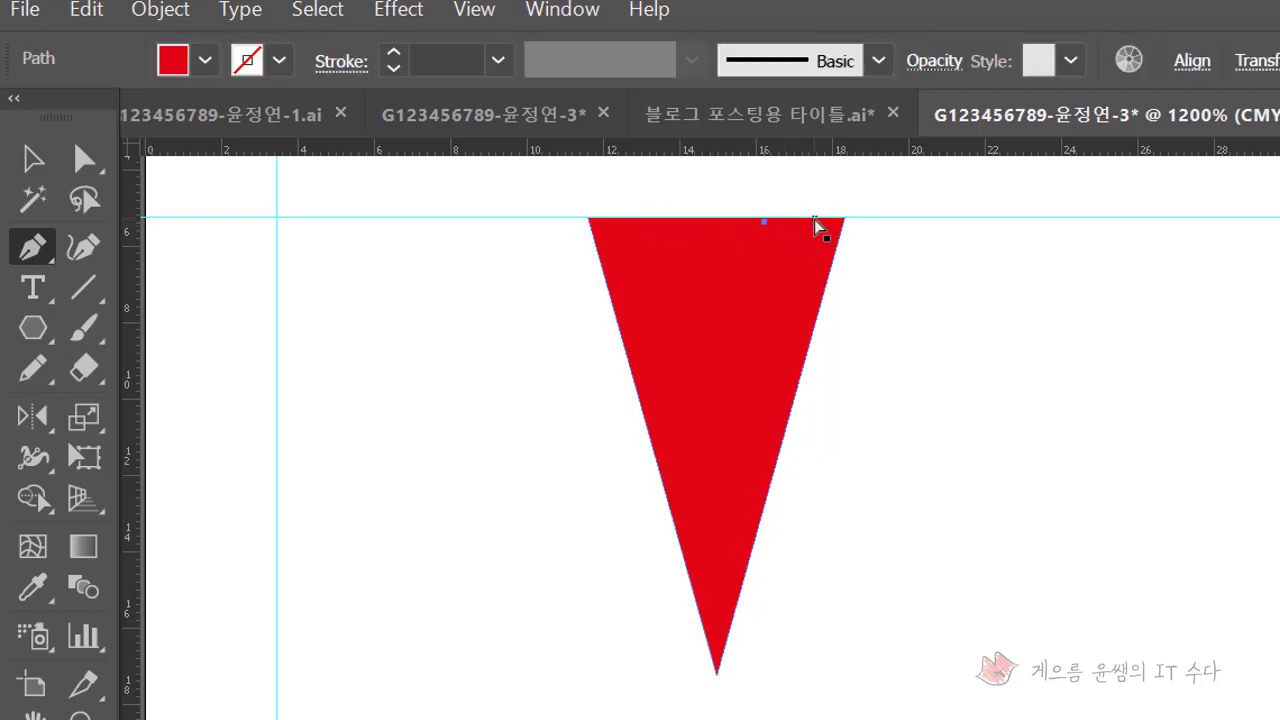
click(775, 217)
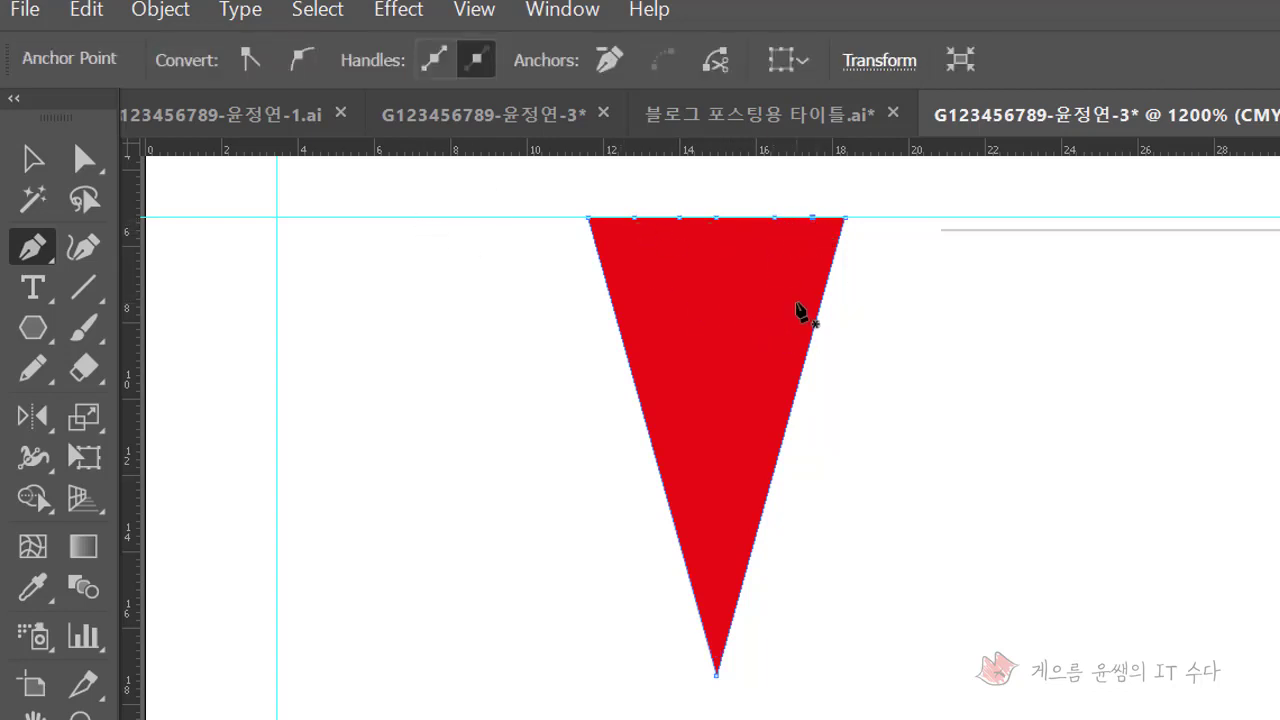
click(86, 168)
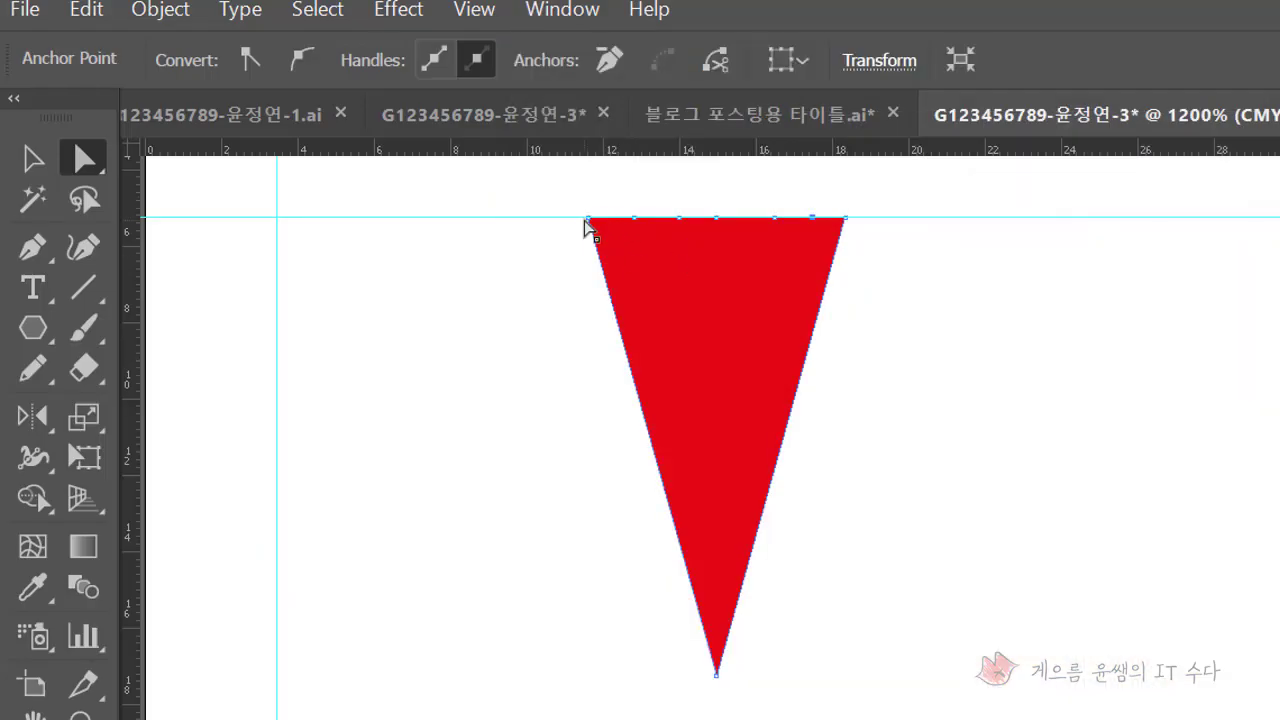
click(588, 228)
key(Down)
key(Down)
key(Down)
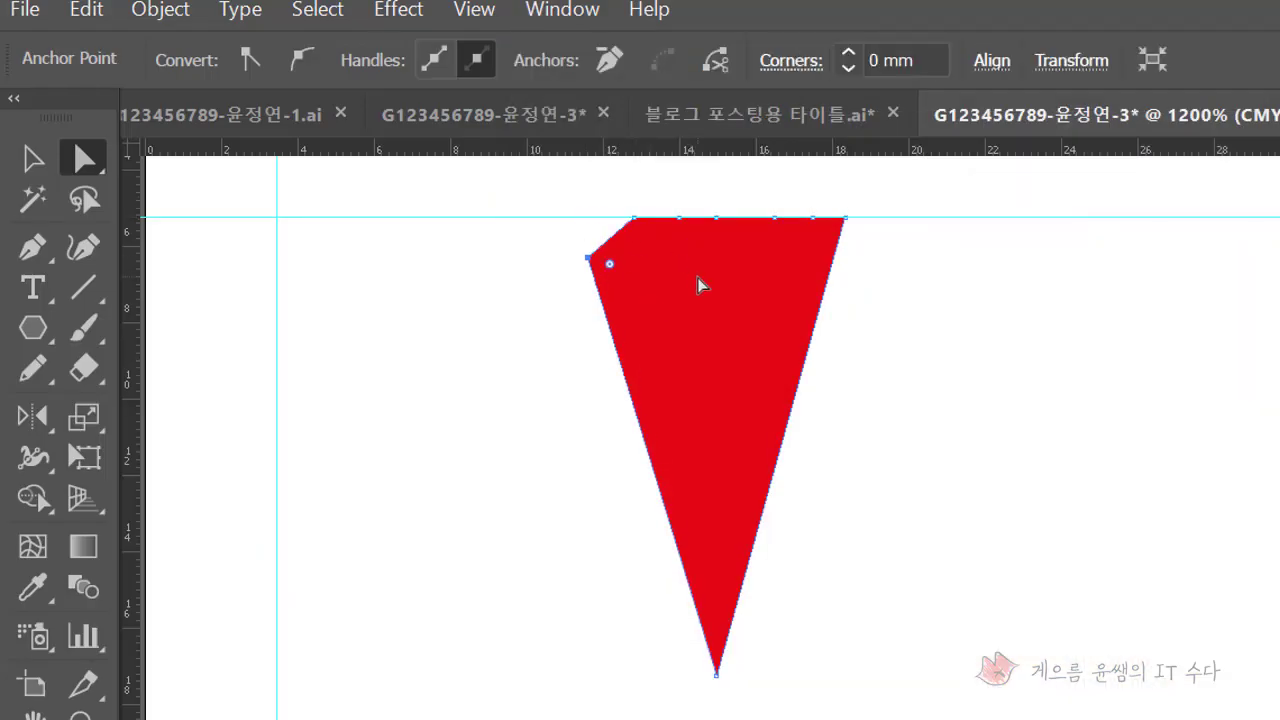
key(Down)
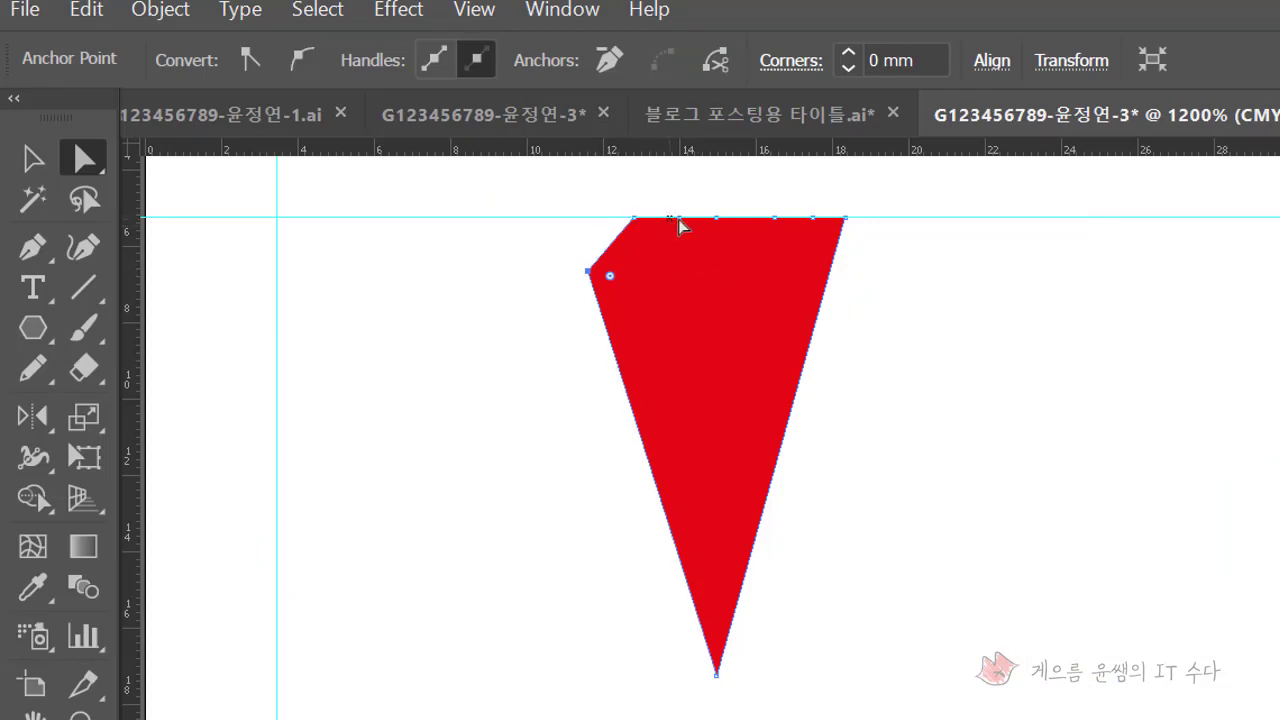
Push the two top-edge points down into V notches and bevel the top-right corner
click(679, 218)
key(Down)
key(Down)
key(Down)
key(Down)
key(Down)
key(Down)
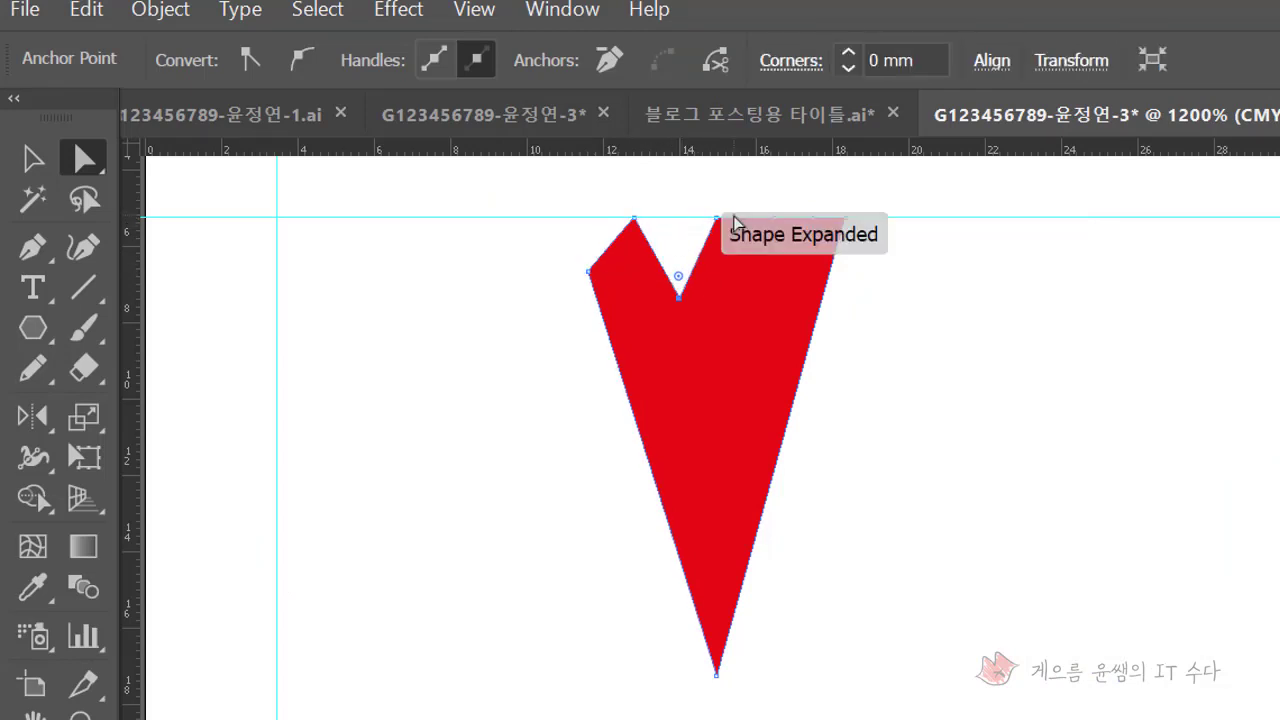
click(775, 217)
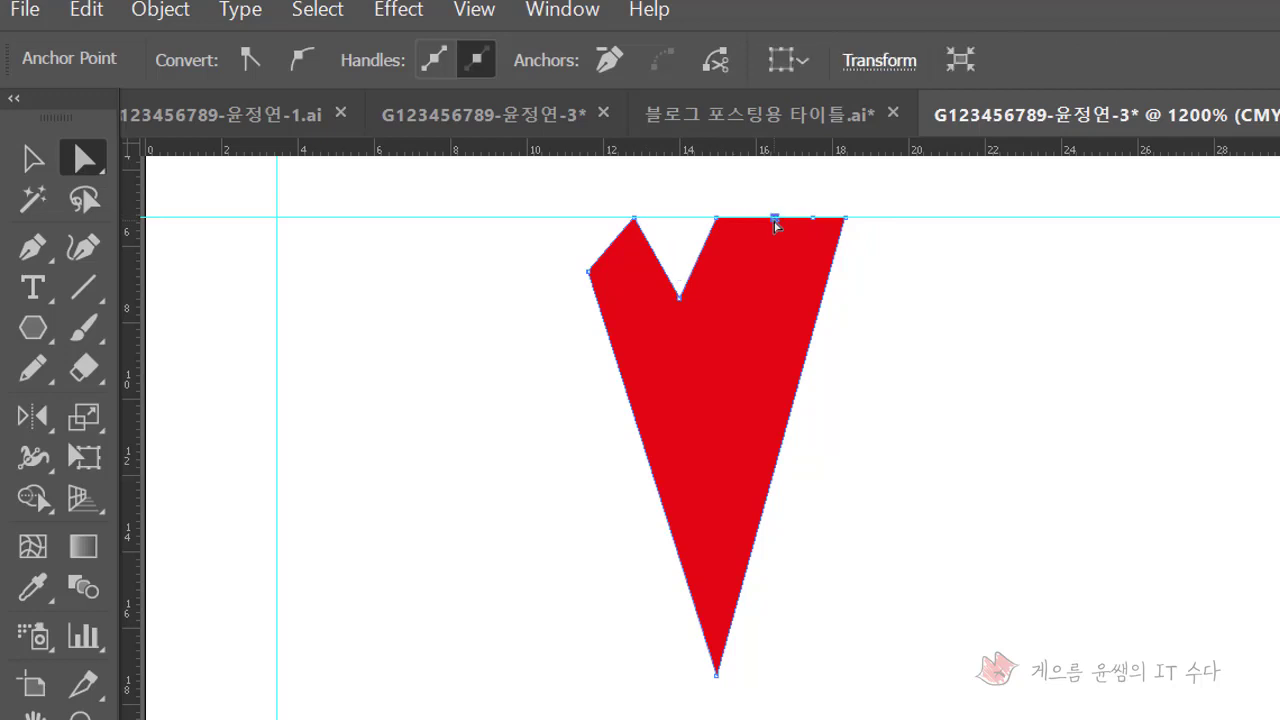
key(Down)
key(Down)
key(Down)
key(Down)
key(Down)
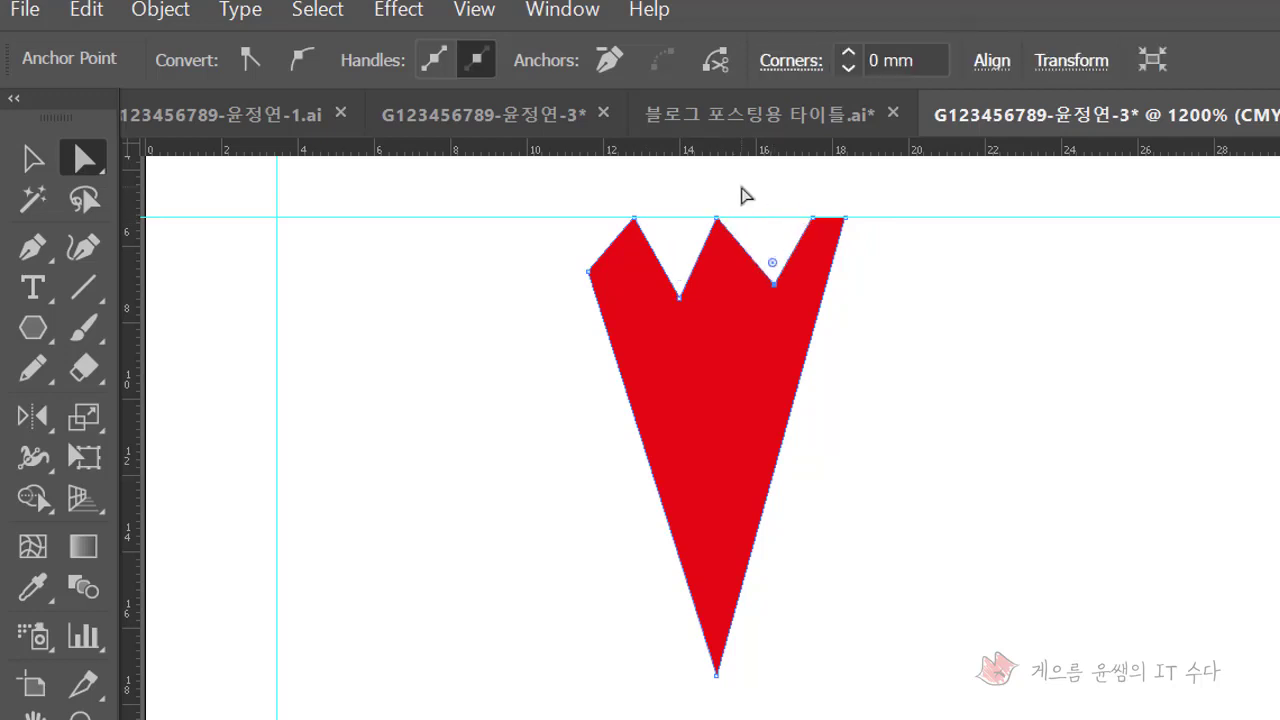
key(Left)
key(Left)
key(Down)
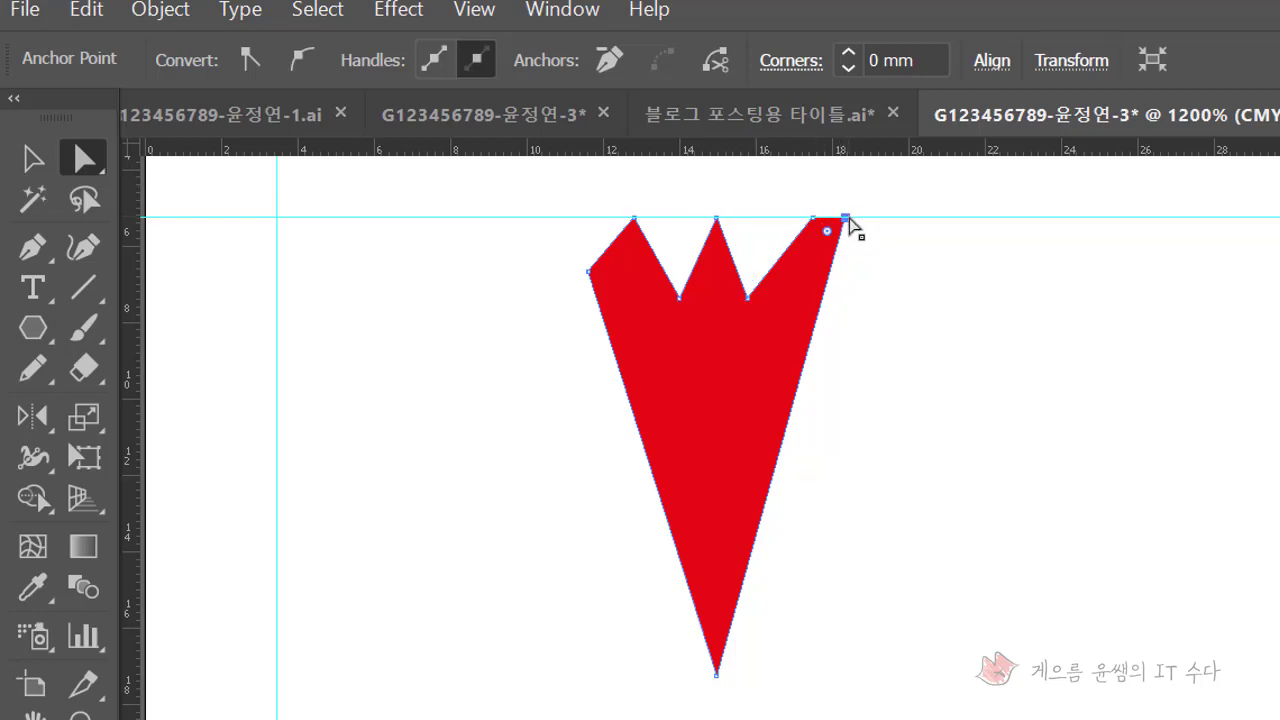
key(Down)
key(Down)
key(Down)
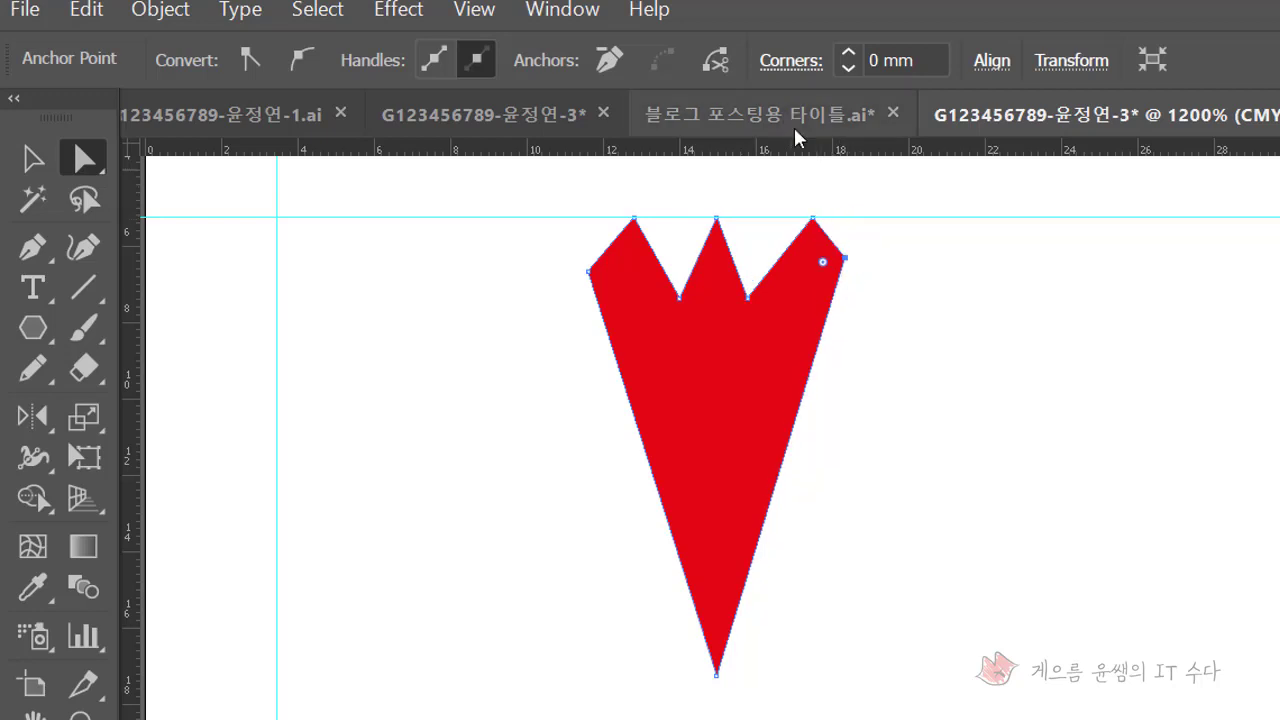
click(920, 408)
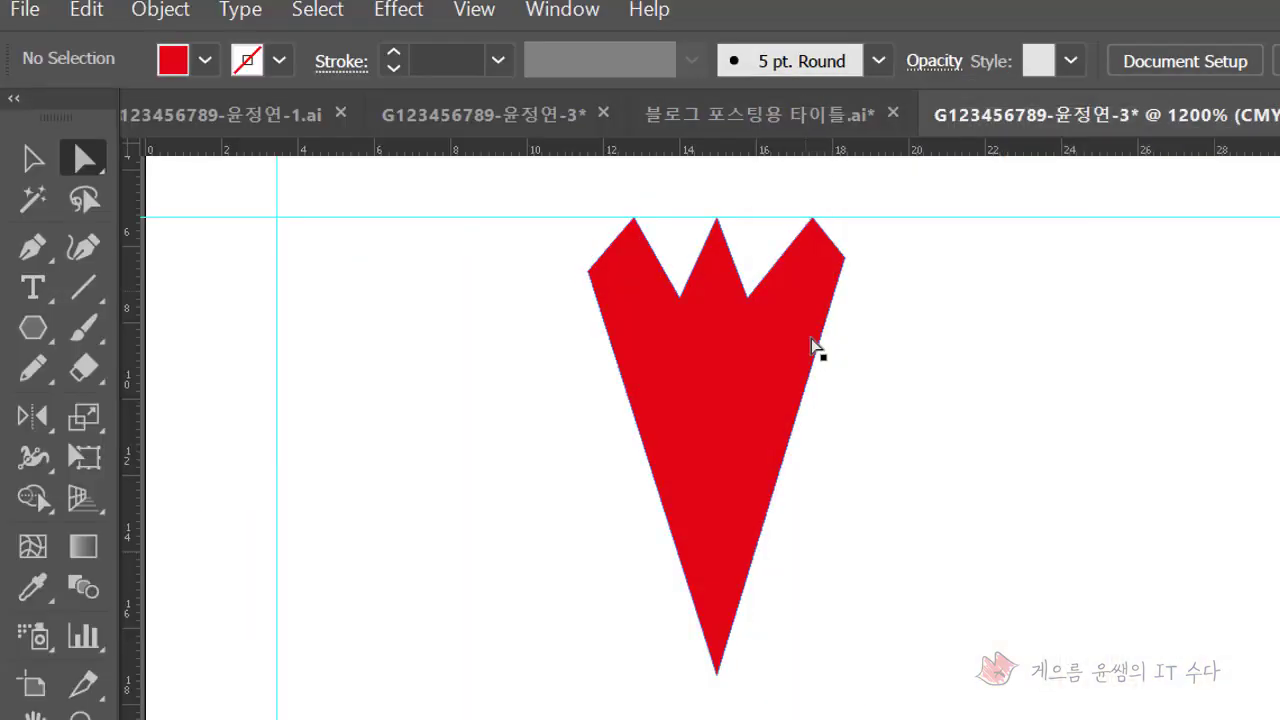
Raise both notch points slightly to make the notches shallower
click(760, 398)
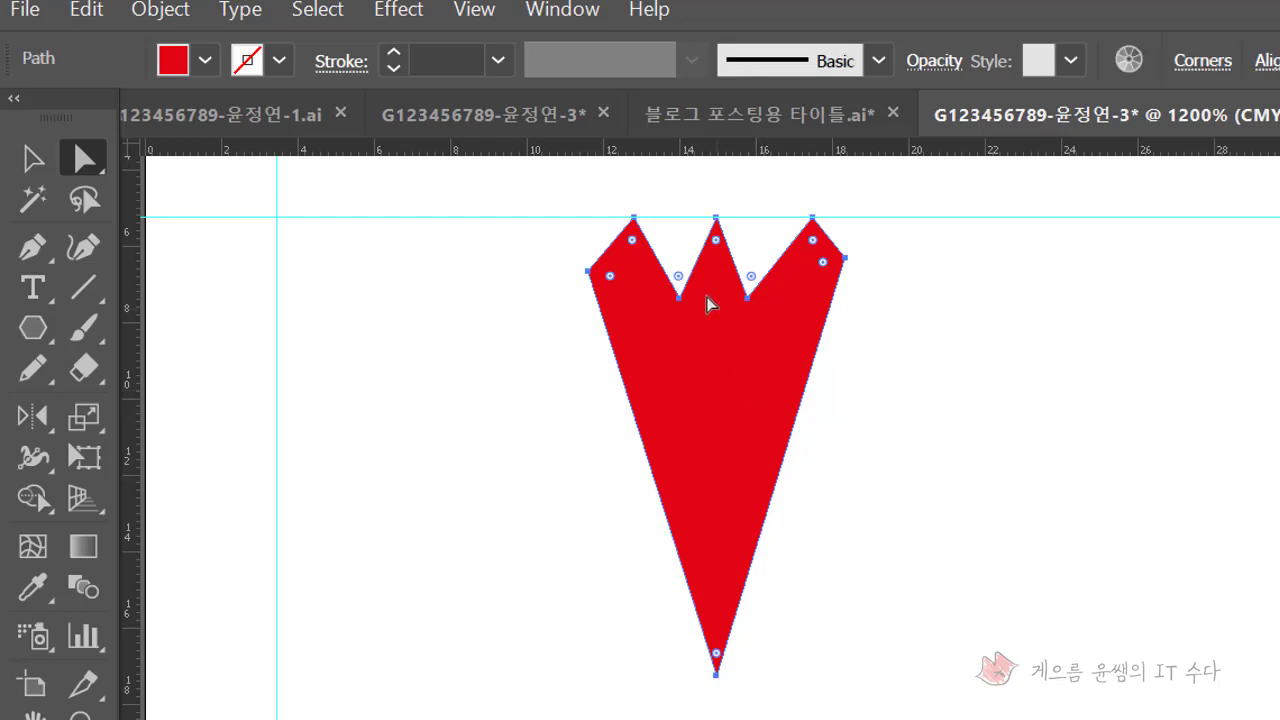
click(580, 395)
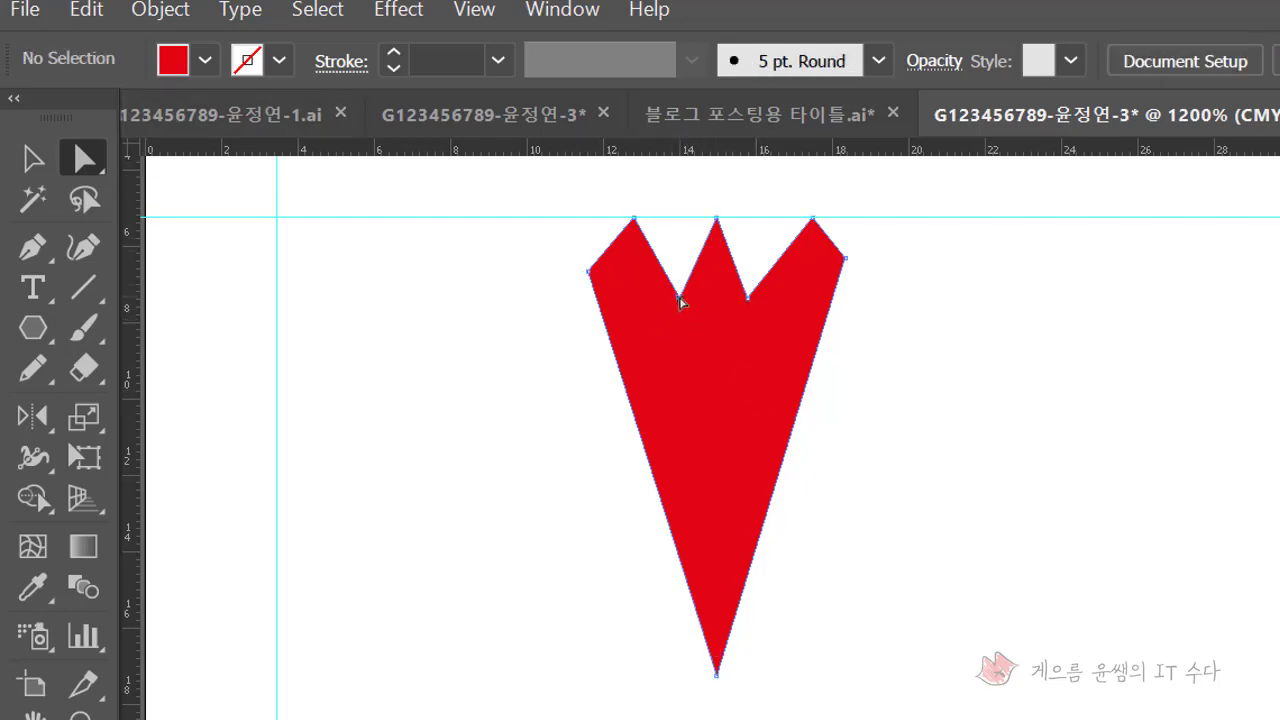
click(680, 298)
key(Up)
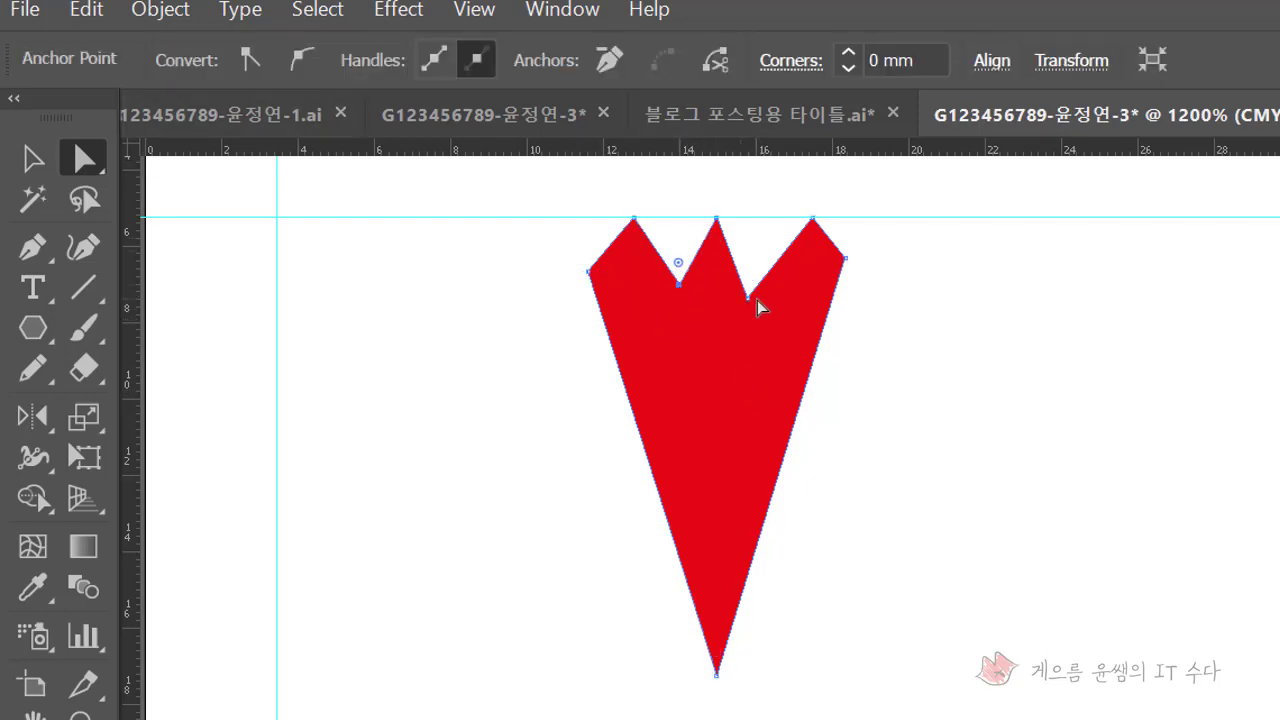
click(748, 296)
key(Up)
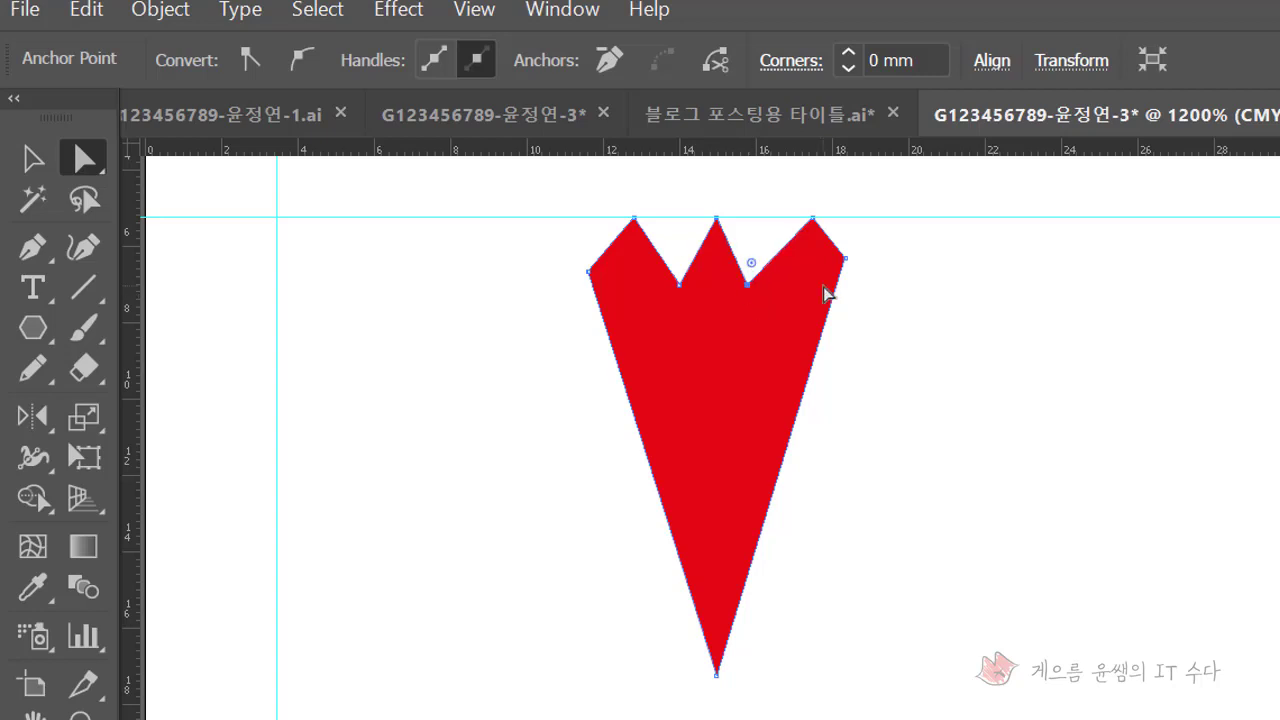
click(932, 368)
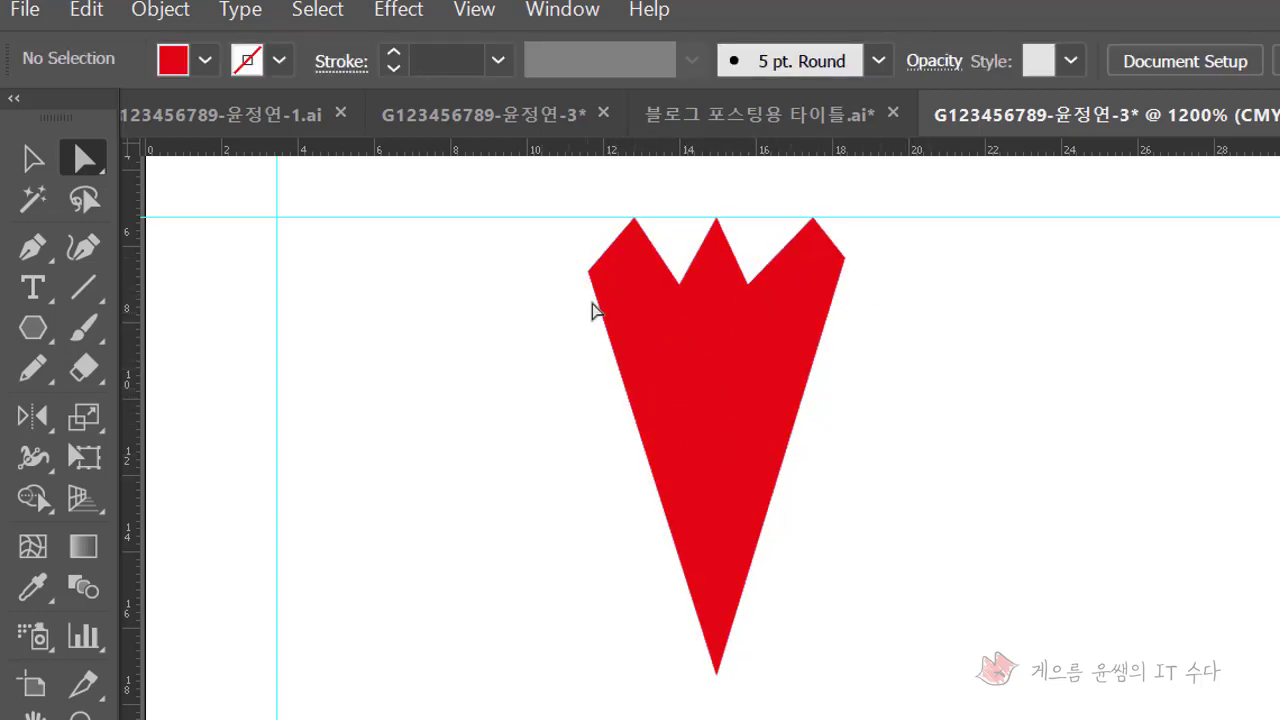
Duplicate the petal and turn the copy into an open zigzag with a white stroke and no fill
click(33, 159)
click(674, 372)
alt+drag(683, 368, 1043, 426)
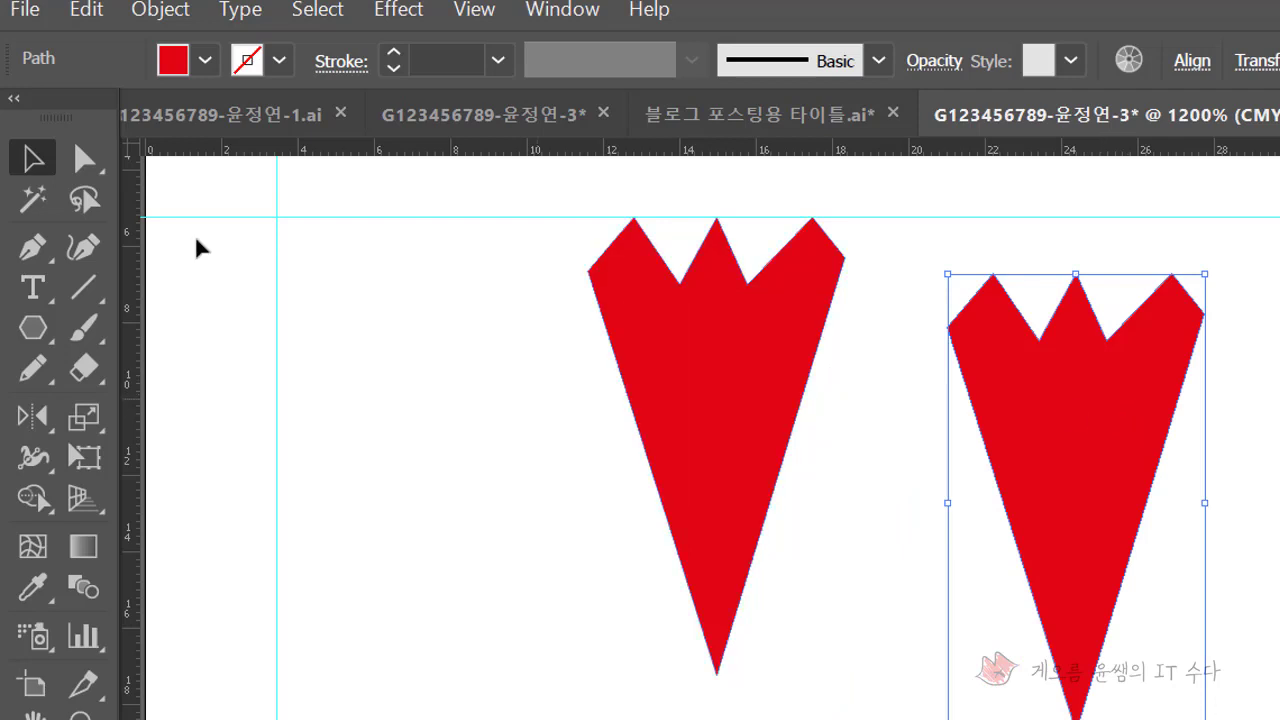
click(102, 166)
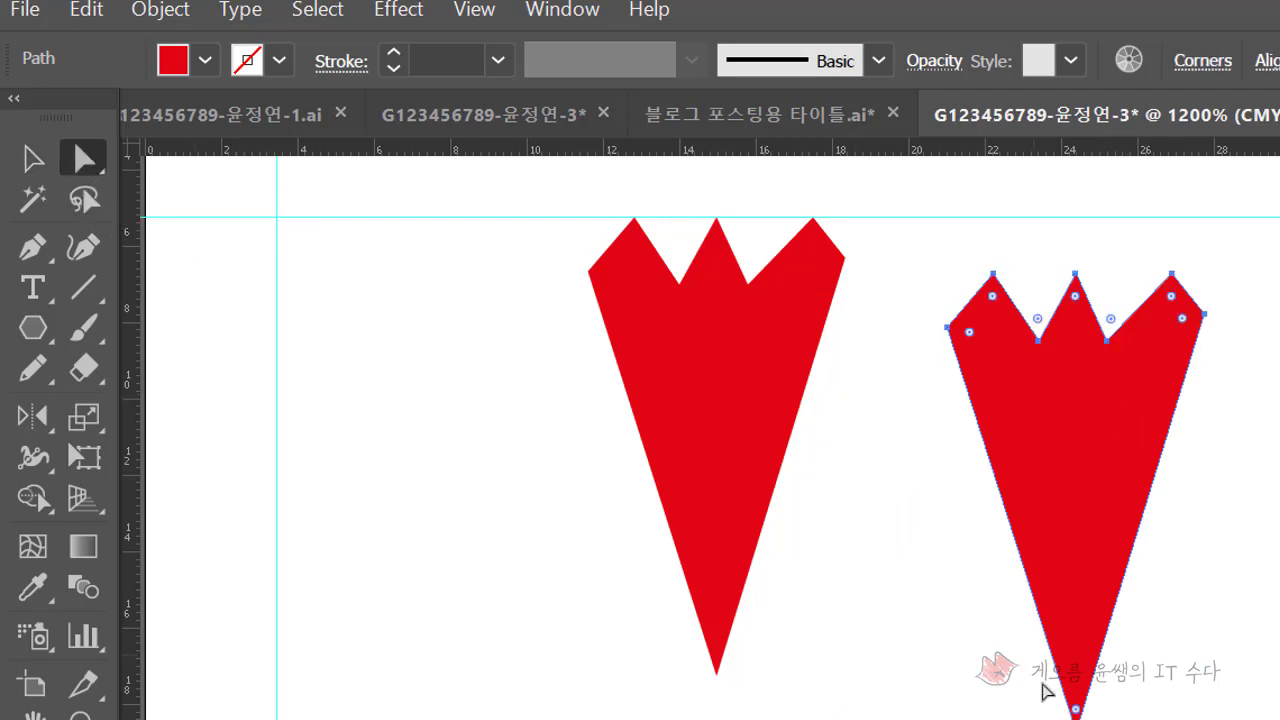
click(1075, 710)
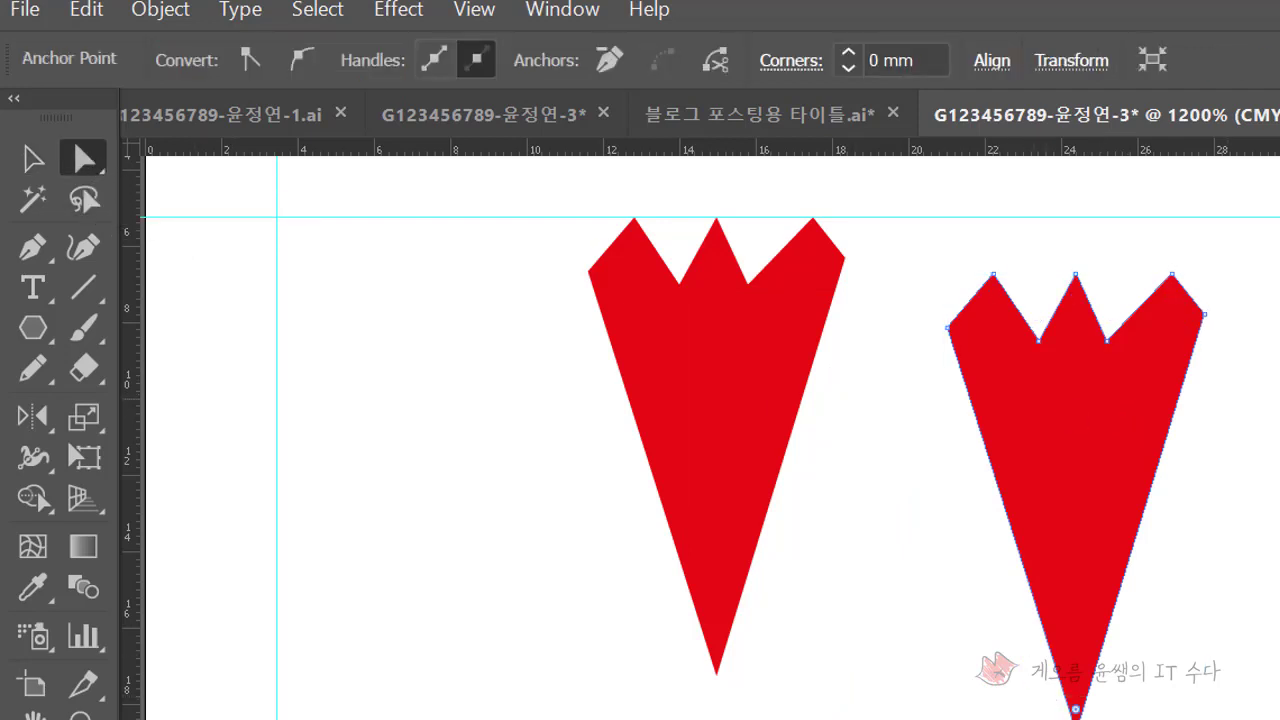
key(Delete)
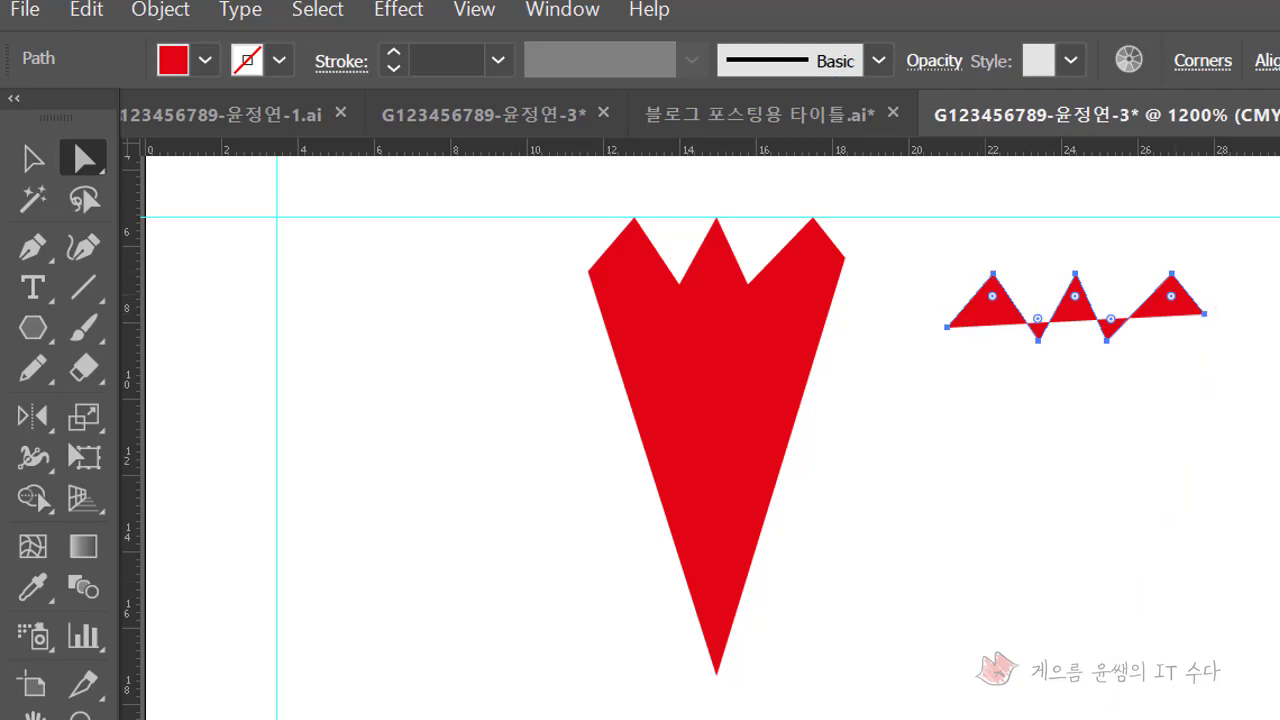
click(279, 61)
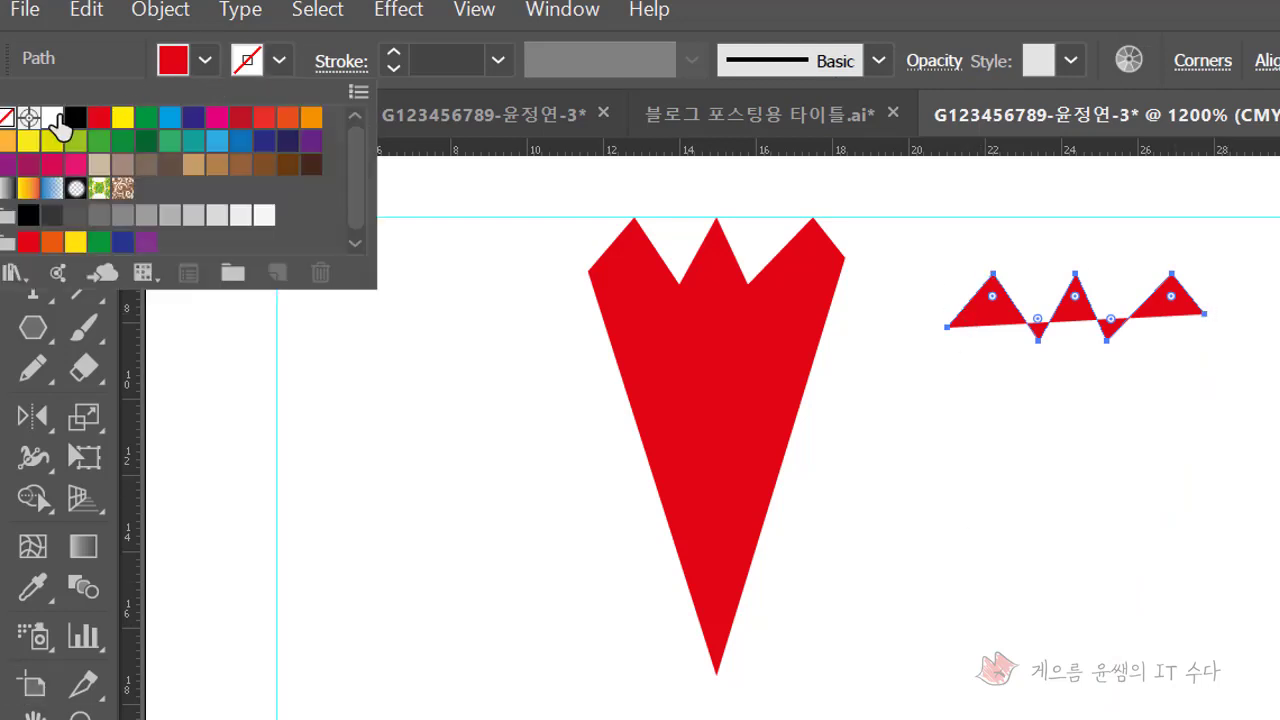
click(55, 118)
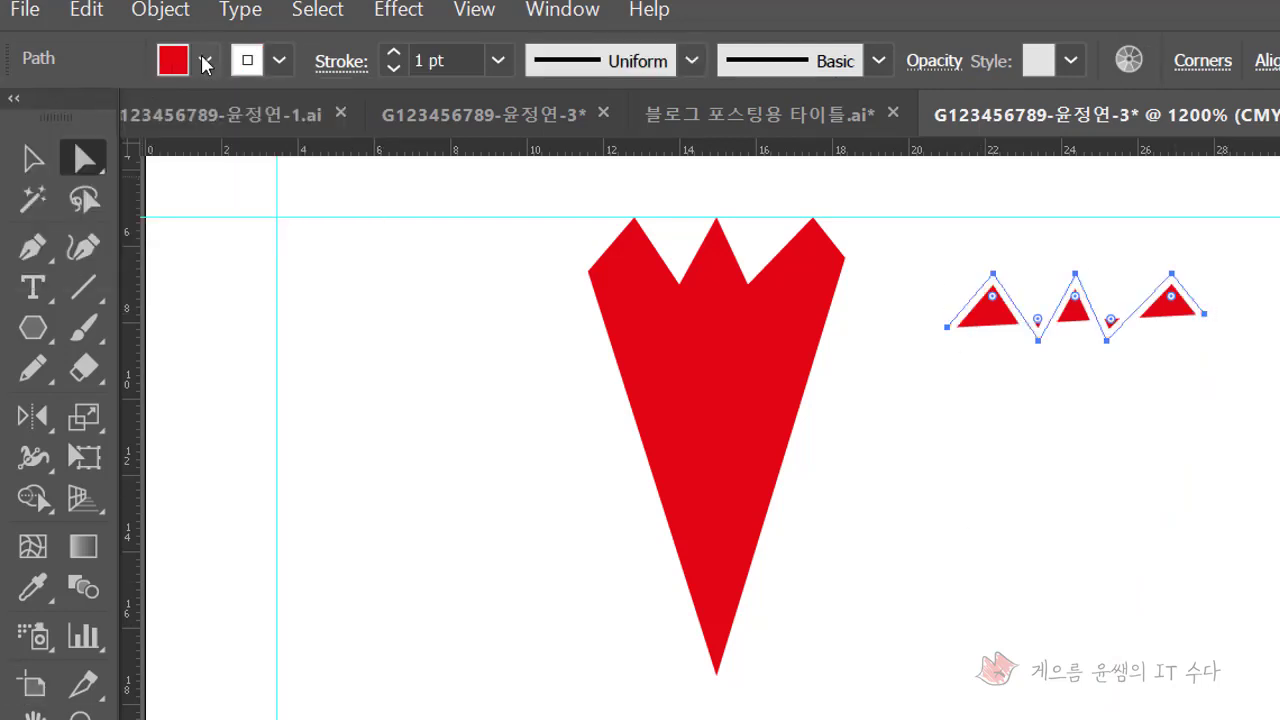
click(205, 61)
click(18, 116)
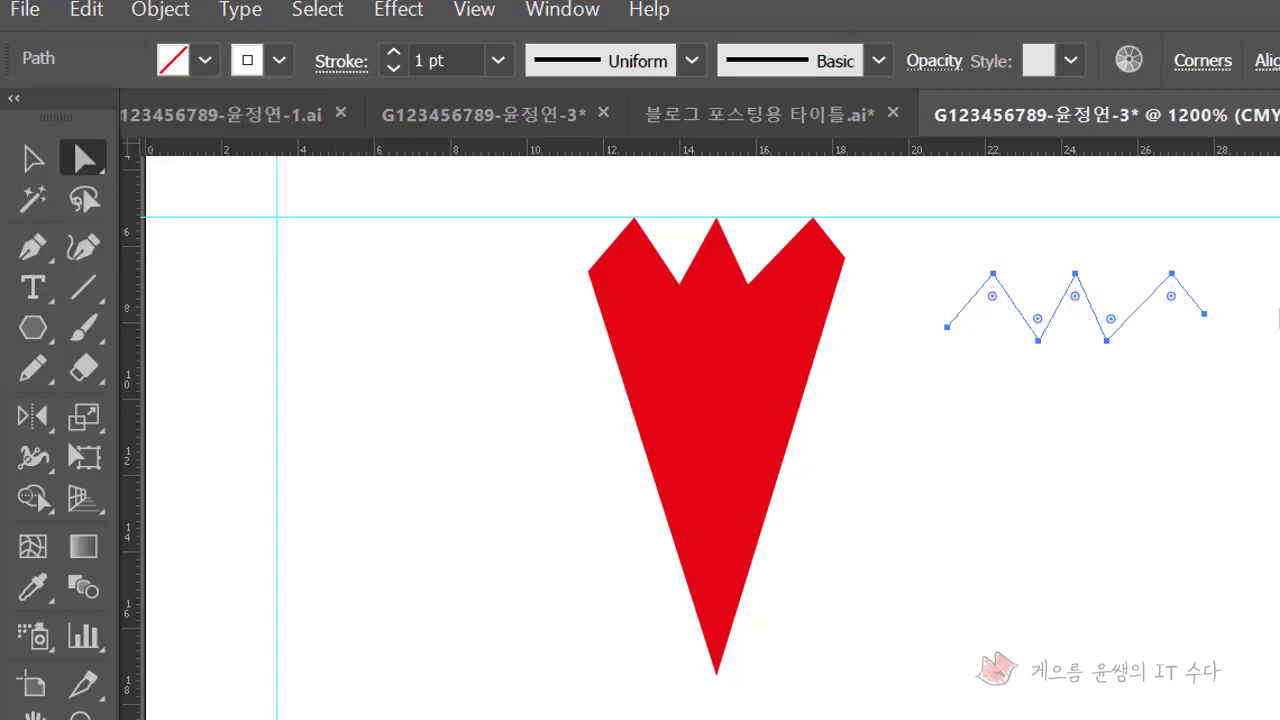
Lay the white zigzag across the red petal's middle, narrow it to fit, and select both
click(48, 165)
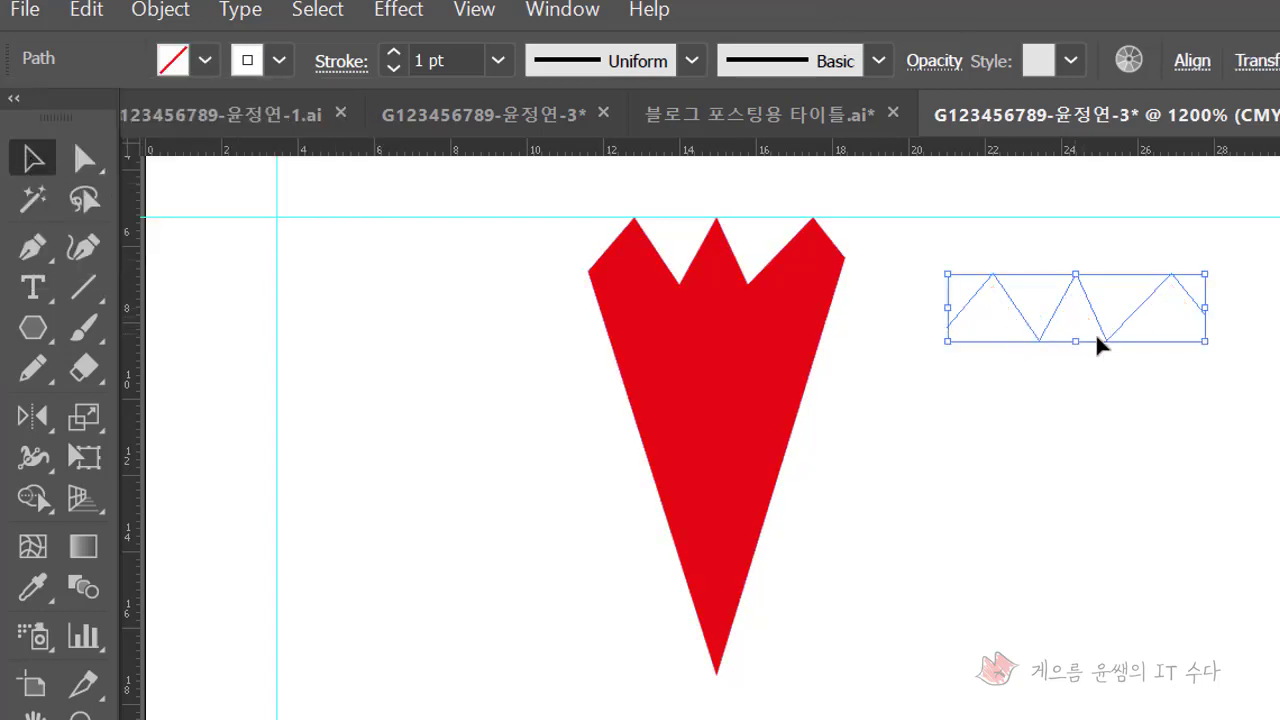
drag(1110, 352, 758, 472)
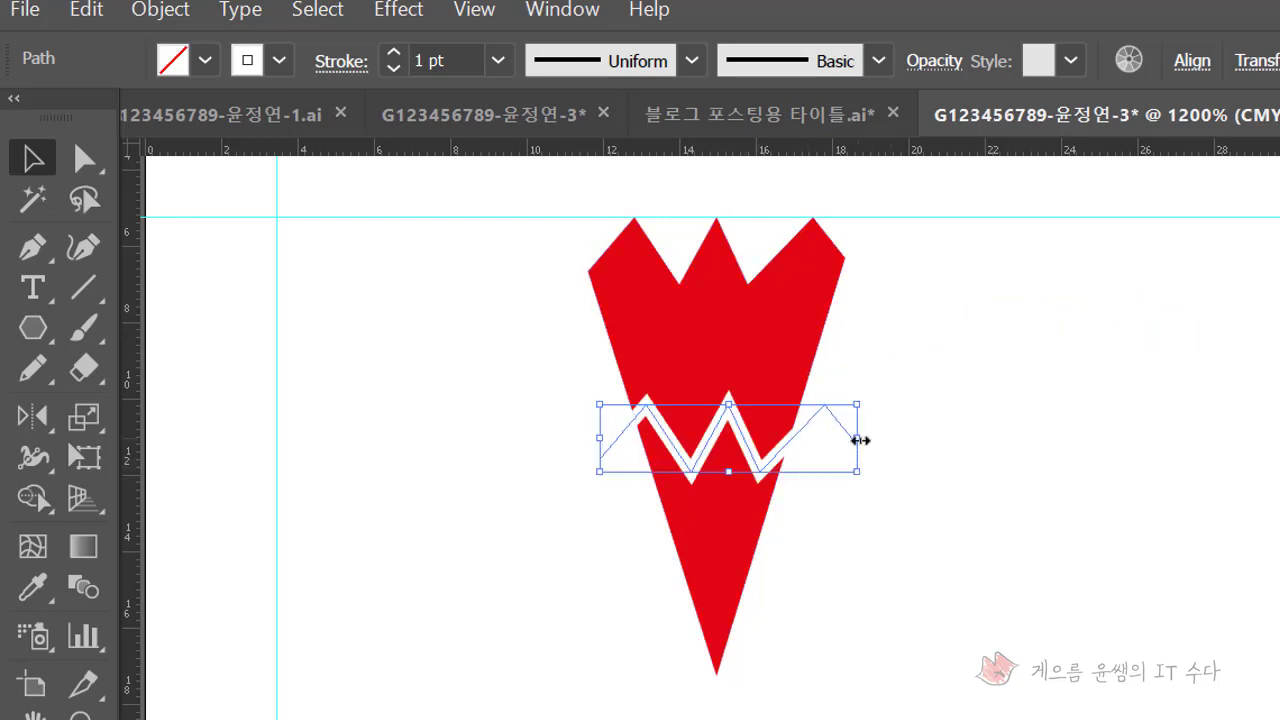
drag(857, 437, 818, 440)
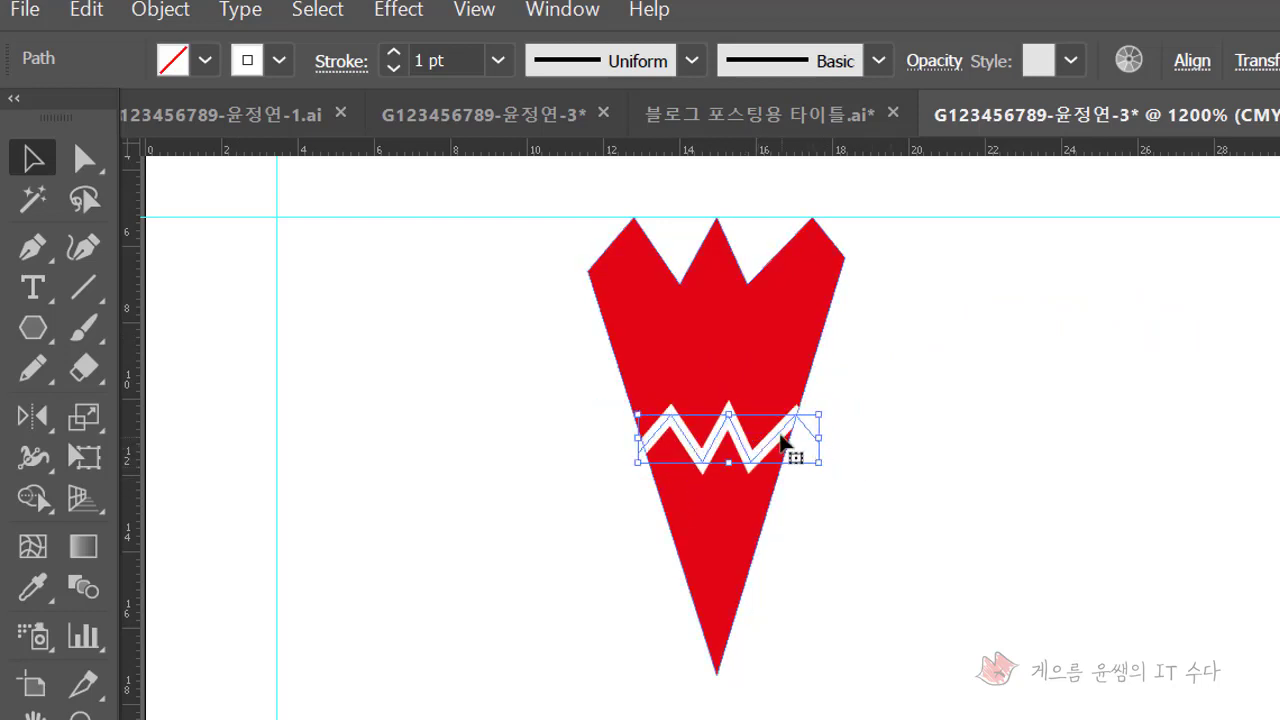
click(1143, 510)
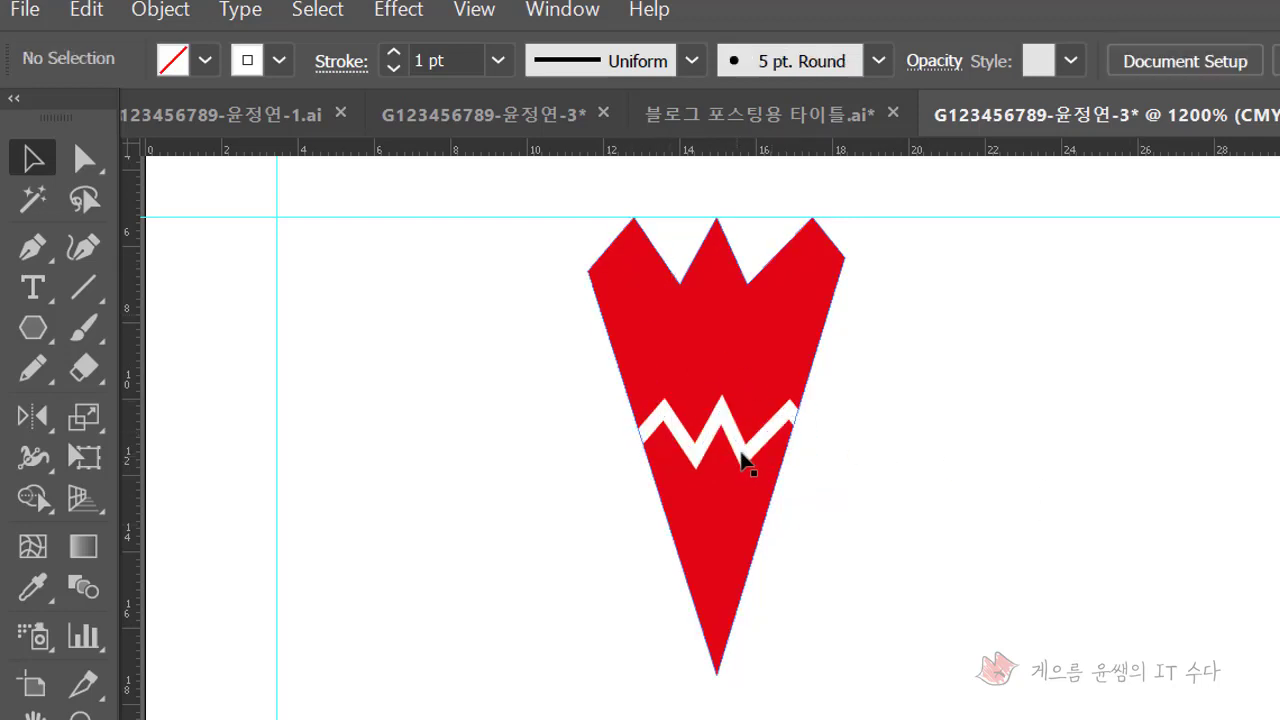
drag(745, 462, 745, 450)
click(880, 517)
mouse_move(966, 542)
mouse_down()
mouse_move(660, 320)
mouse_move(557, 206)
mouse_up()
Divide the petal along the zigzag with Pathfinder and ungroup the pieces
click(697, 425)
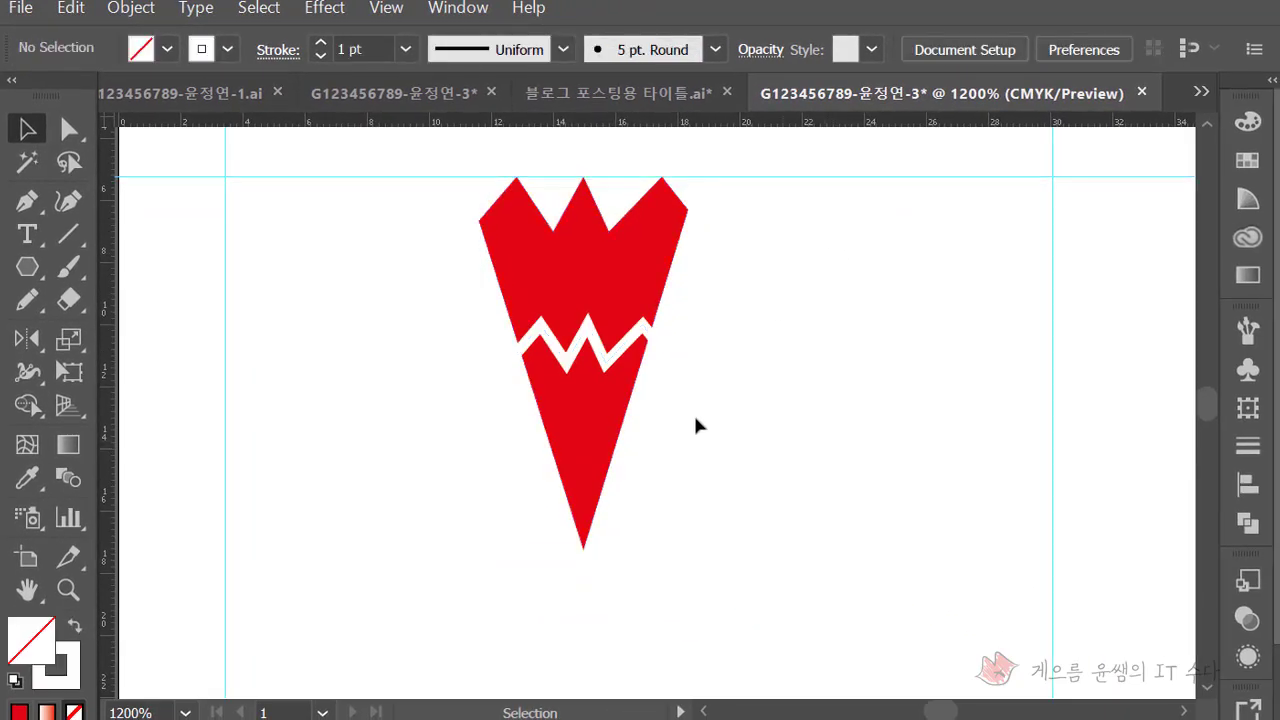
key(ctrl+a)
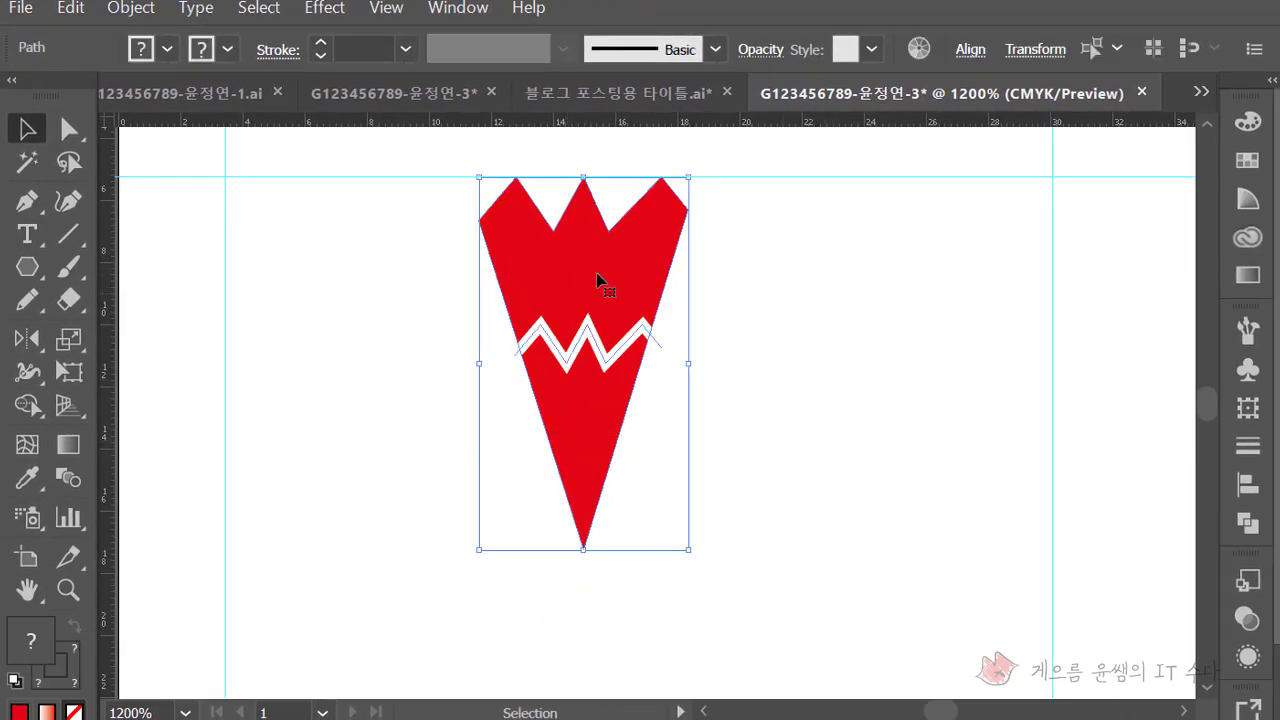
click(1247, 522)
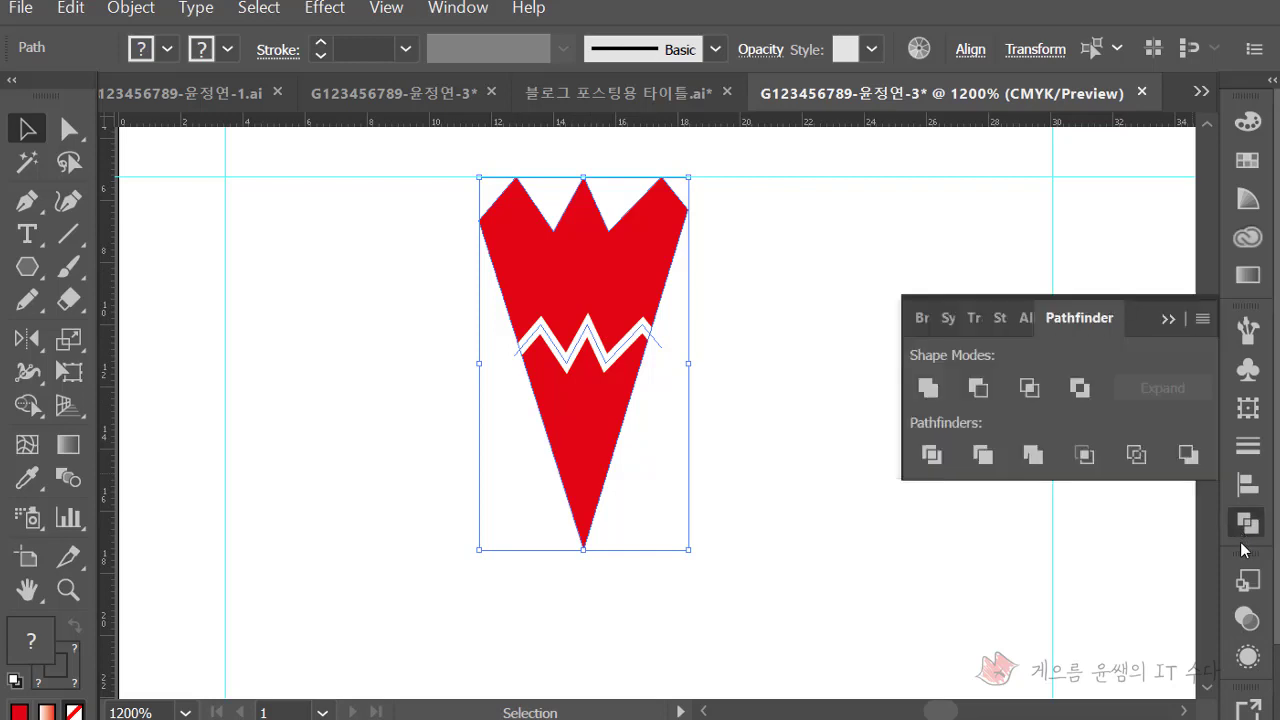
click(937, 468)
right_click(603, 365)
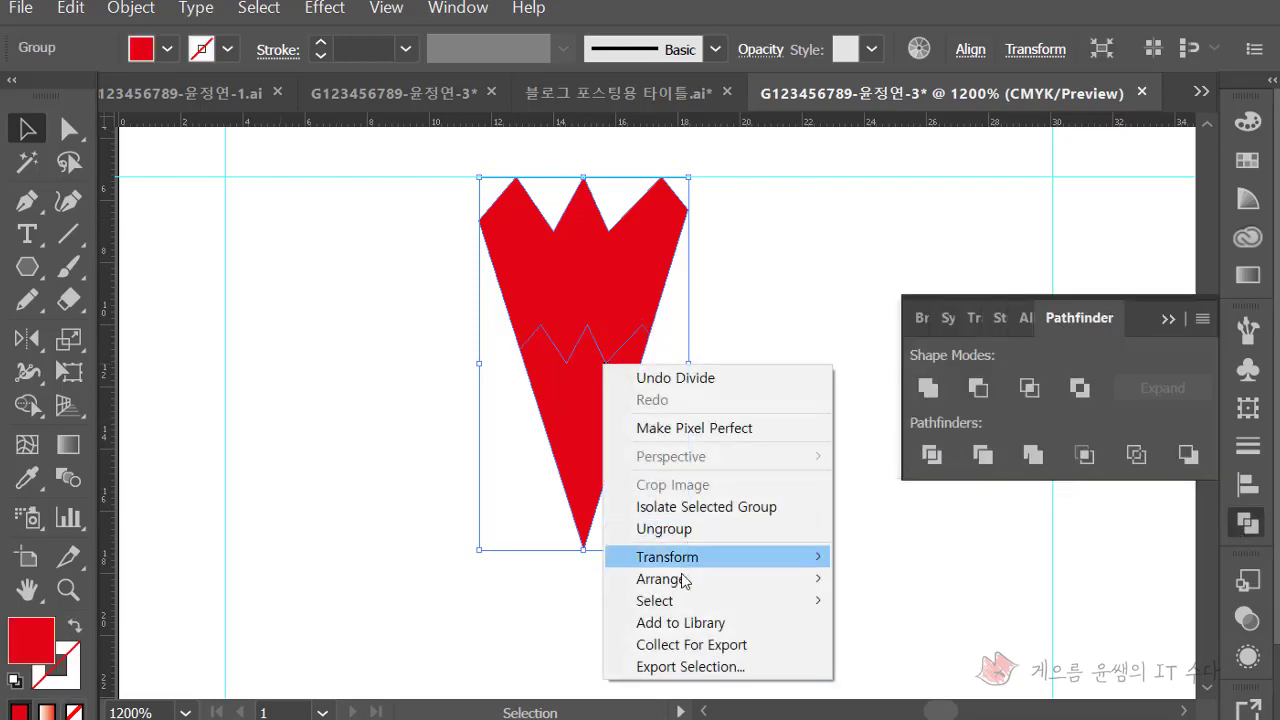
click(660, 528)
click(748, 492)
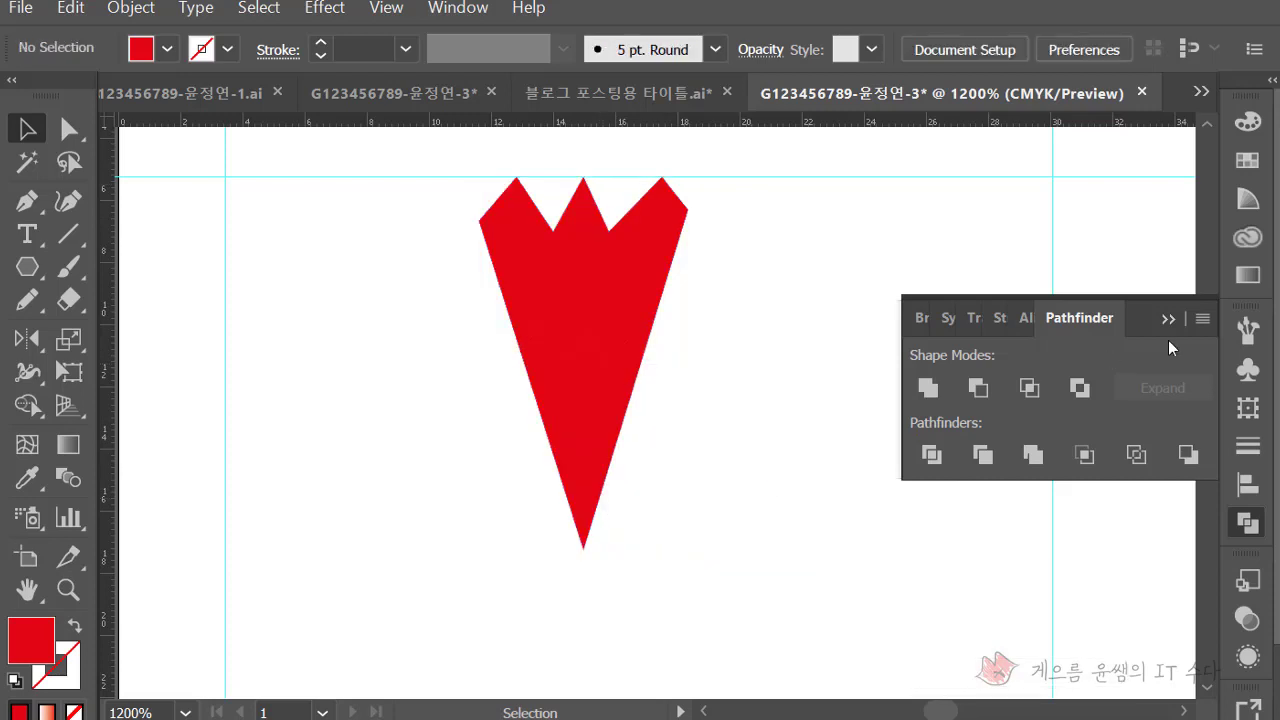
Colour the lower piece magenta by sampling the pink circle with the Eyedropper
click(543, 266)
scroll(558, 345, up, 2)
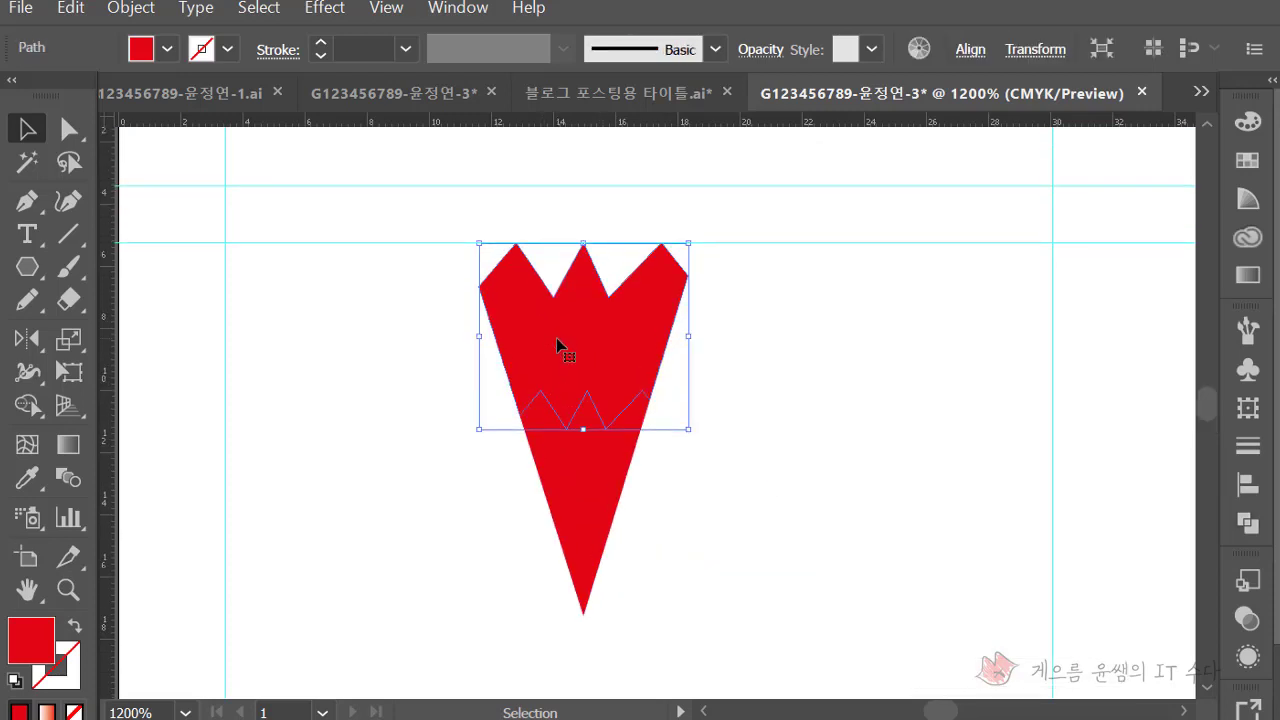
scroll(558, 345, up, 1)
click(615, 497)
scroll(615, 497, up, 2)
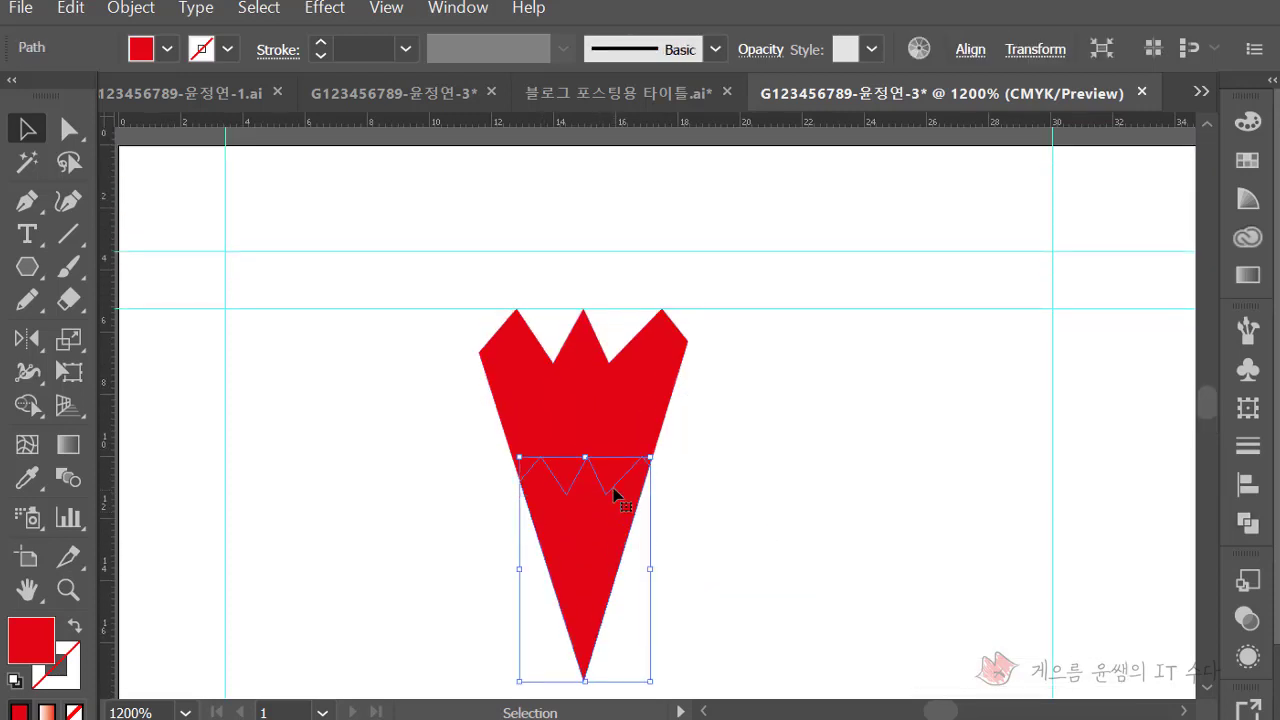
scroll(560, 485, up, 4)
scroll(537, 477, up, 2)
click(24, 480)
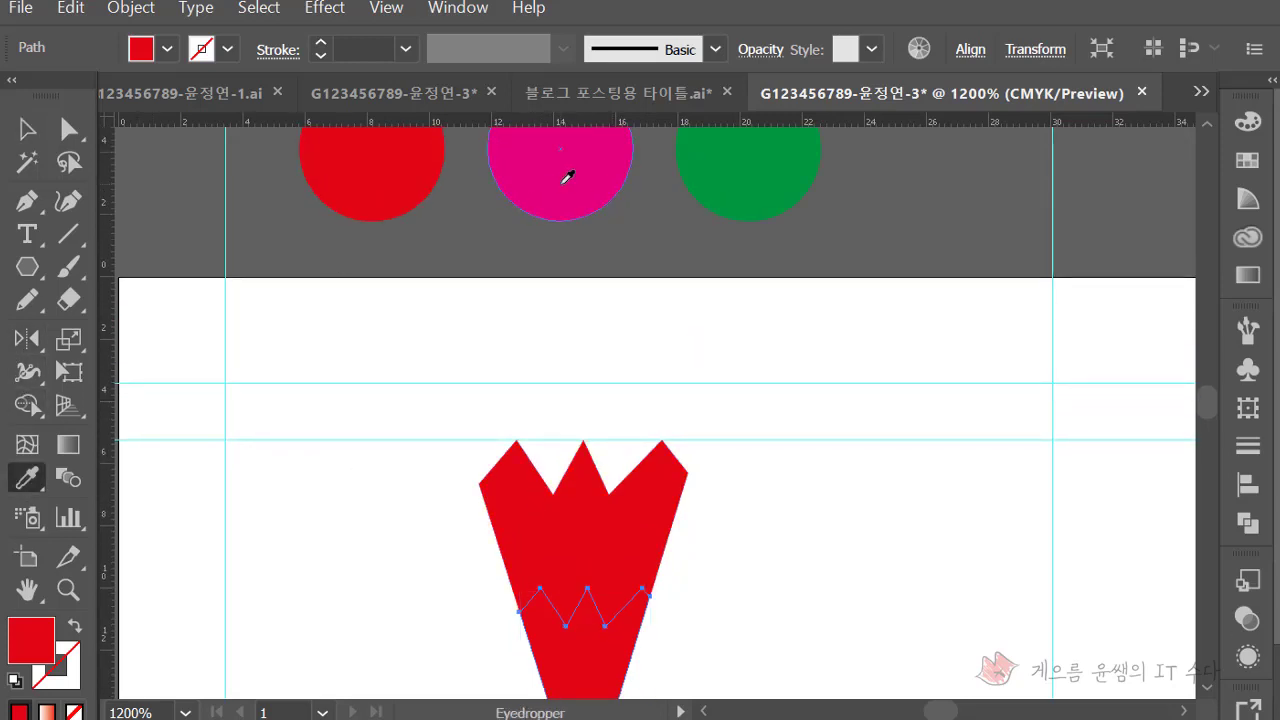
click(568, 177)
scroll(580, 214, down, 6)
scroll(580, 214, down, 3)
key(v)
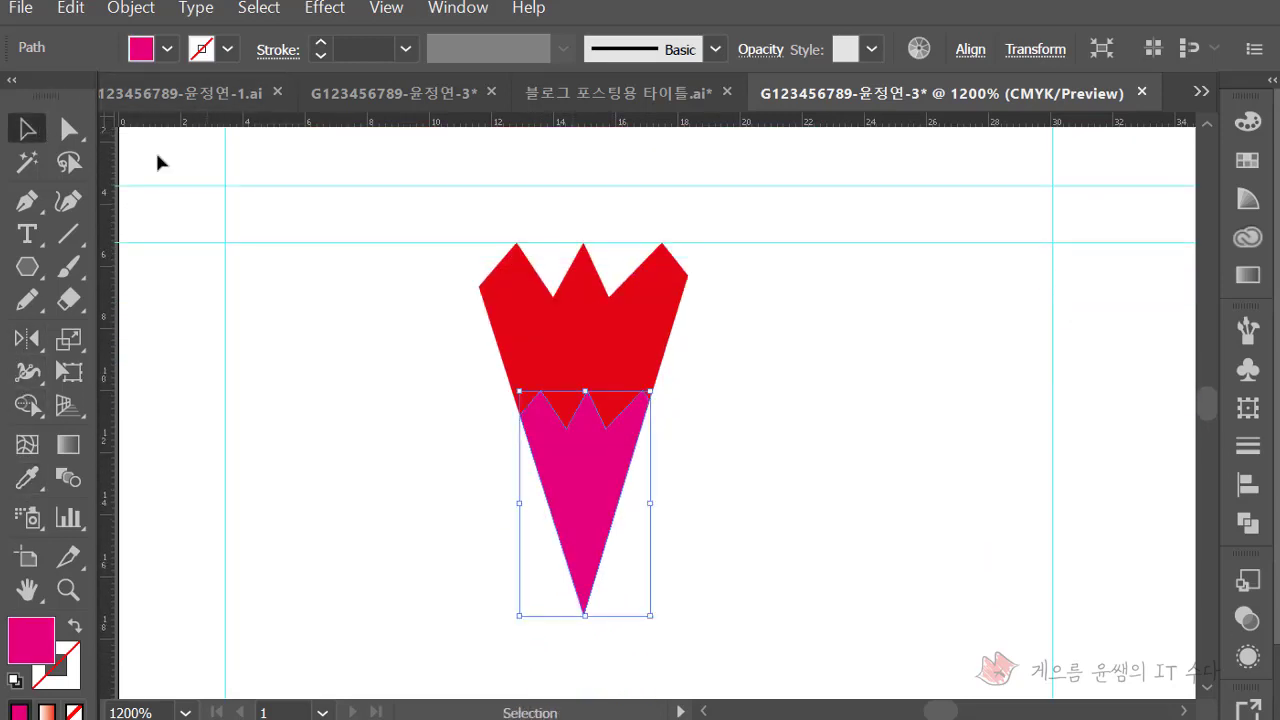
click(778, 346)
Give both the red and pink pieces a white outline
drag(697, 460, 463, 277)
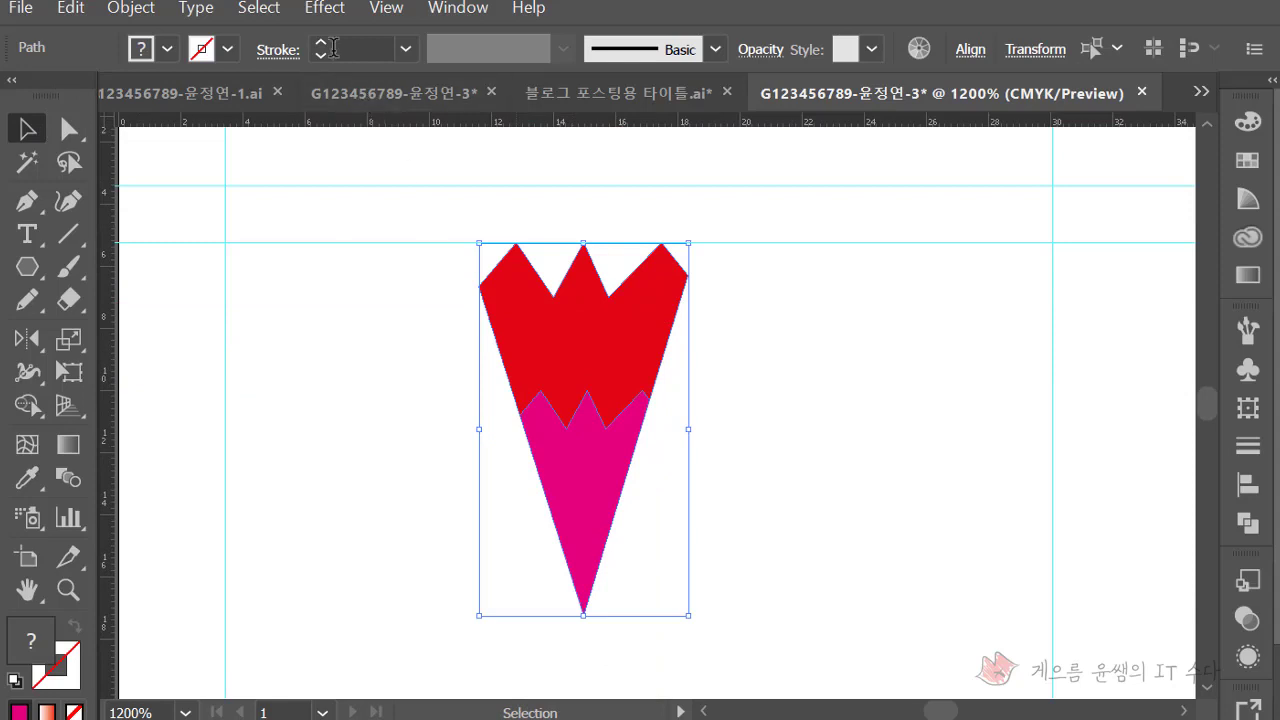
click(228, 49)
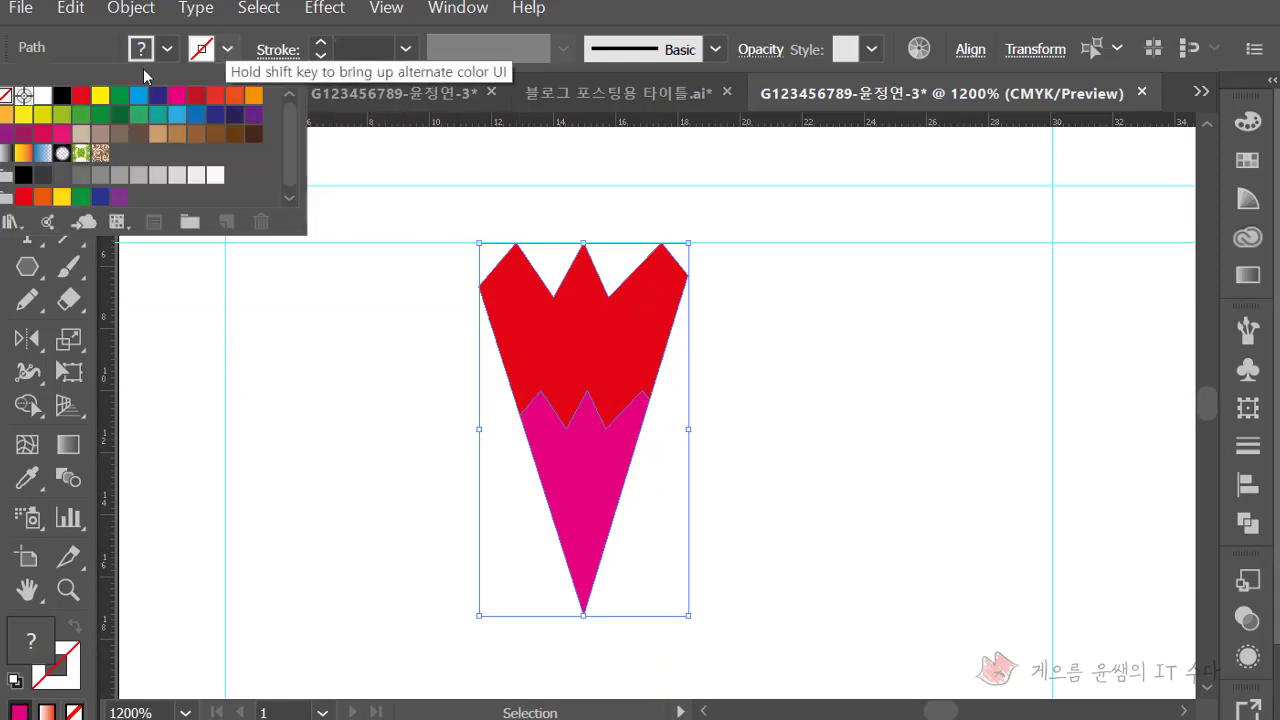
click(42, 95)
click(826, 346)
click(896, 465)
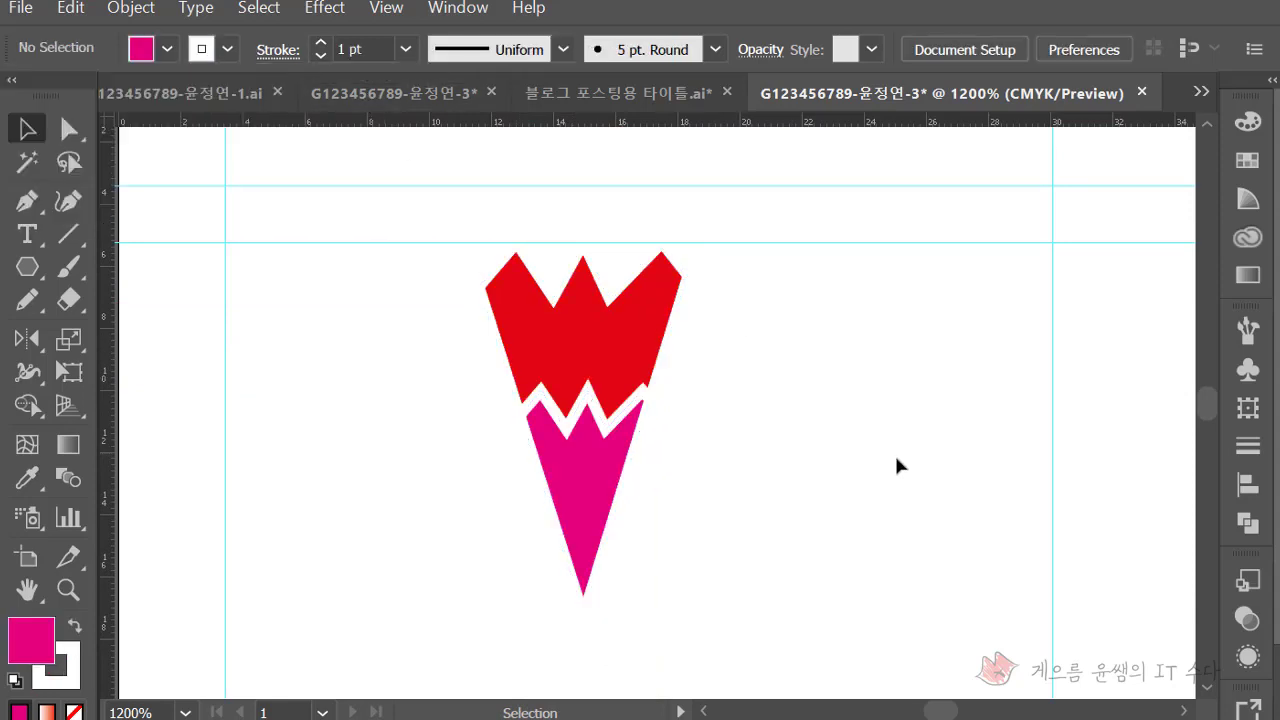
Zoom out and select the red and pink pieces together
scroll(745, 469, down, 1)
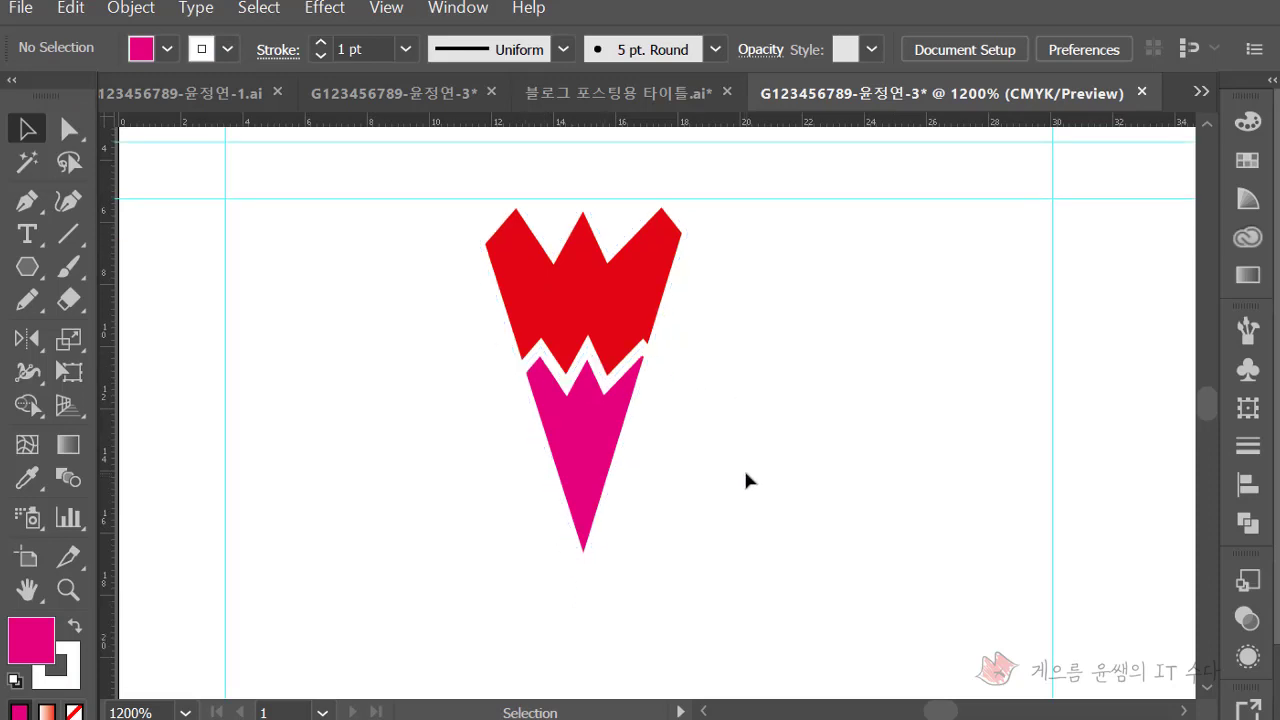
scroll(745, 469, down, 2)
key(ctrl+minus)
click(620, 285)
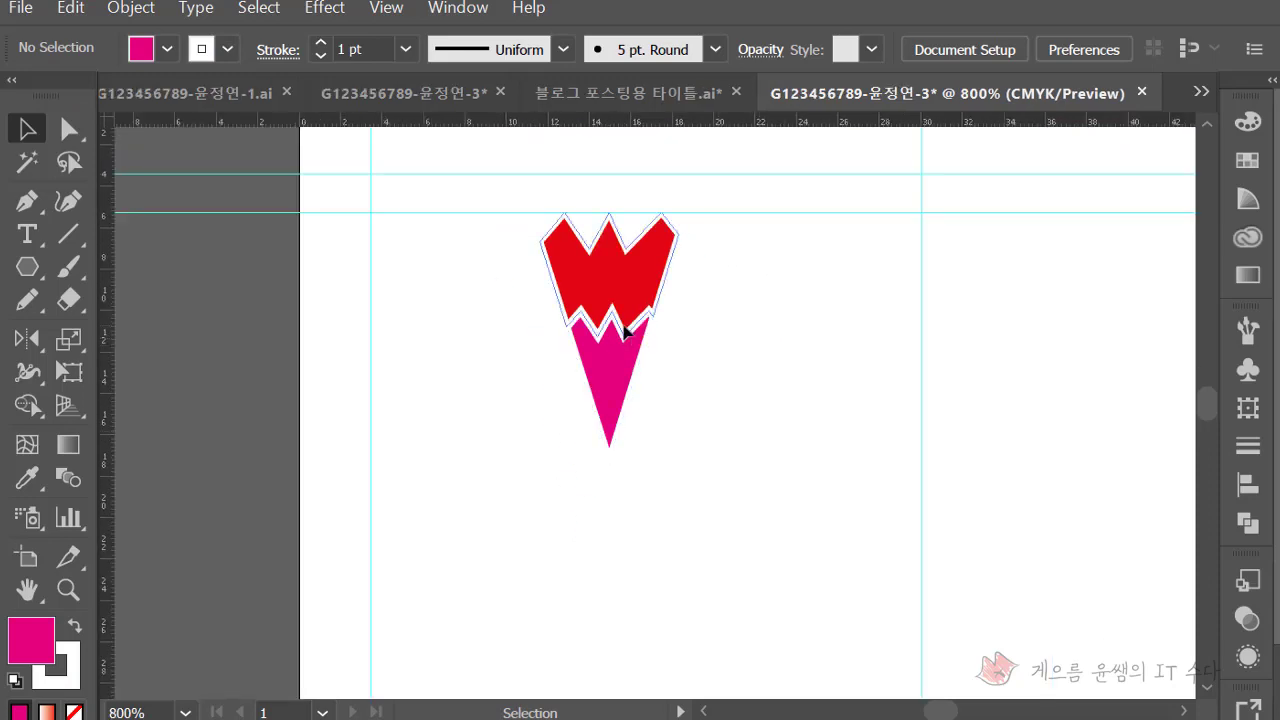
click(630, 488)
click(623, 371)
shift+click(606, 297)
Group the red and pink petal pieces into one object
right_click(600, 292)
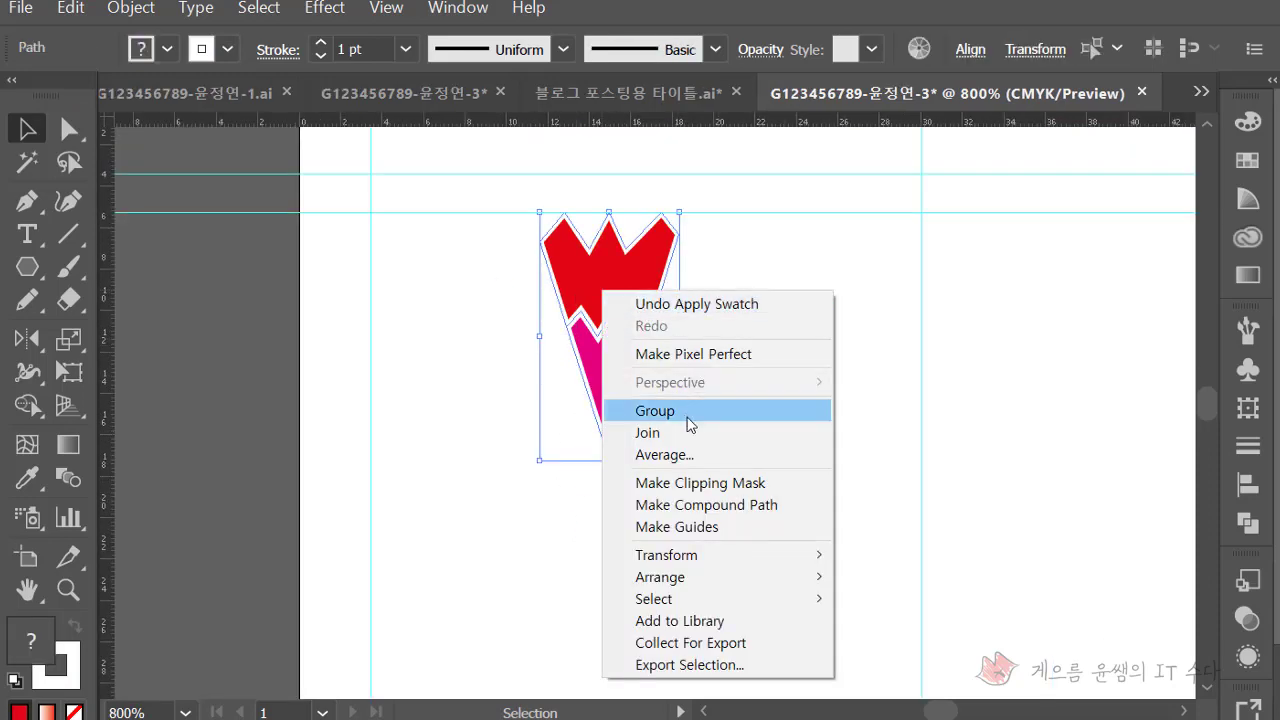
click(686, 413)
click(740, 437)
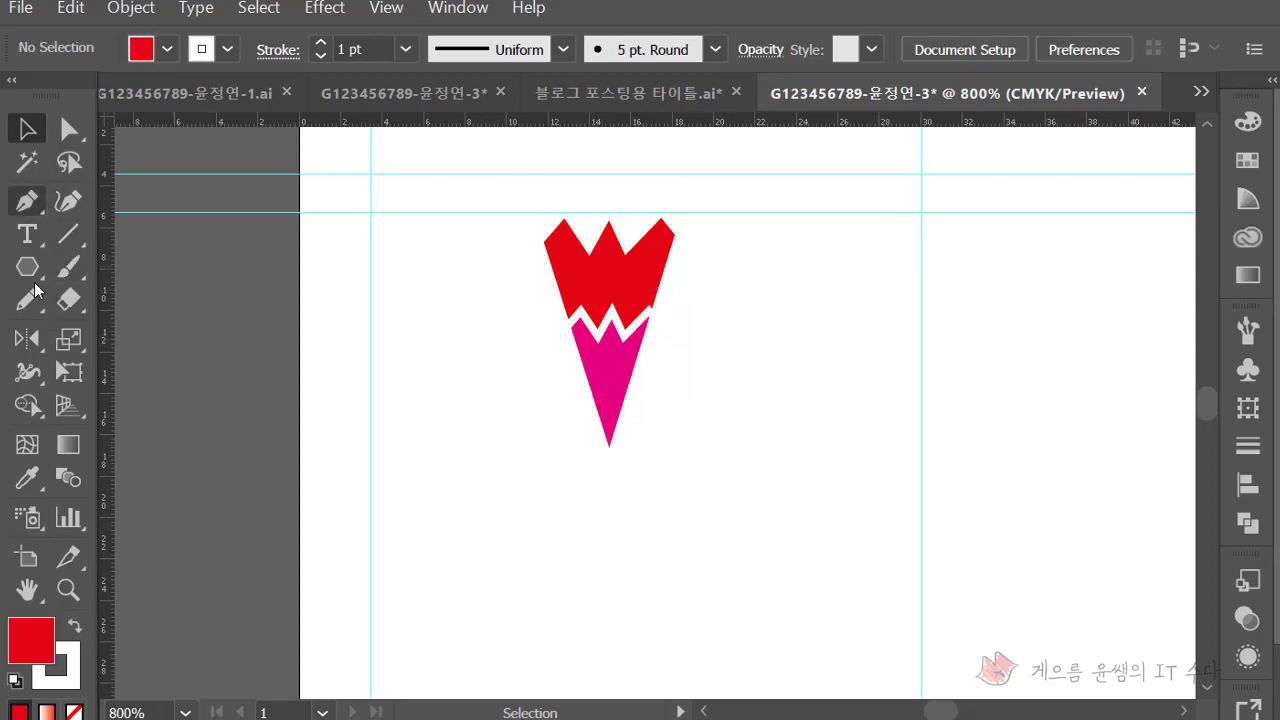
Rotate a 40° copy of the petal group around a pivot just below its tip
click(26, 340)
right_click(27, 345)
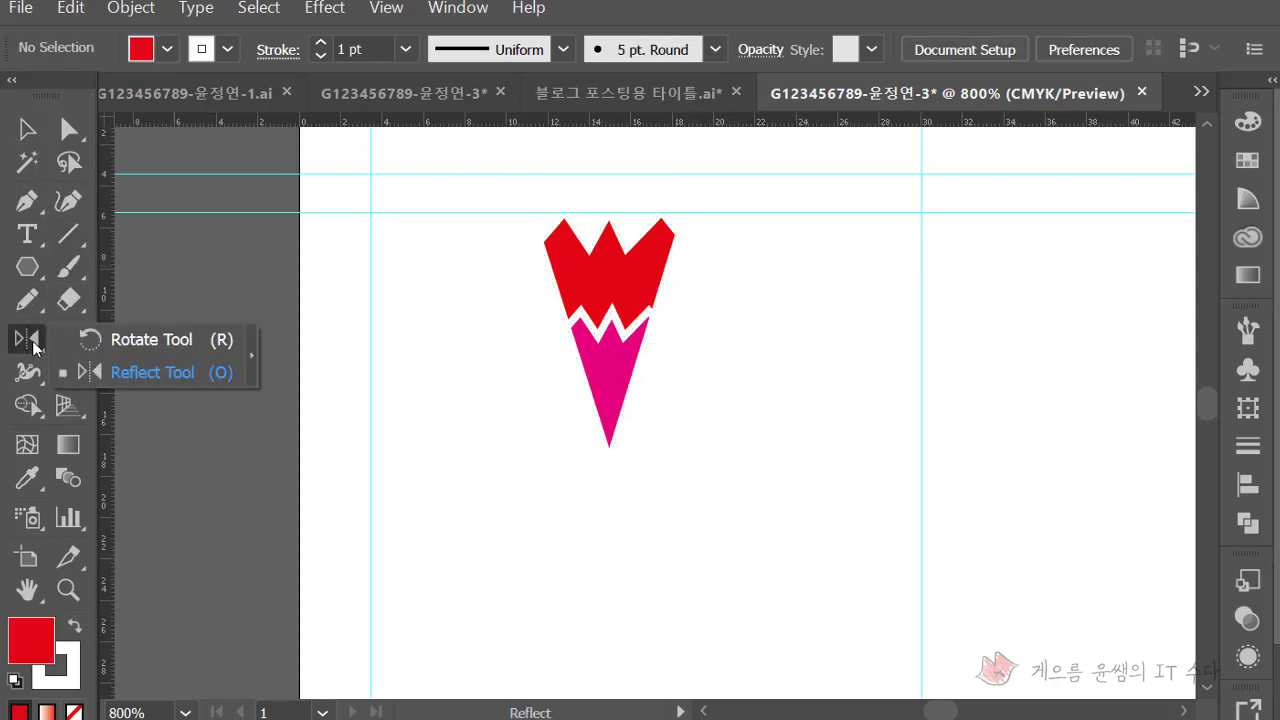
click(166, 343)
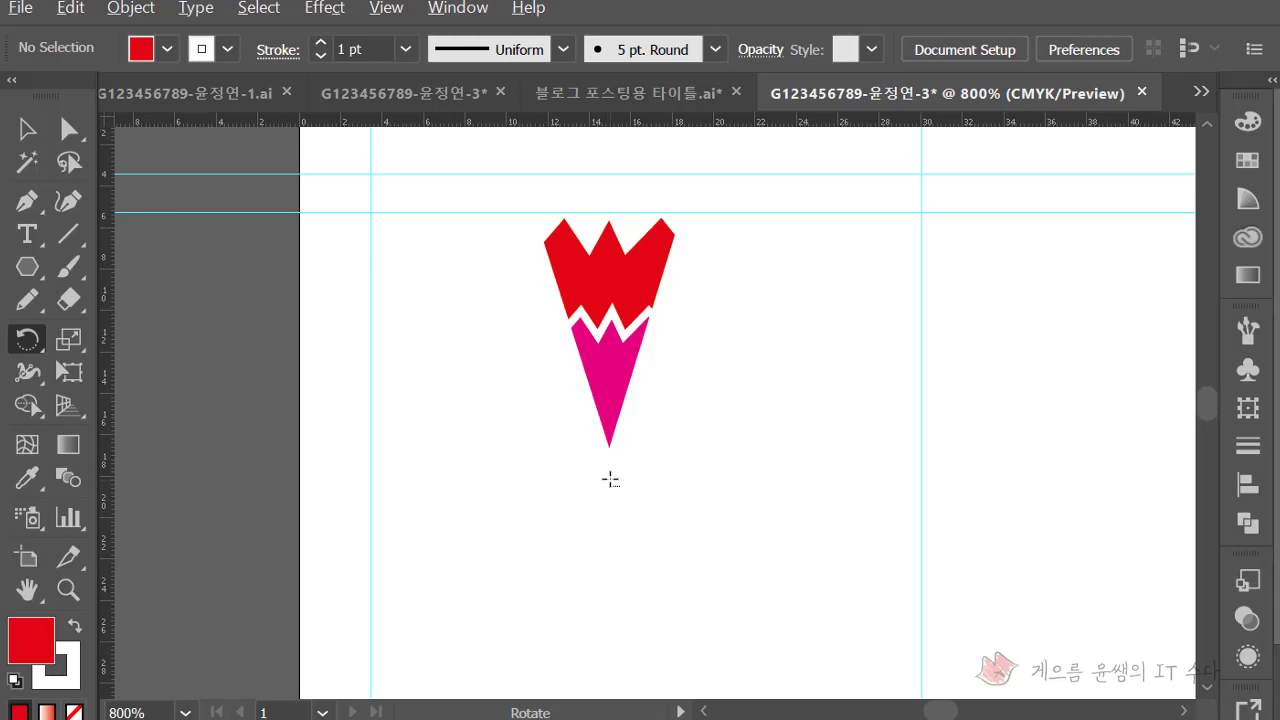
alt+click(610, 478)
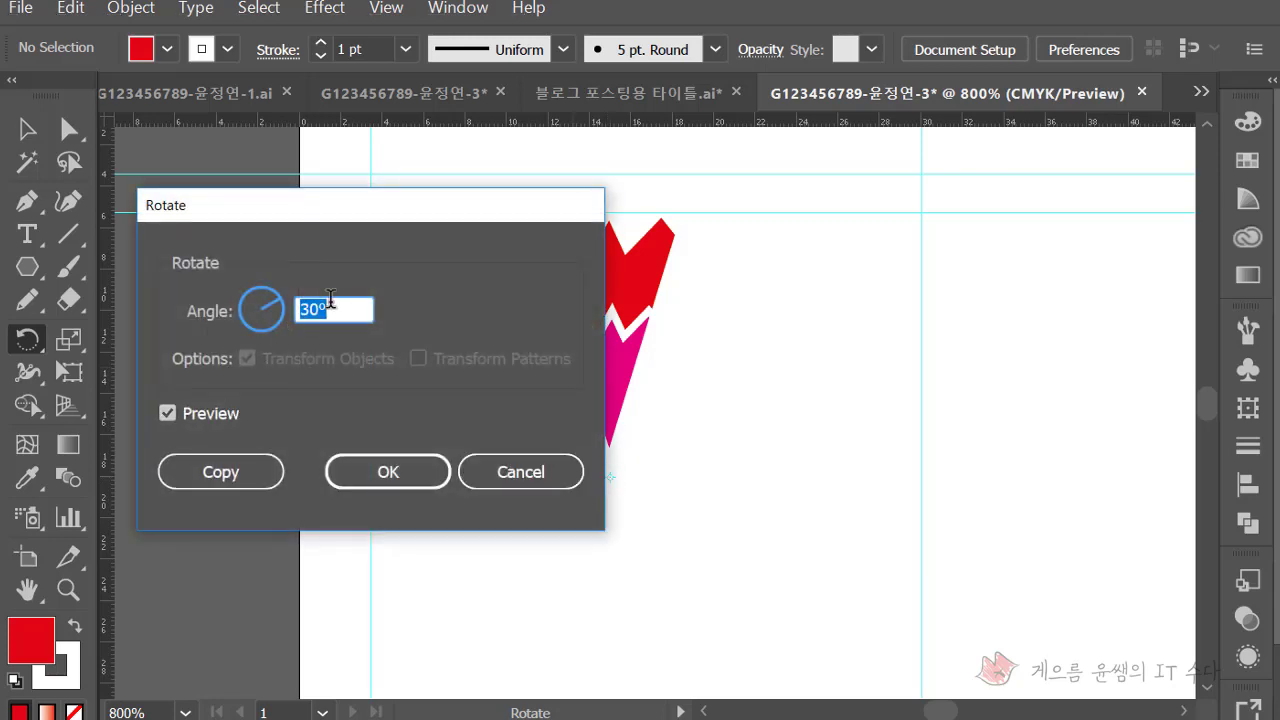
drag(424, 205, 994, 201)
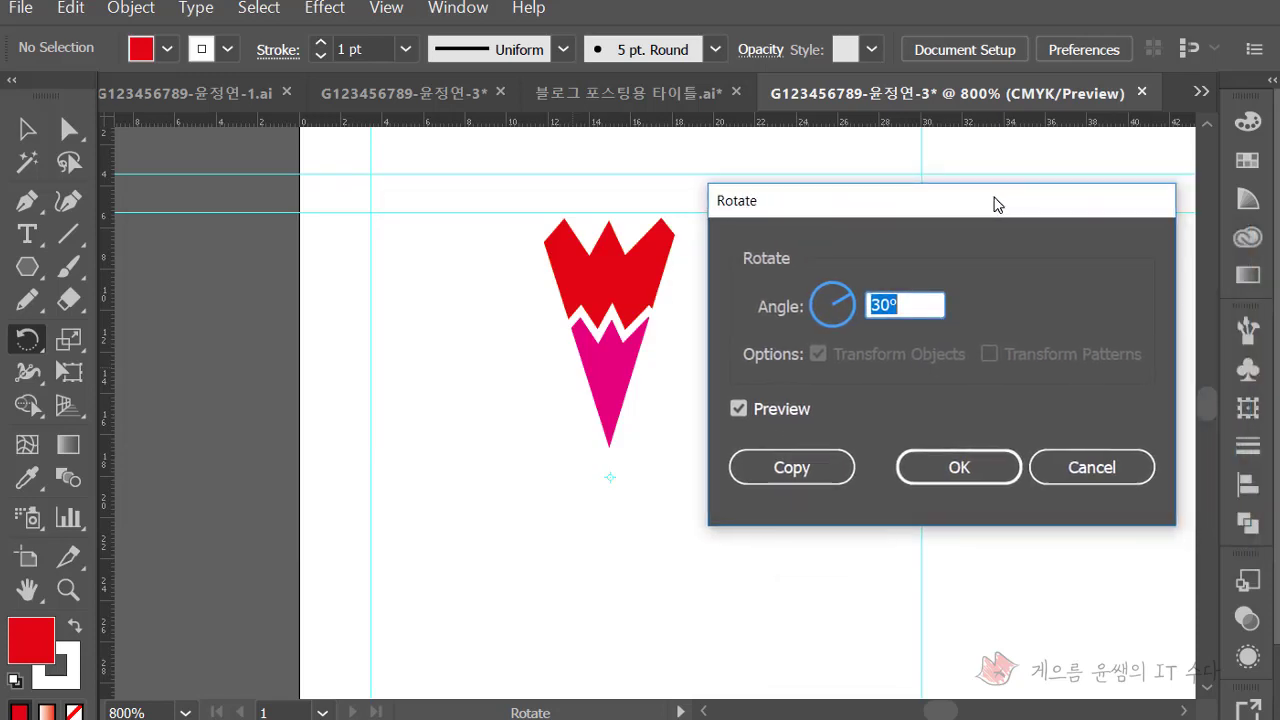
click(740, 409)
click(740, 409)
drag(895, 304, 860, 304)
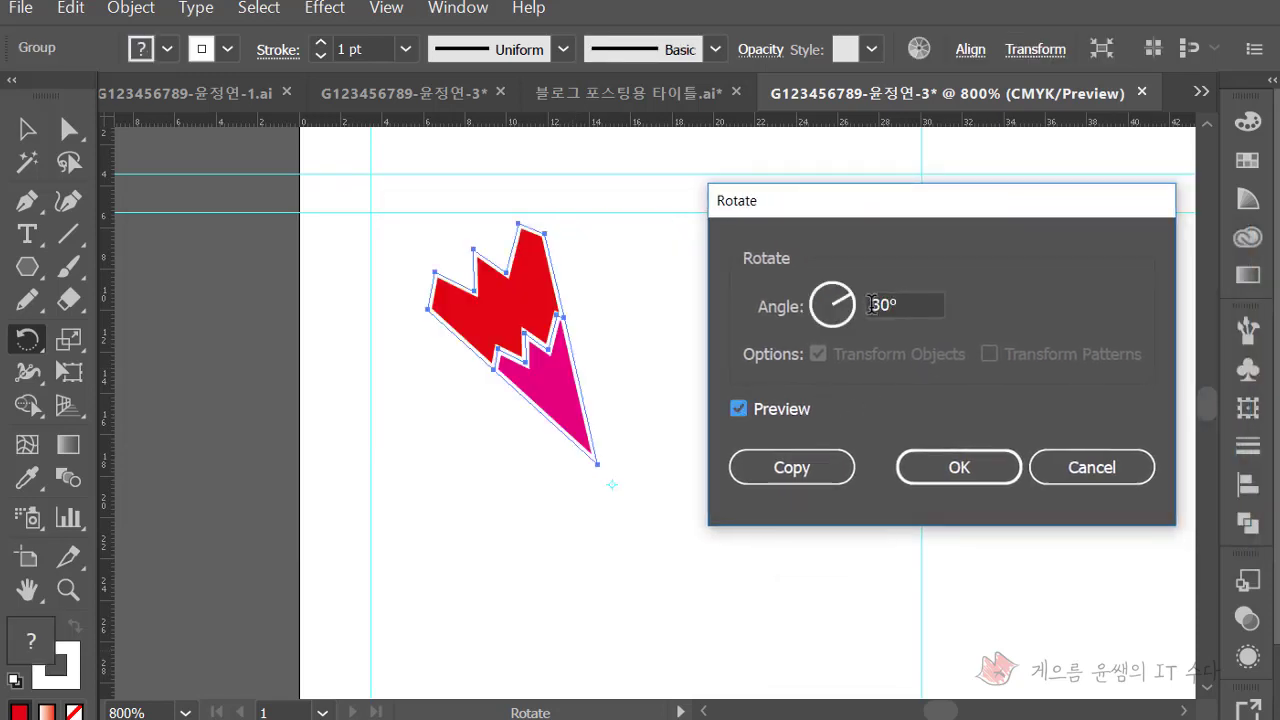
text(40)
click(740, 412)
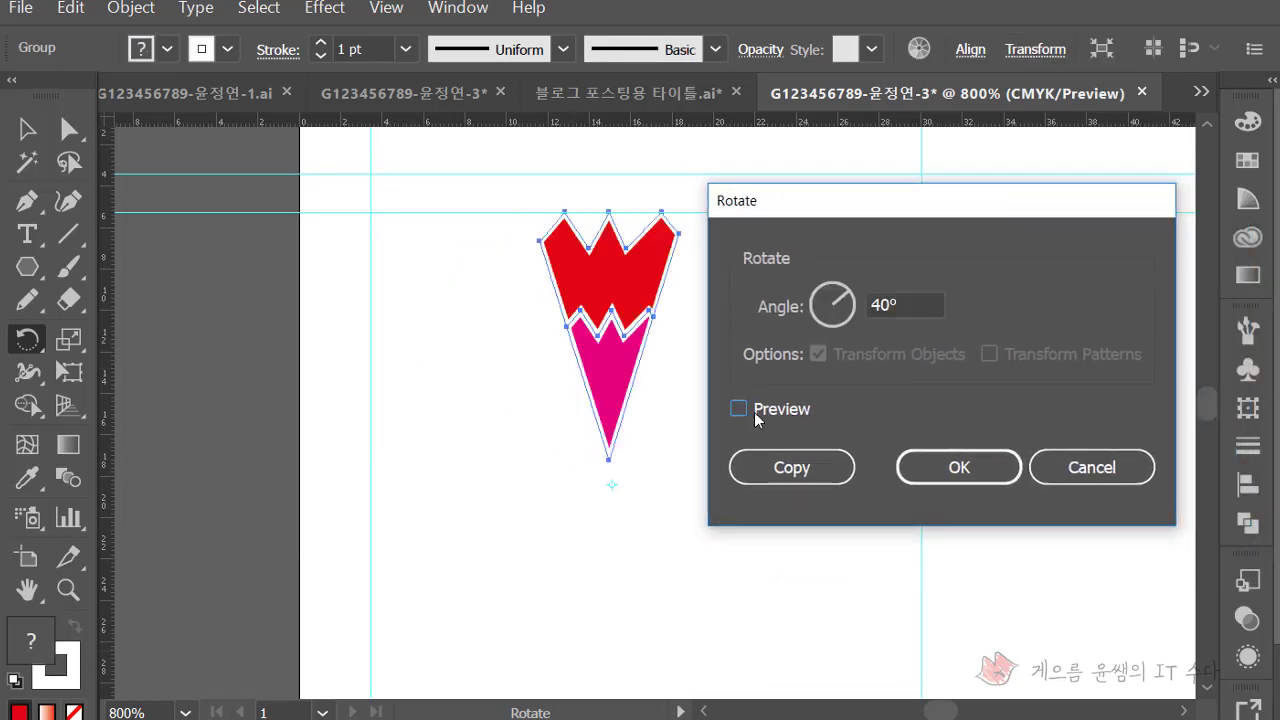
click(792, 467)
Nudge the tilted petal copy against the upright original
key(v)
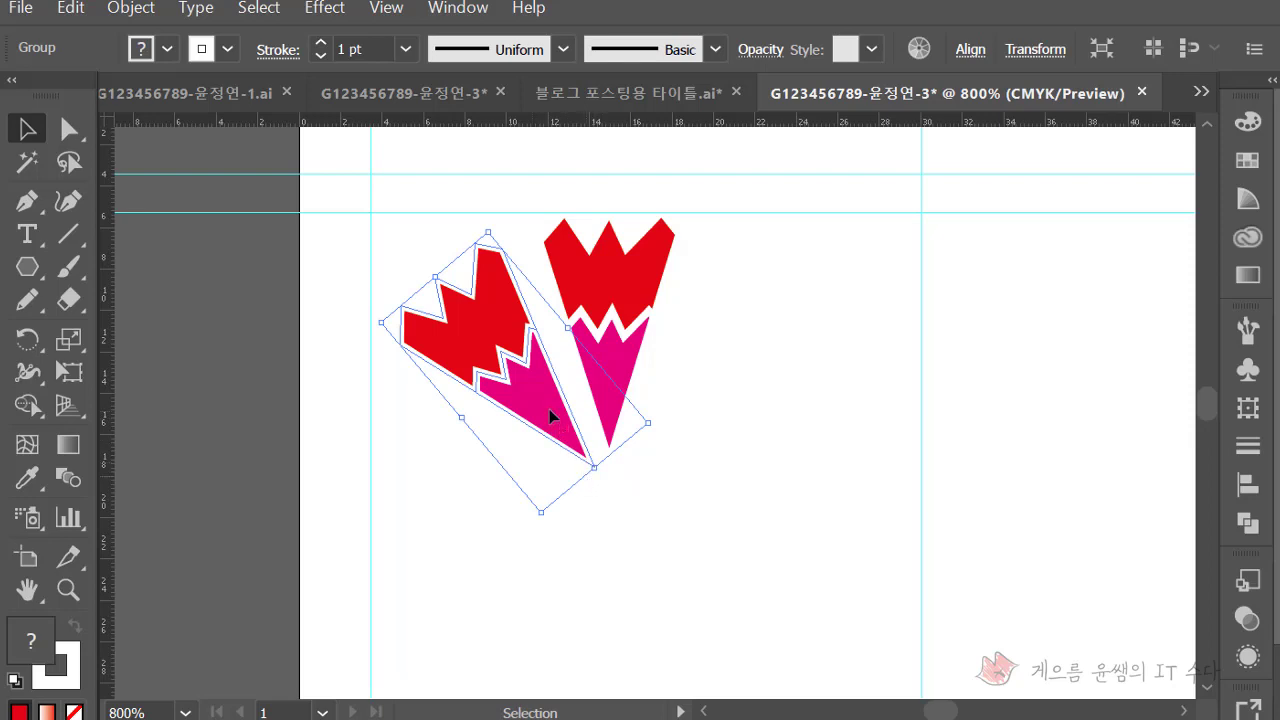
drag(549, 409, 564, 402)
click(714, 428)
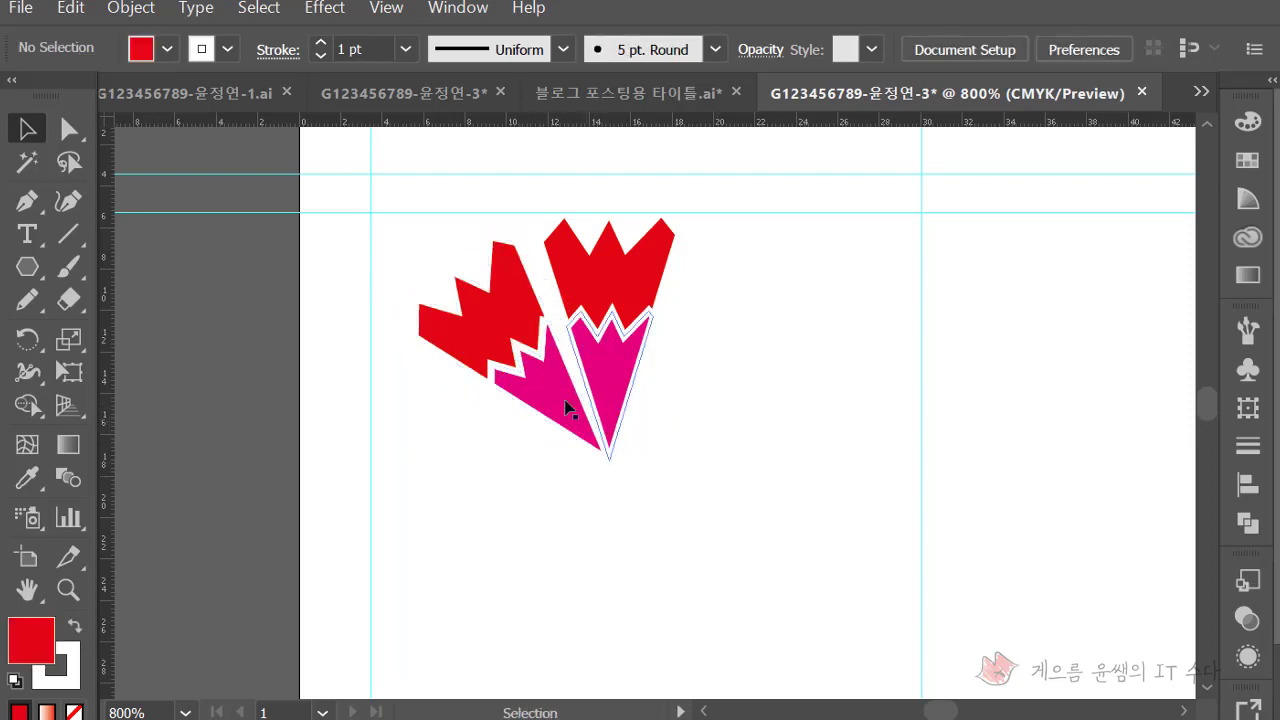
click(570, 390)
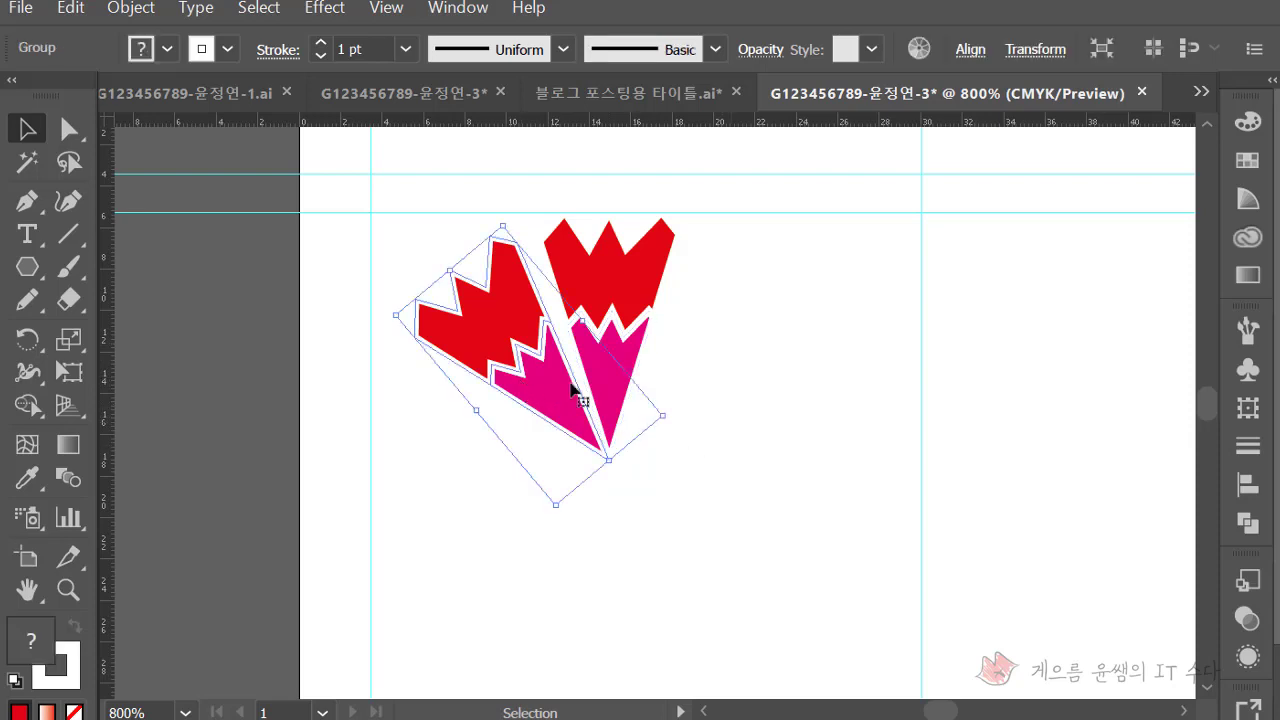
double_click(33, 340)
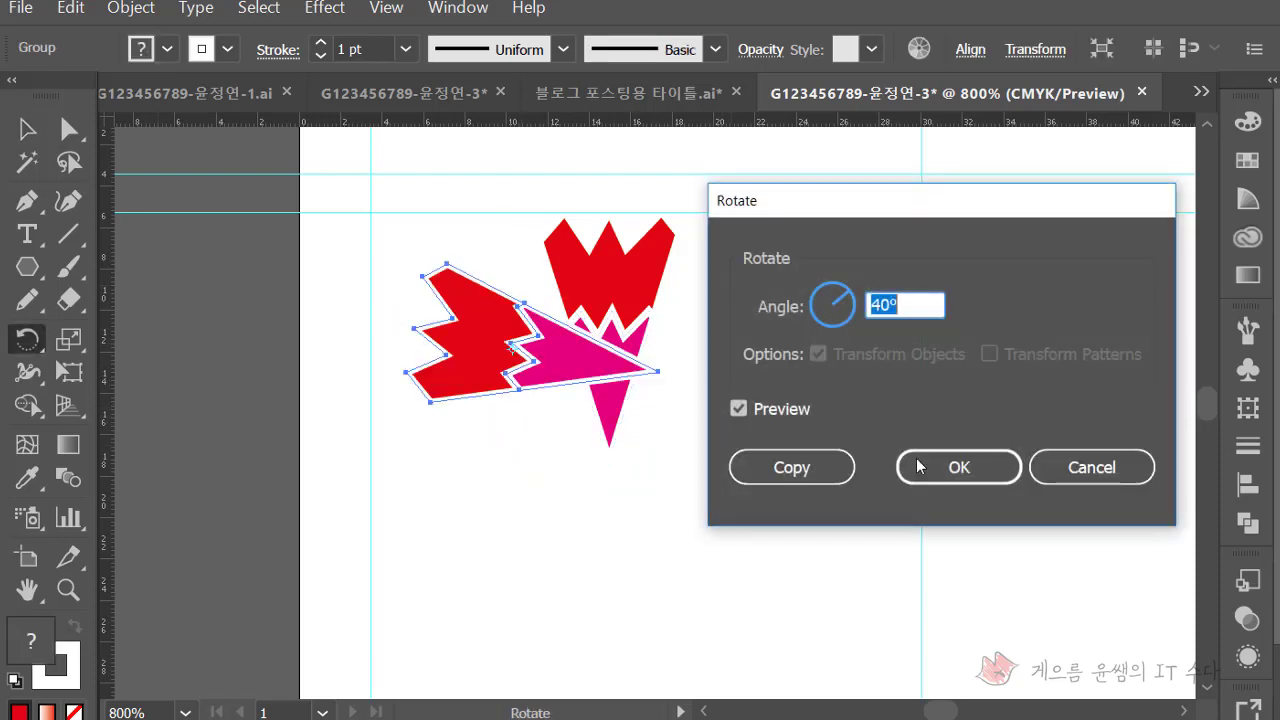
click(1049, 474)
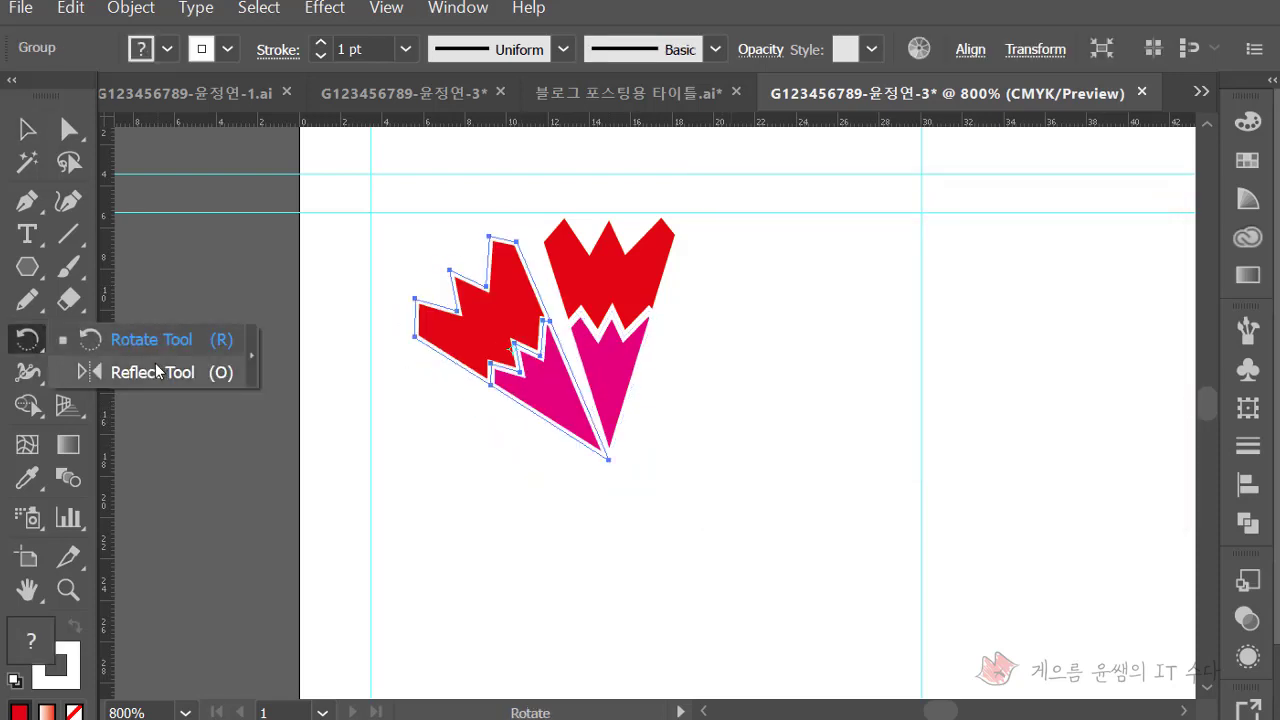
Reflect a vertical mirrored copy of the tilted petal from the bottom tip to the right
drag(28, 342, 143, 371)
alt+click(608, 461)
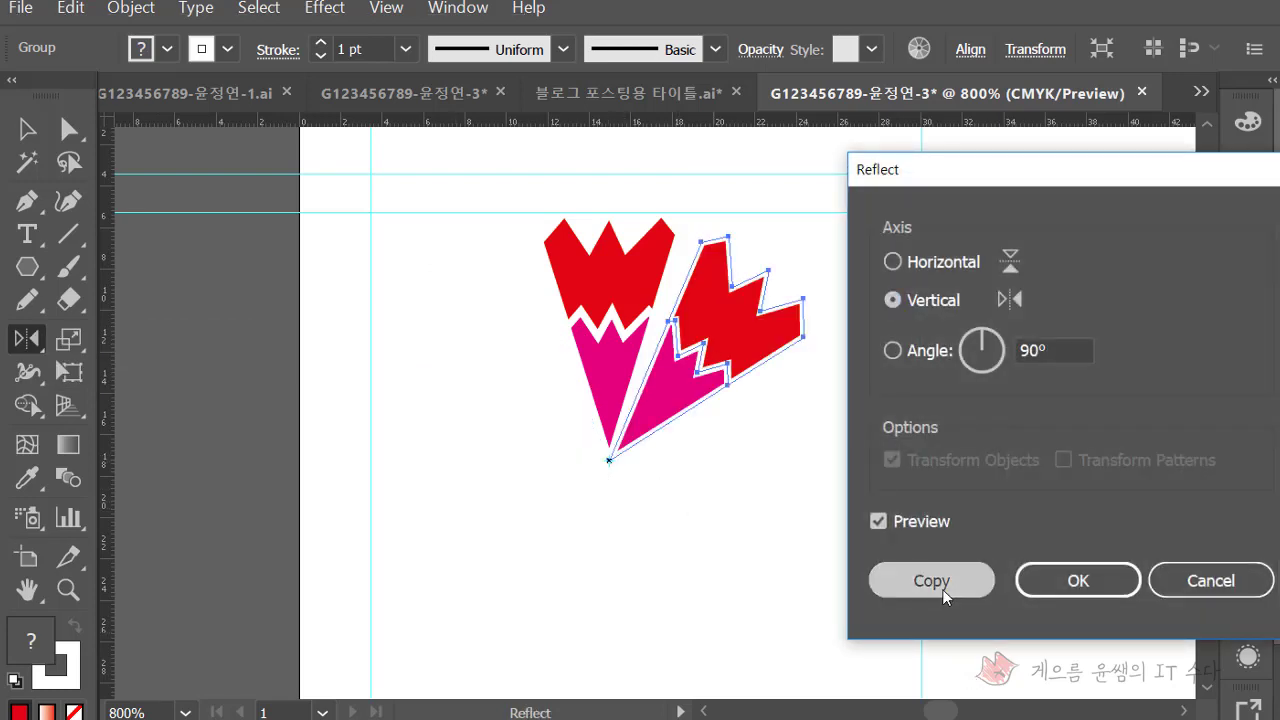
click(942, 589)
click(27, 129)
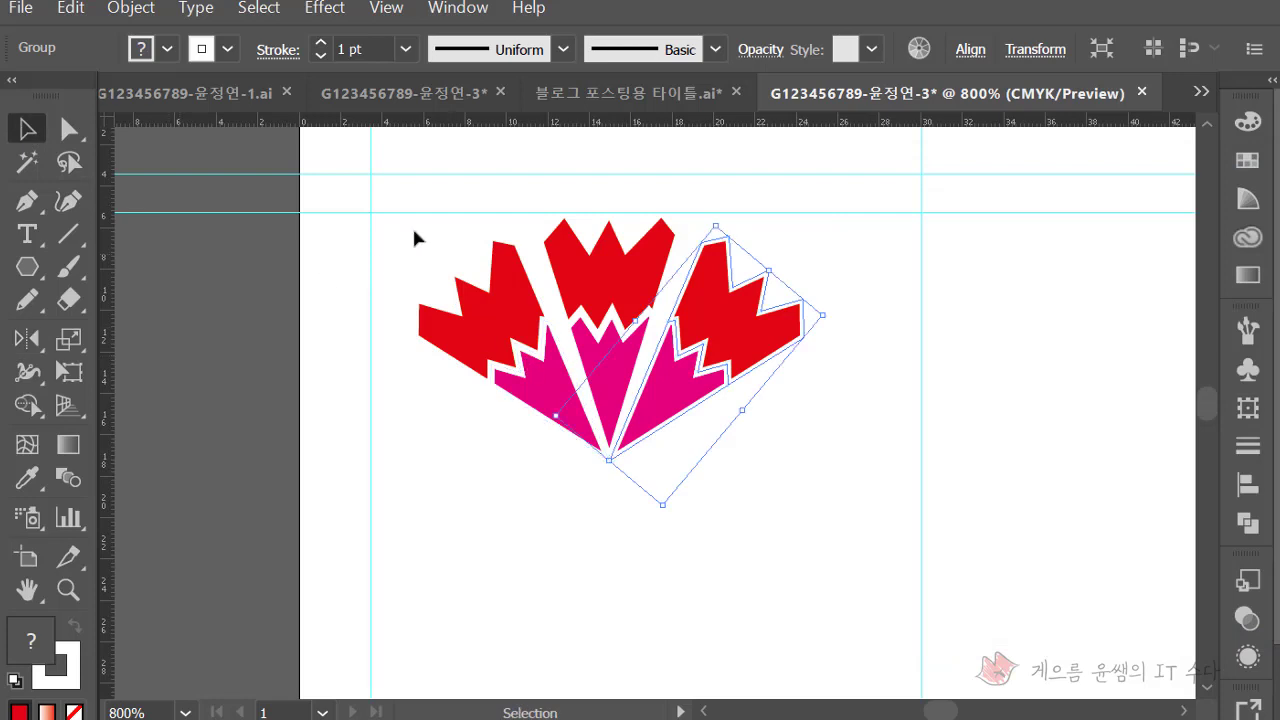
click(815, 448)
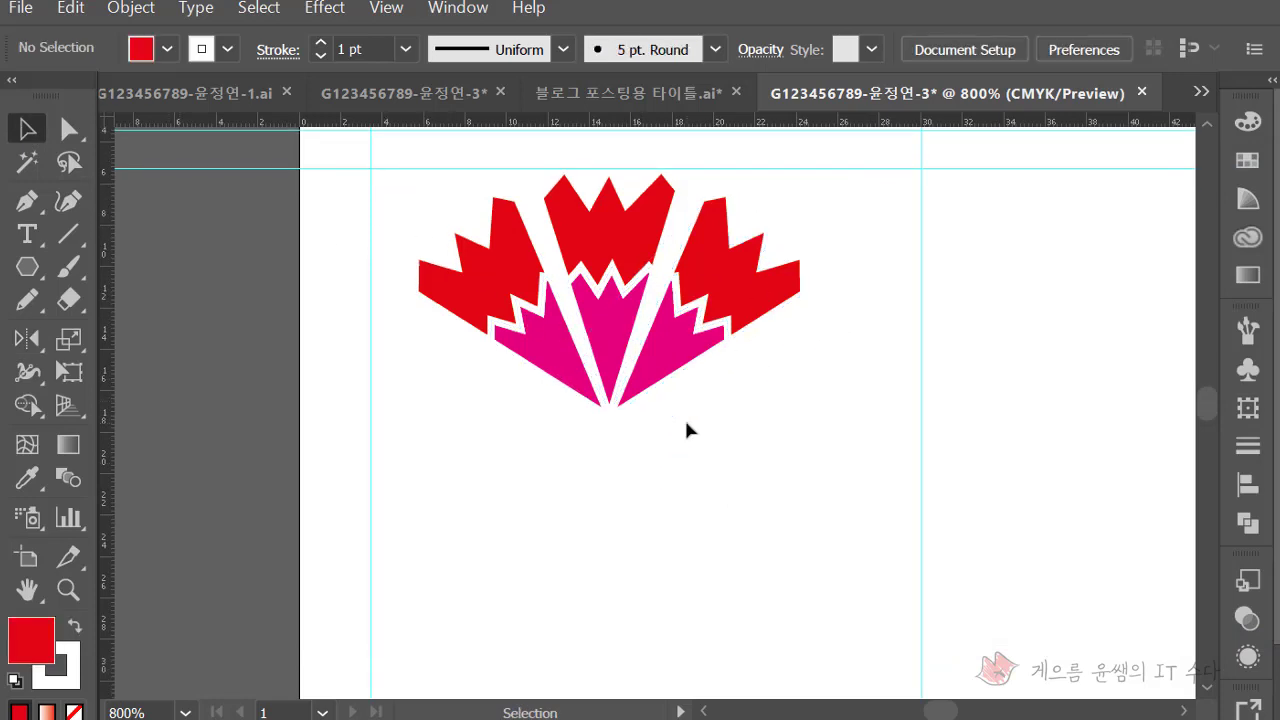
scroll(684, 417, down, 2)
scroll(671, 415, down, 1)
click(30, 278)
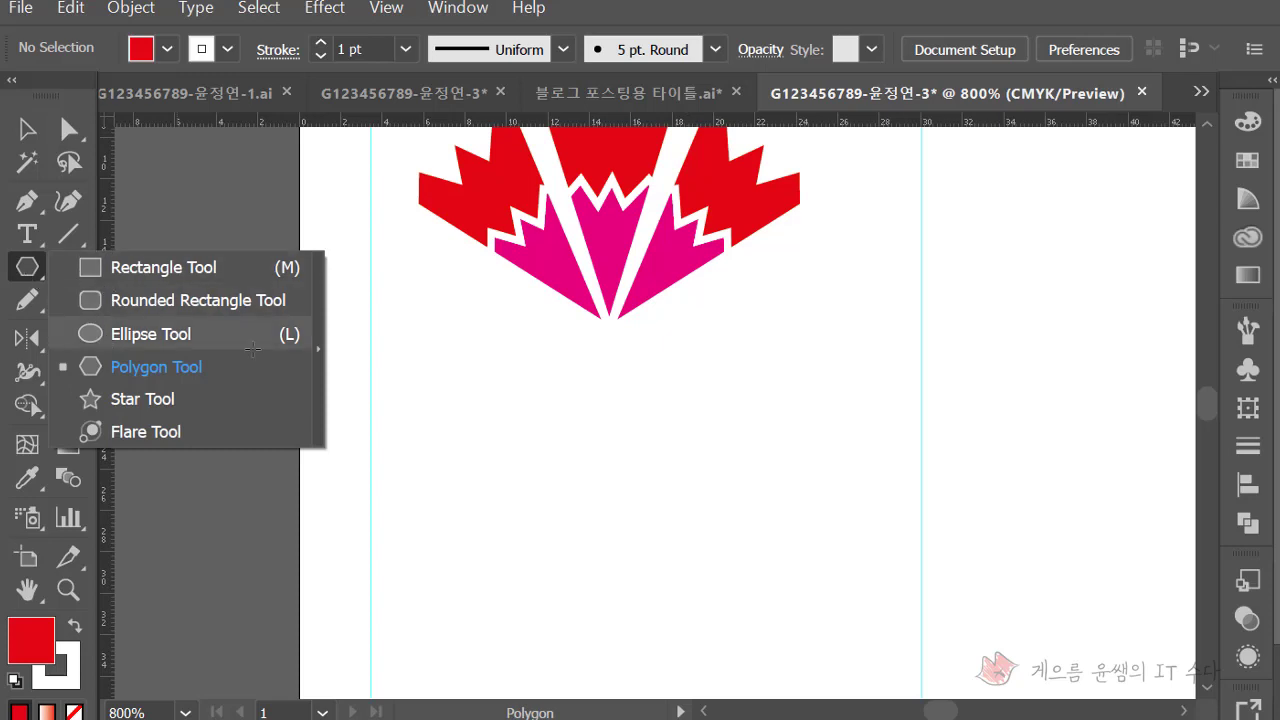
Draw an oval below the petals and pull its bottom anchor downward
click(150, 334)
drag(498, 363, 716, 539)
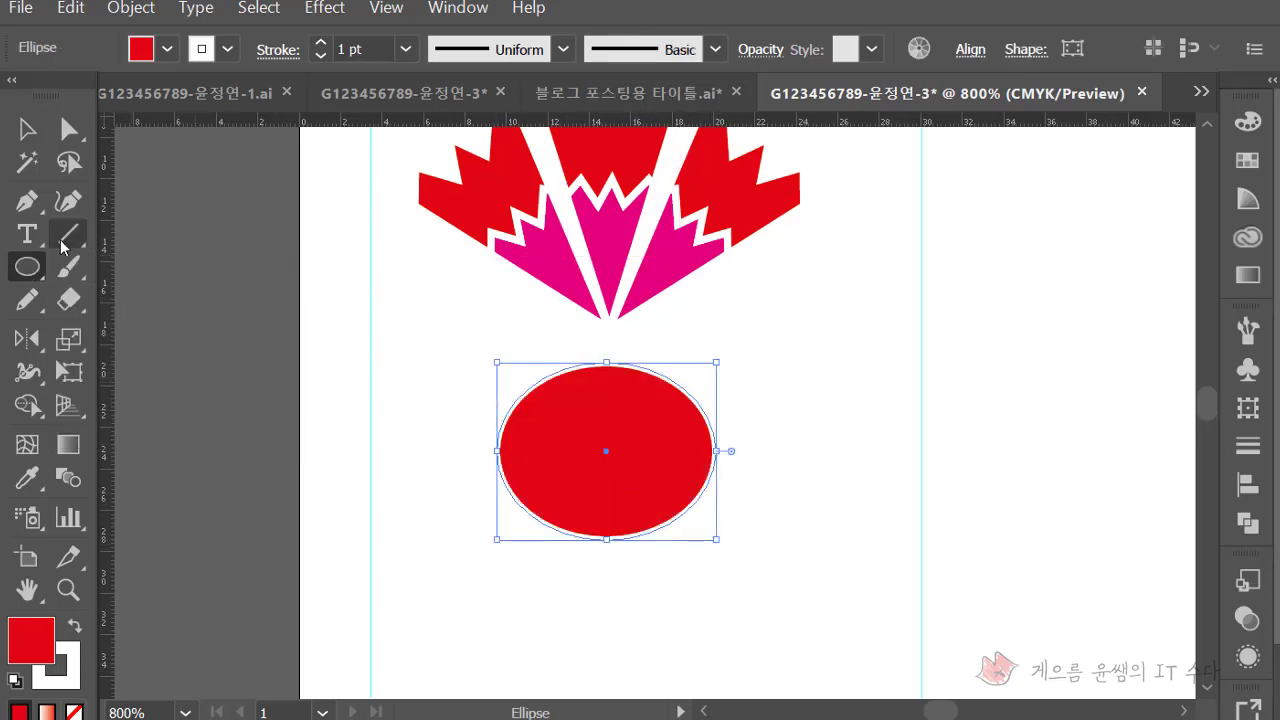
click(27, 129)
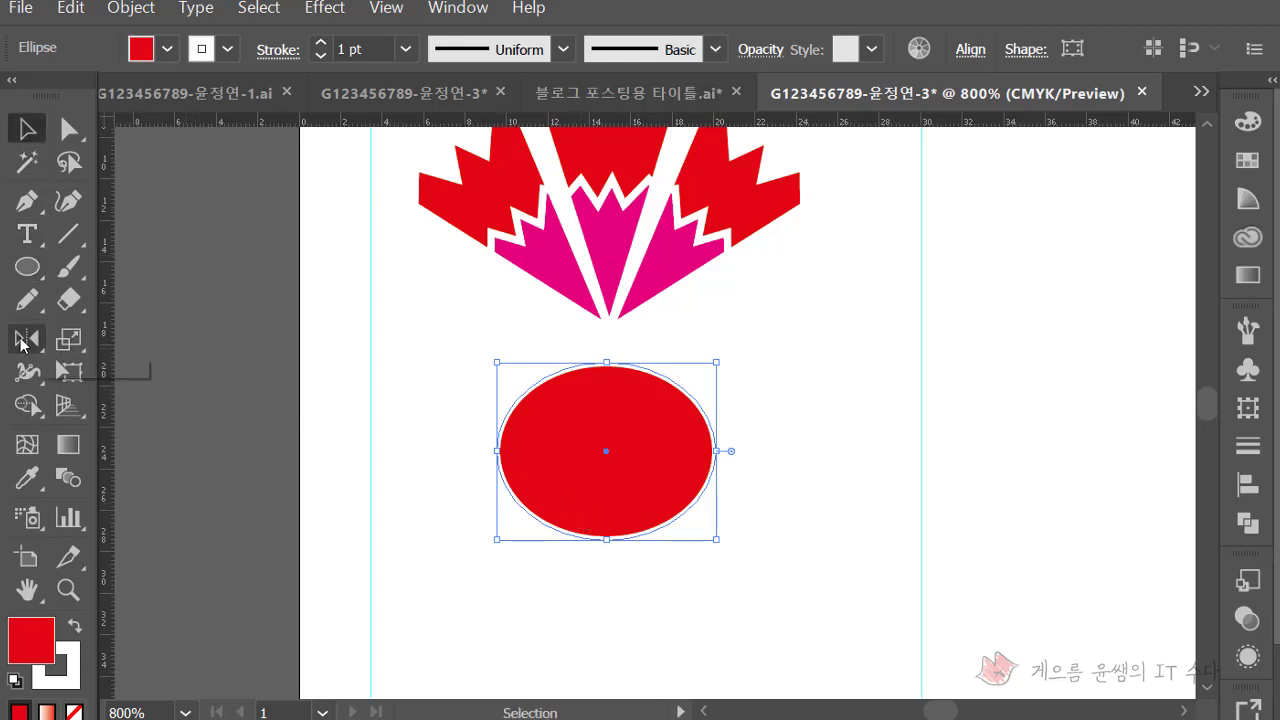
drag(68, 129, 130, 163)
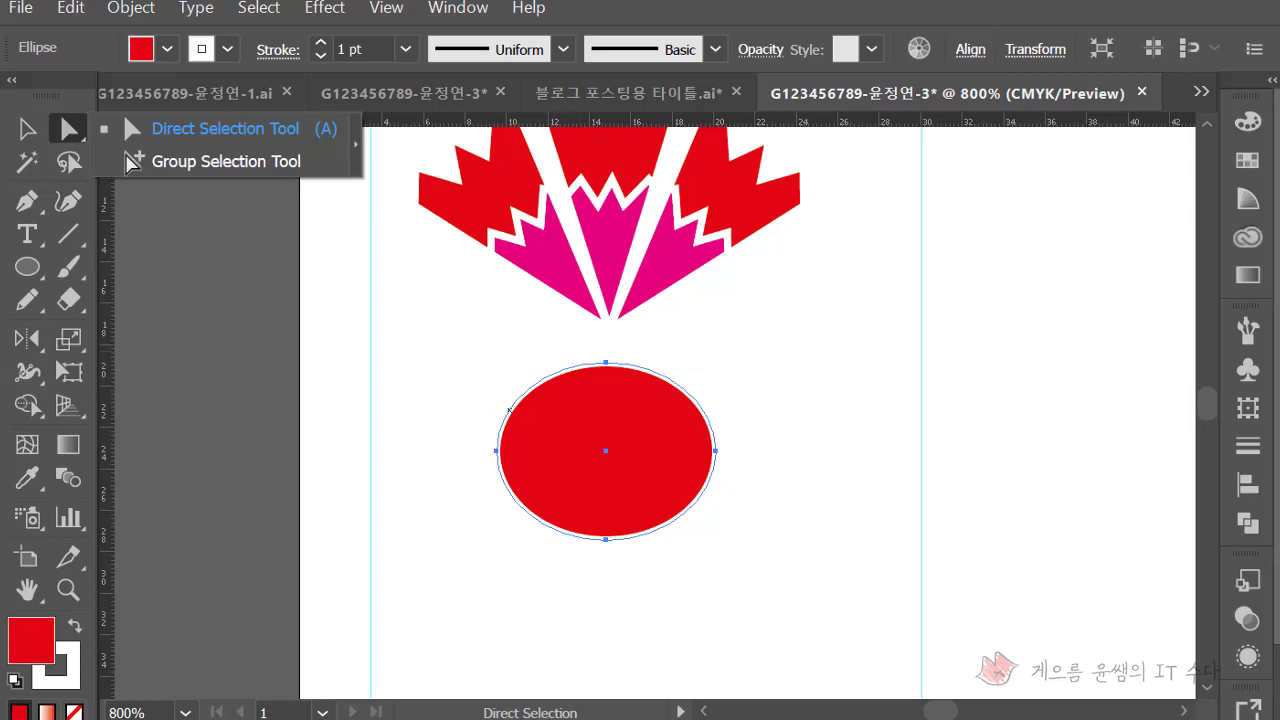
click(66, 128)
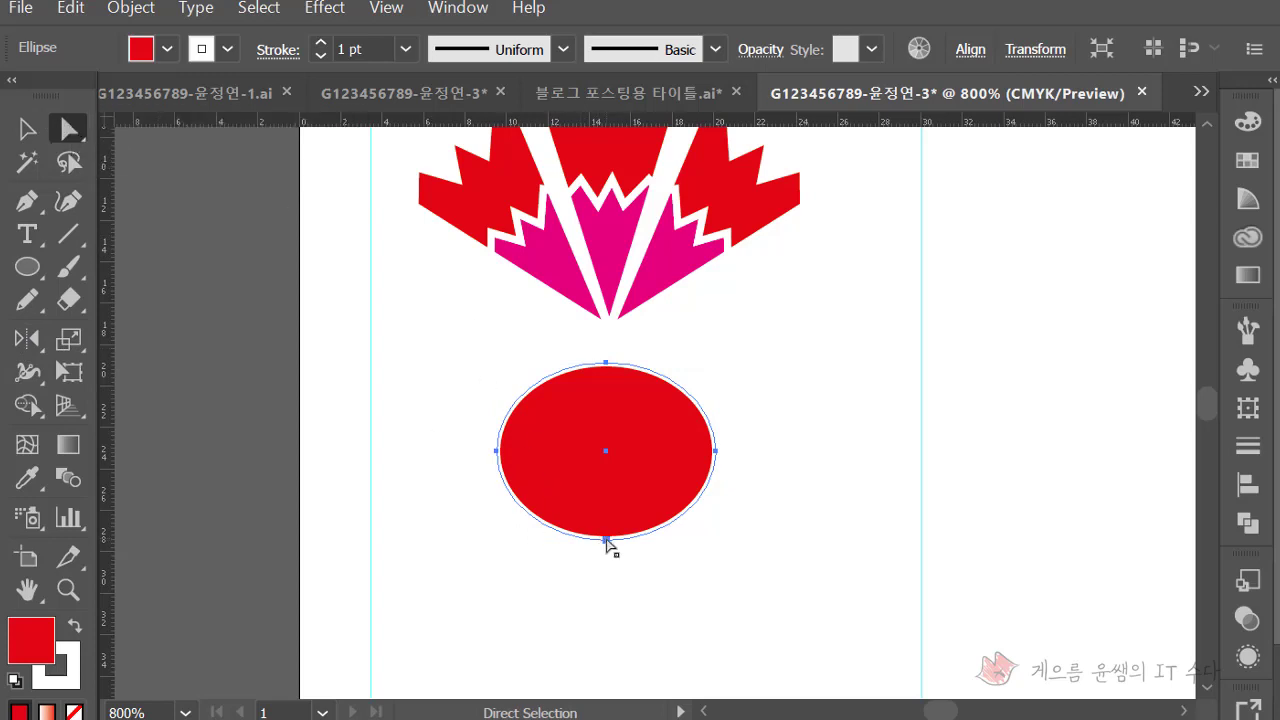
drag(606, 540, 604, 566)
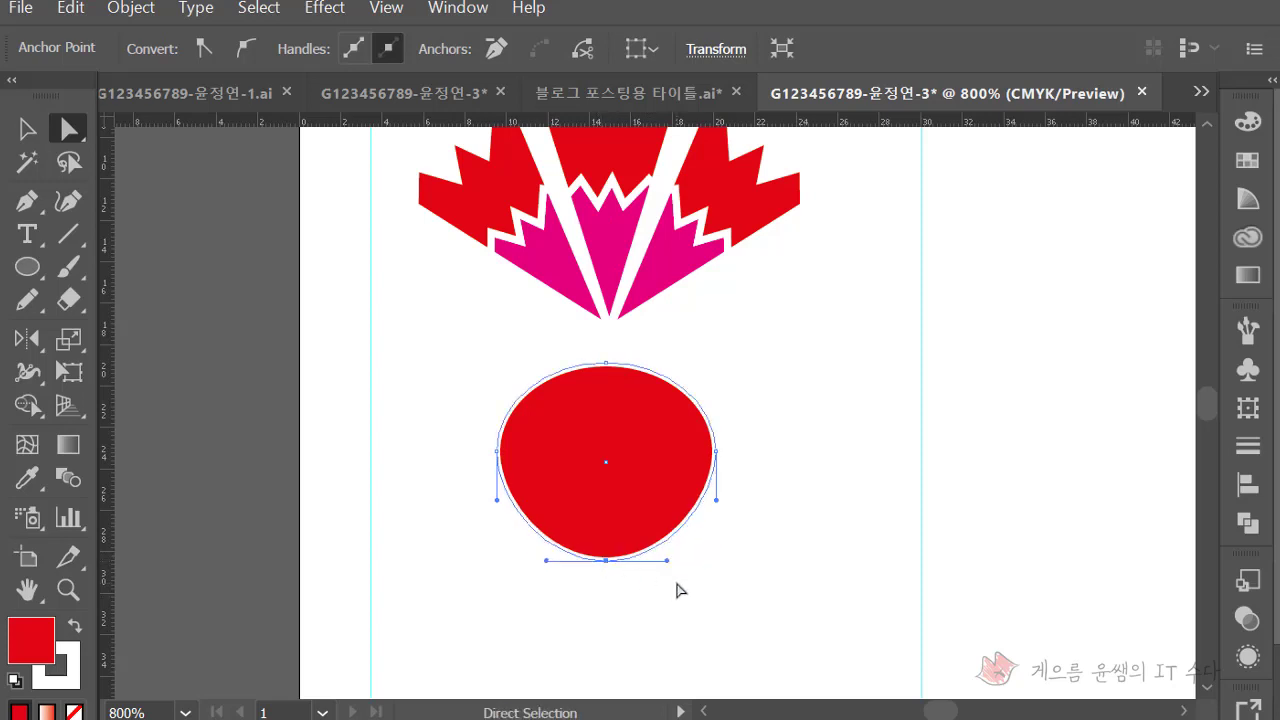
click(743, 603)
Eyedrop the green from the sample circle onto the reshaped oval
click(535, 501)
scroll(530, 505, up, 2)
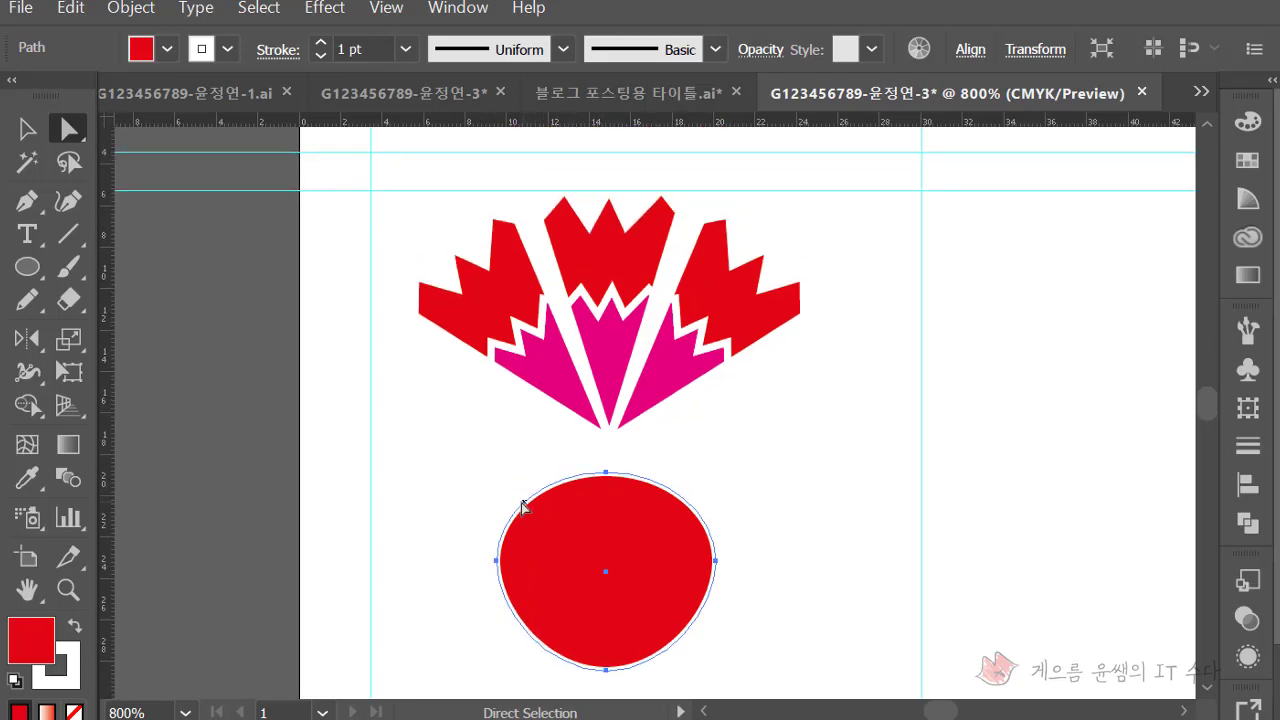
scroll(440, 500, up, 5)
click(27, 478)
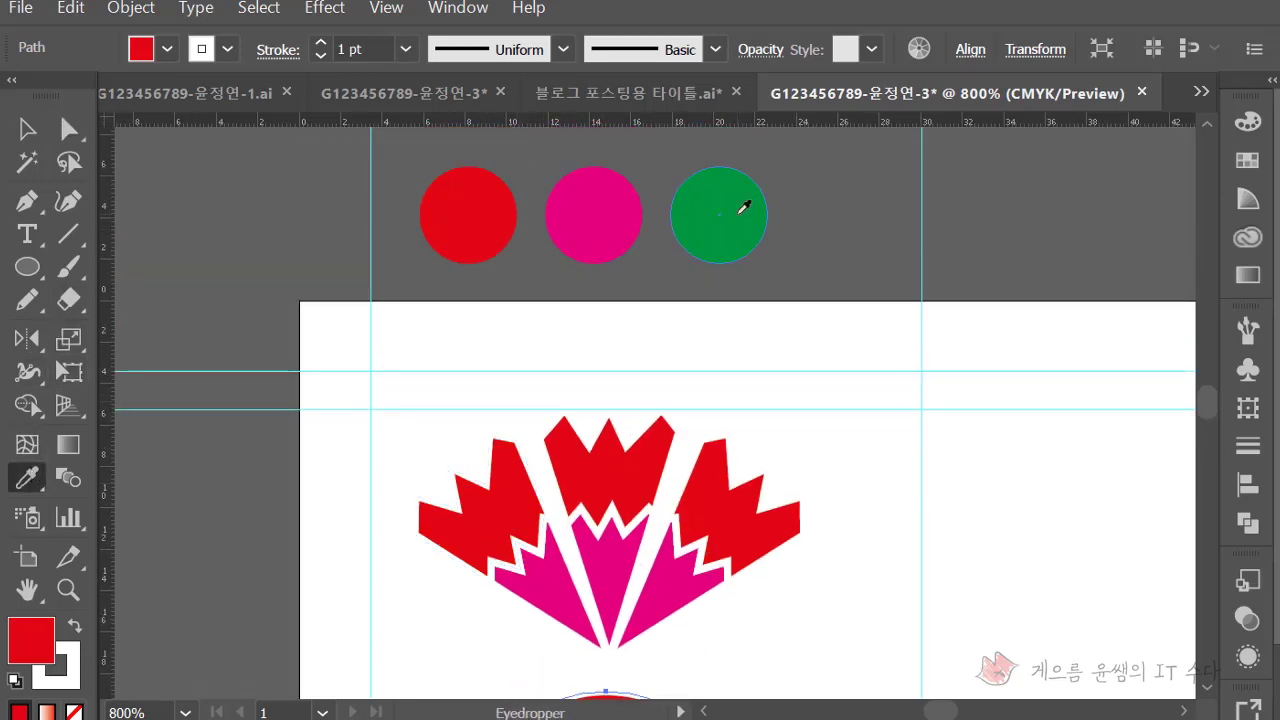
click(743, 206)
scroll(680, 380, down, 2)
scroll(680, 376, down, 4)
Give the green calyx a white stroke, then move and shrink it under the petals
click(27, 128)
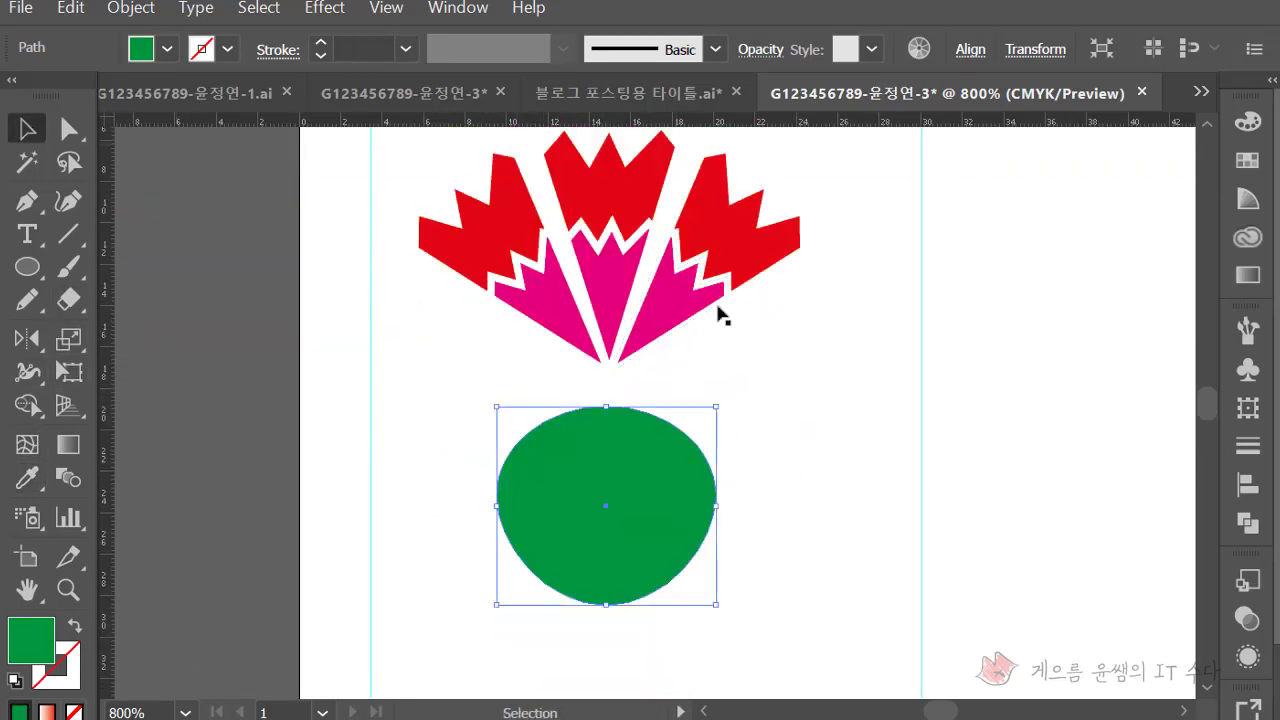
click(720, 314)
drag(617, 517, 629, 418)
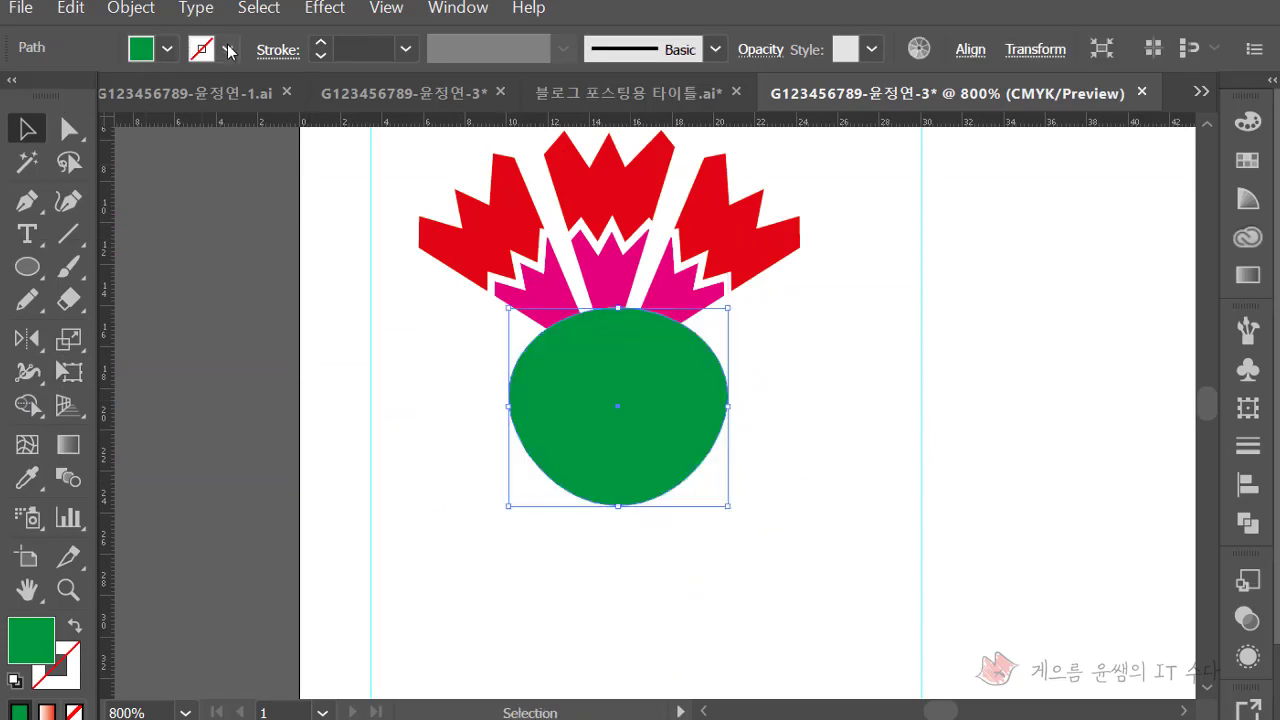
click(228, 48)
click(44, 100)
click(900, 373)
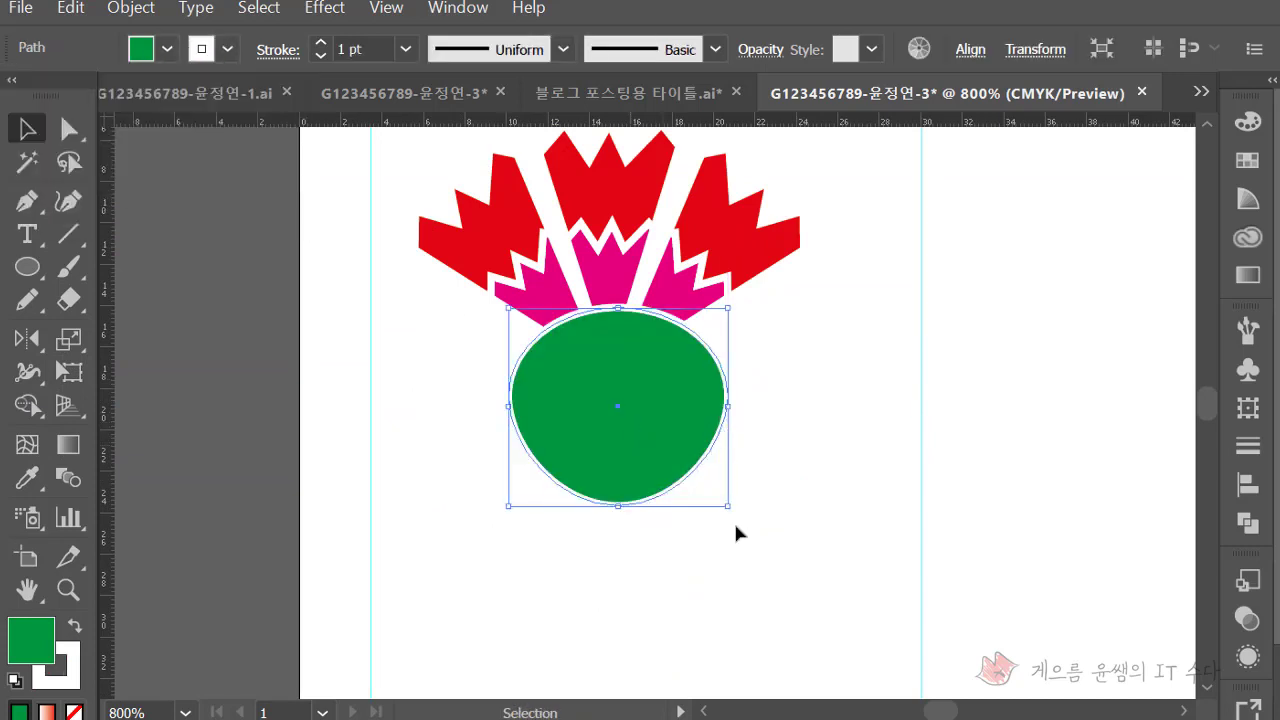
drag(728, 506, 713, 491)
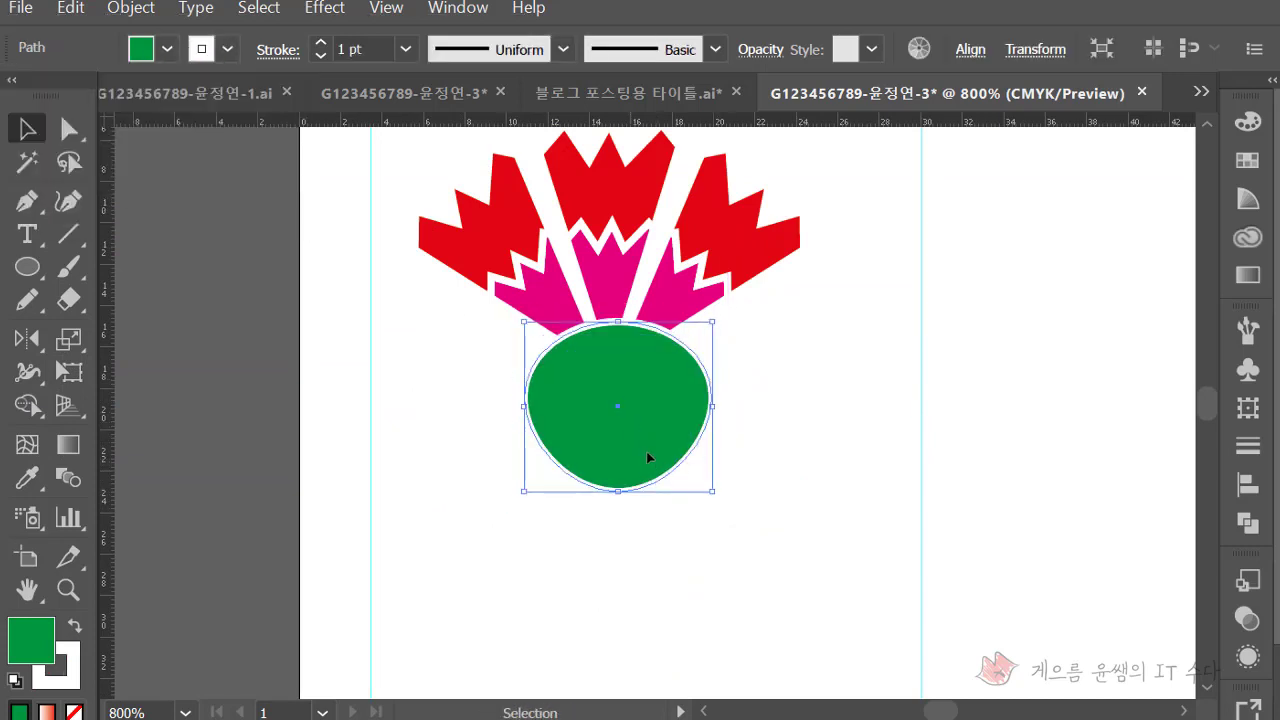
key(Up)
key(Up)
drag(530, 486, 599, 376)
click(718, 425)
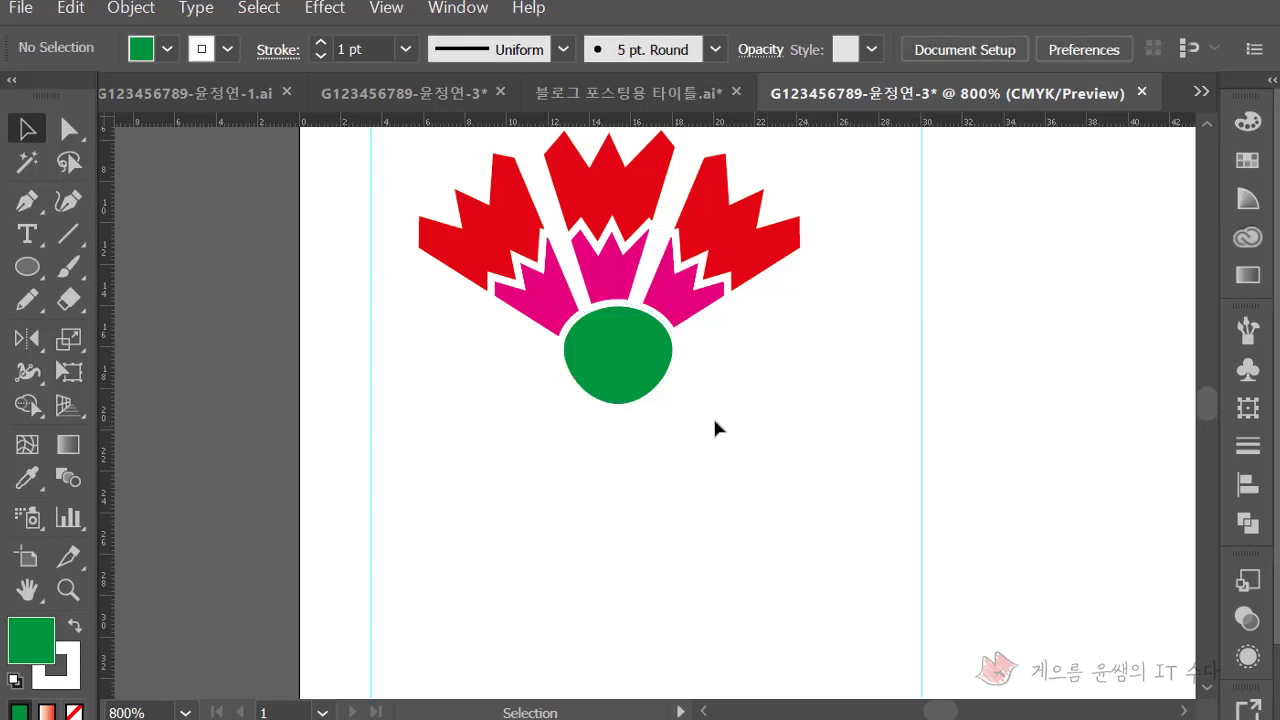
click(608, 374)
click(752, 430)
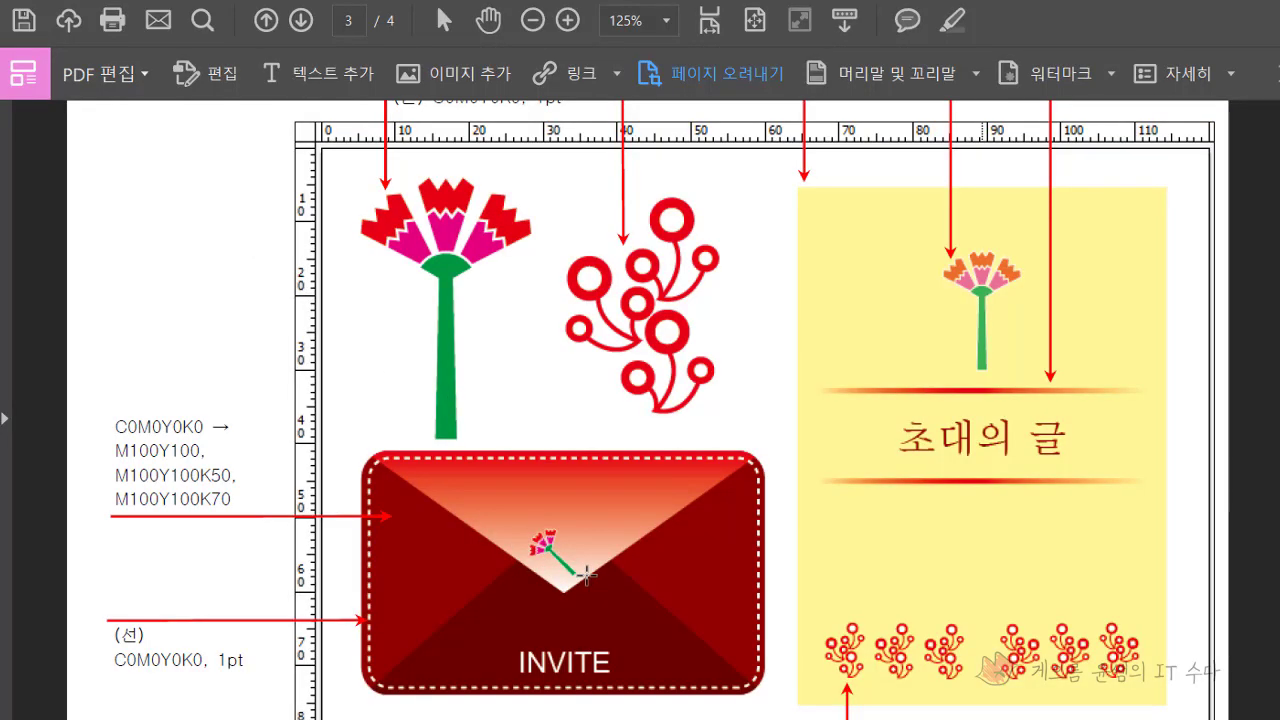
click(567, 20)
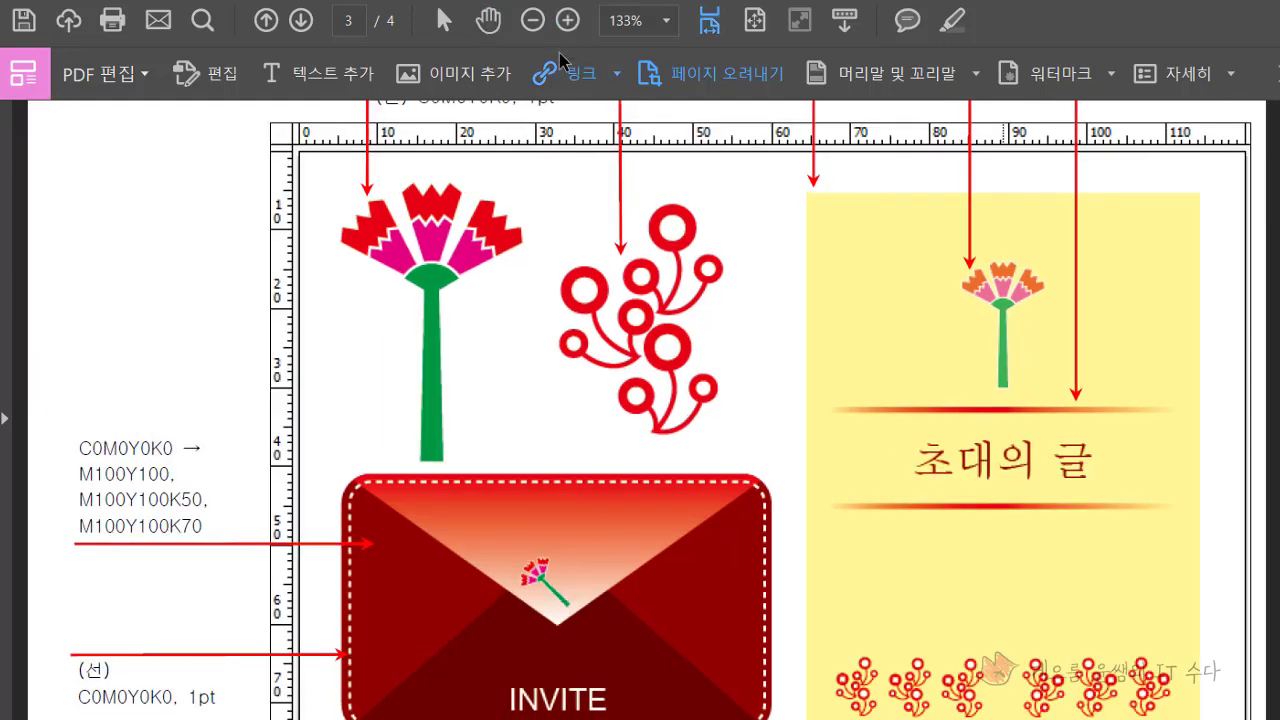
scroll(751, 625, up, 3)
scroll(751, 625, down, 3)
scroll(935, 612, down, 3)
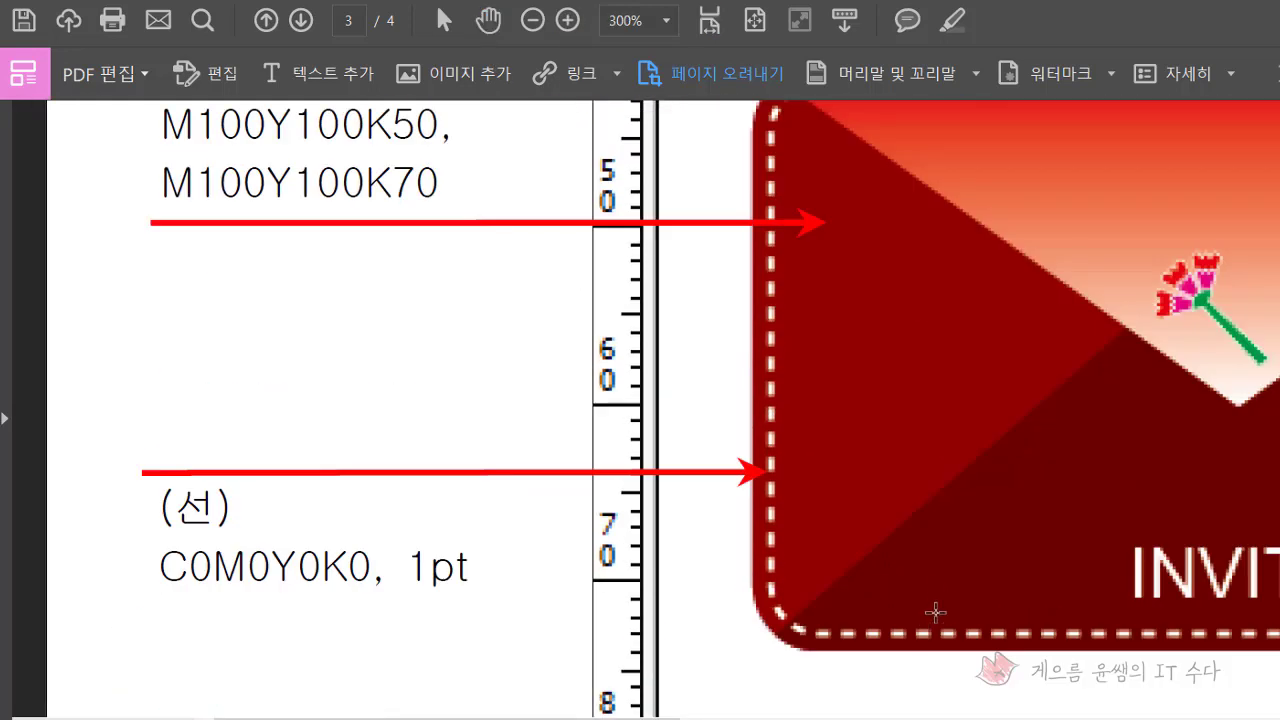
scroll(949, 575, right, 5)
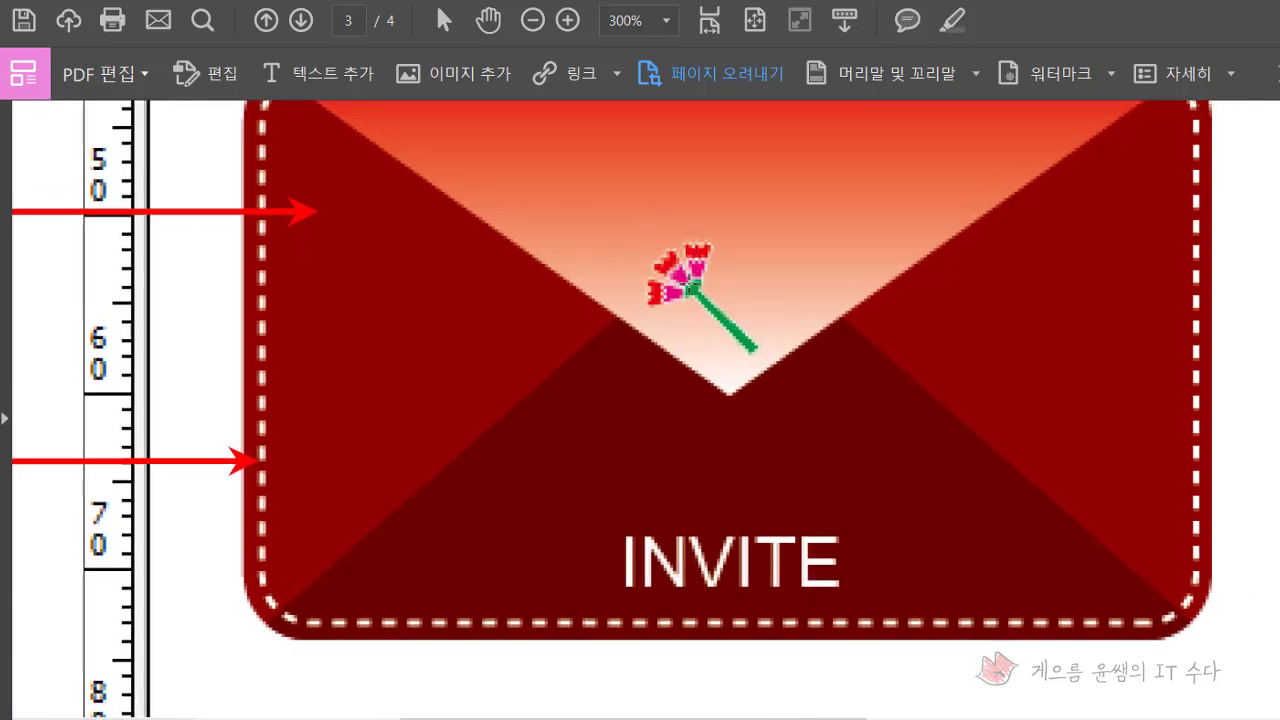
click(533, 20)
scroll(709, 307, up, 4)
scroll(708, 300, up, 5)
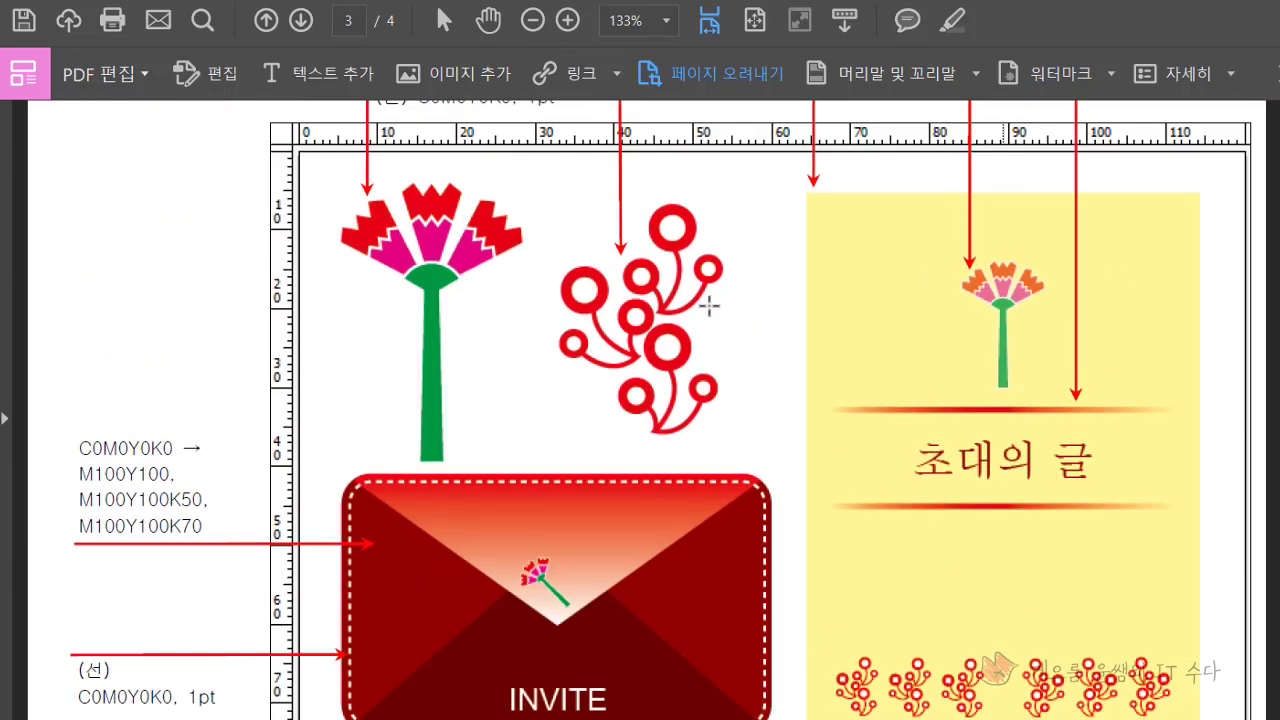
scroll(735, 294, down, 1)
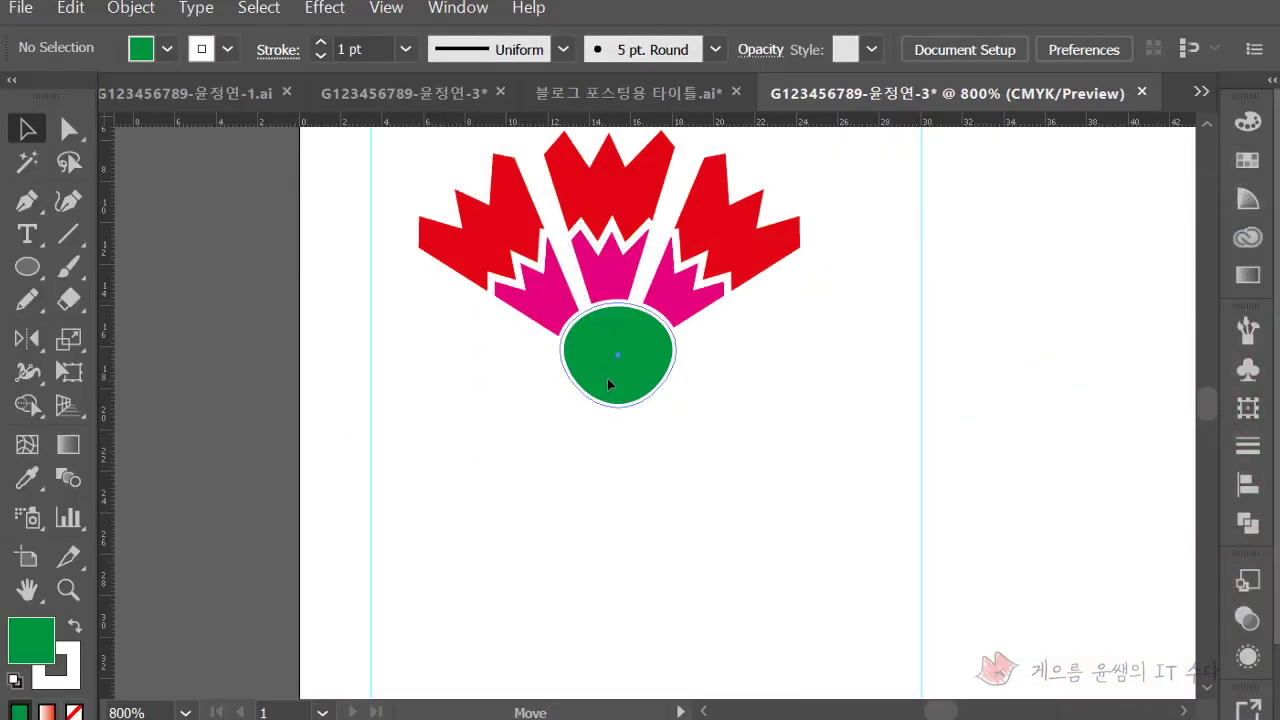
Select all the flower artwork and align it to horizontal centre
click(508, 266)
shift+click(545, 255)
shift+click(620, 230)
shift+click(743, 251)
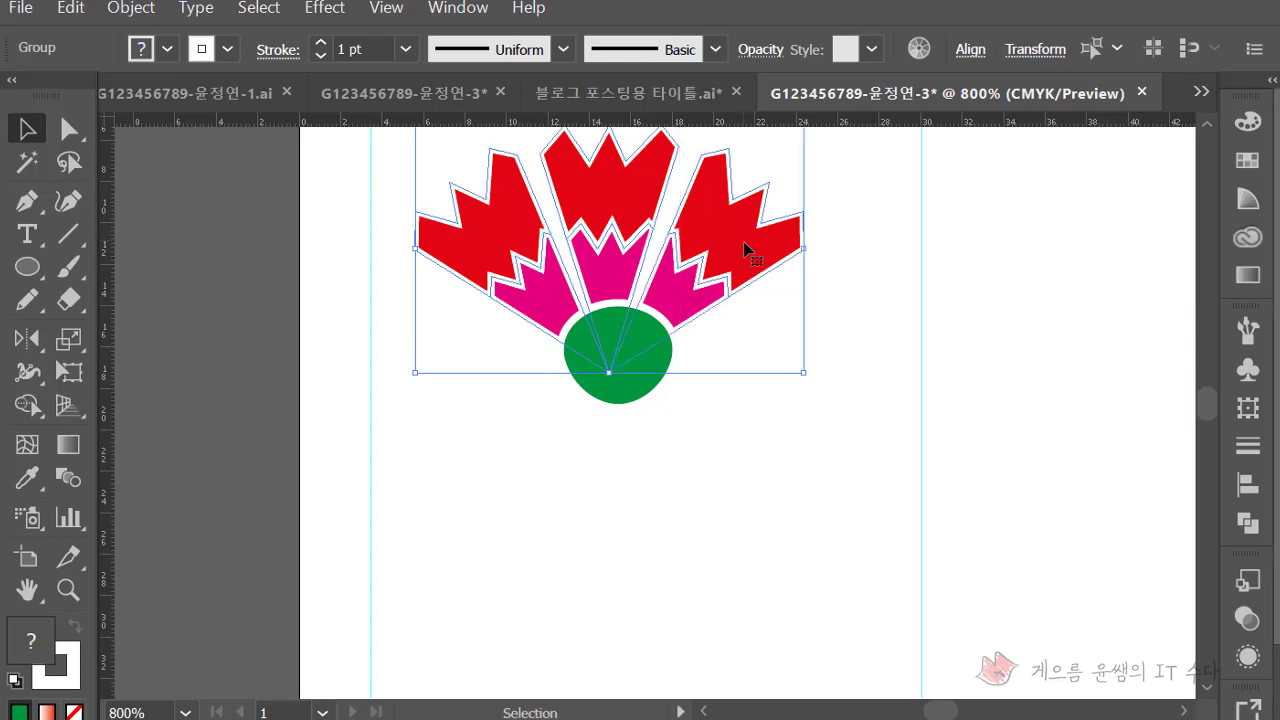
right_click(744, 245)
click(724, 409)
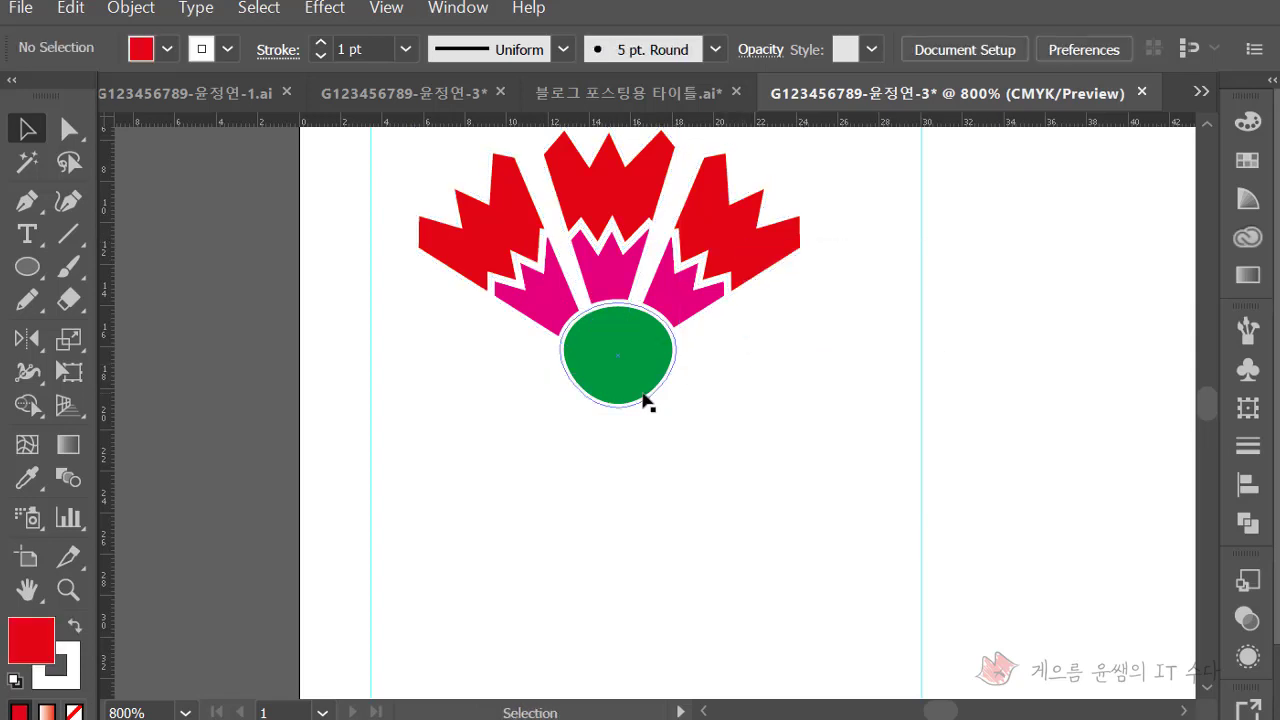
click(646, 349)
key(ctrl+a)
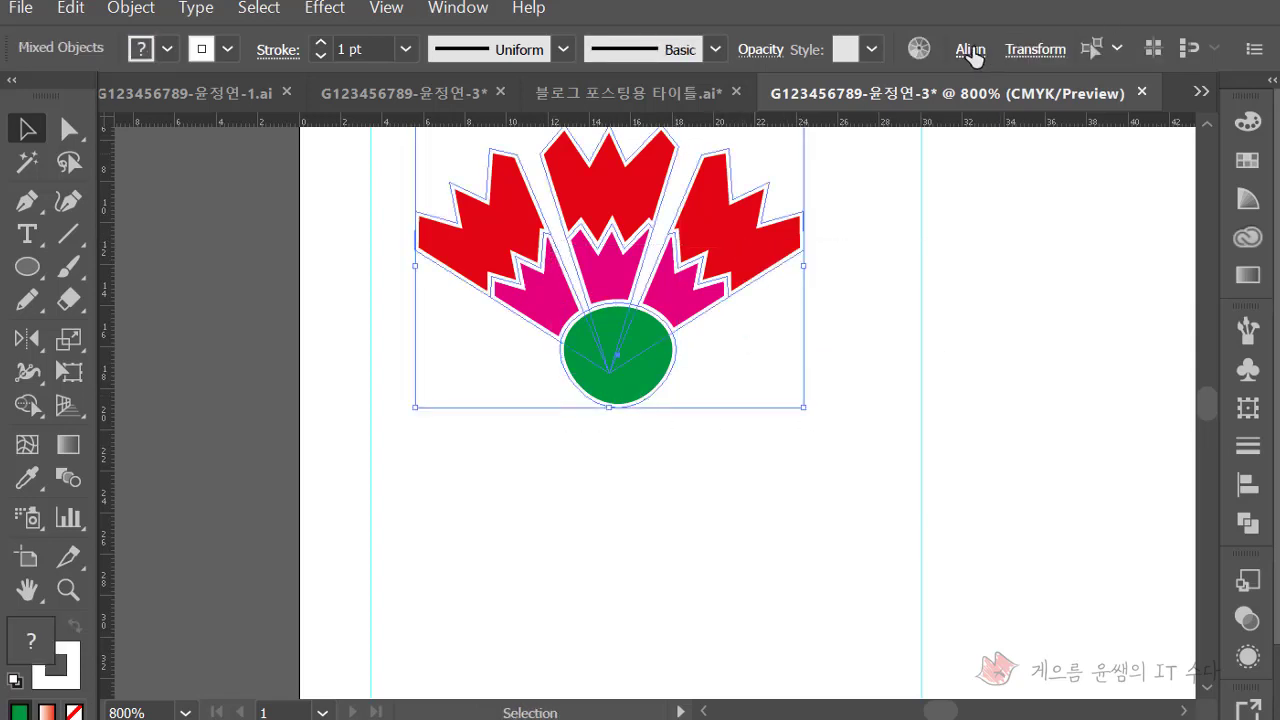
click(970, 49)
click(740, 134)
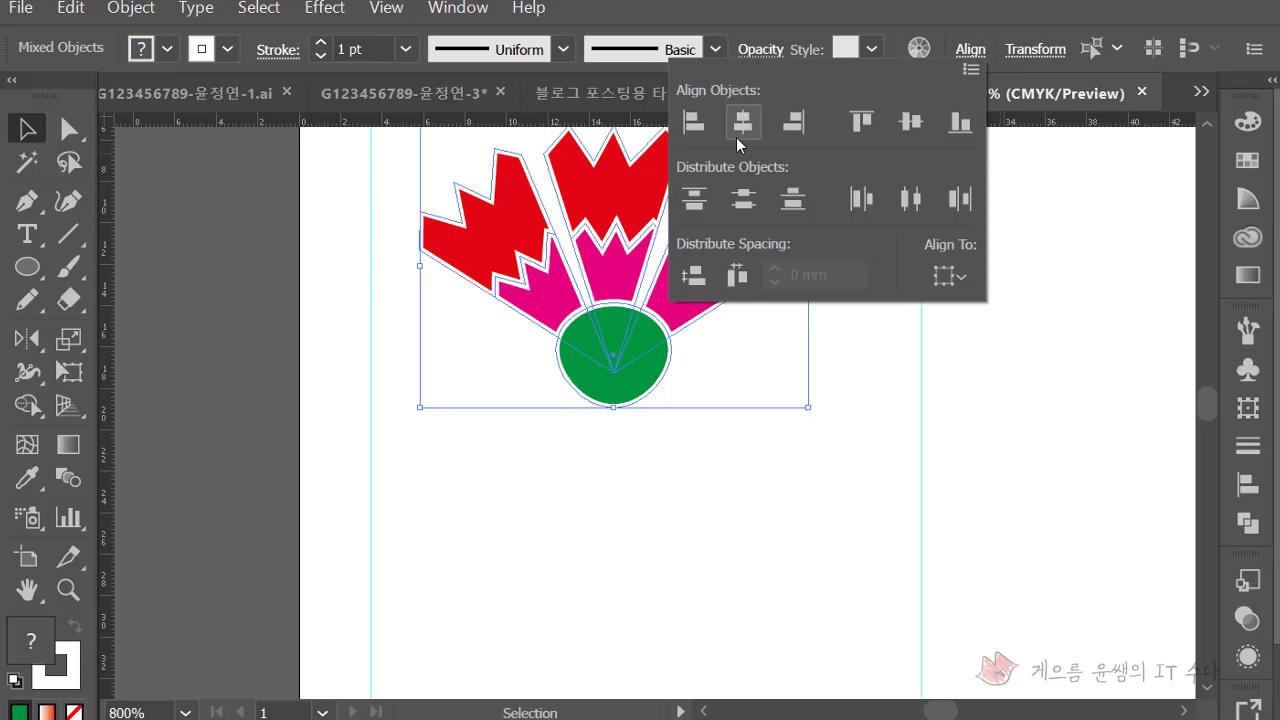
click(806, 415)
Draw a closed four-corner tapered stem with the Pen from the circle's bottom
click(28, 205)
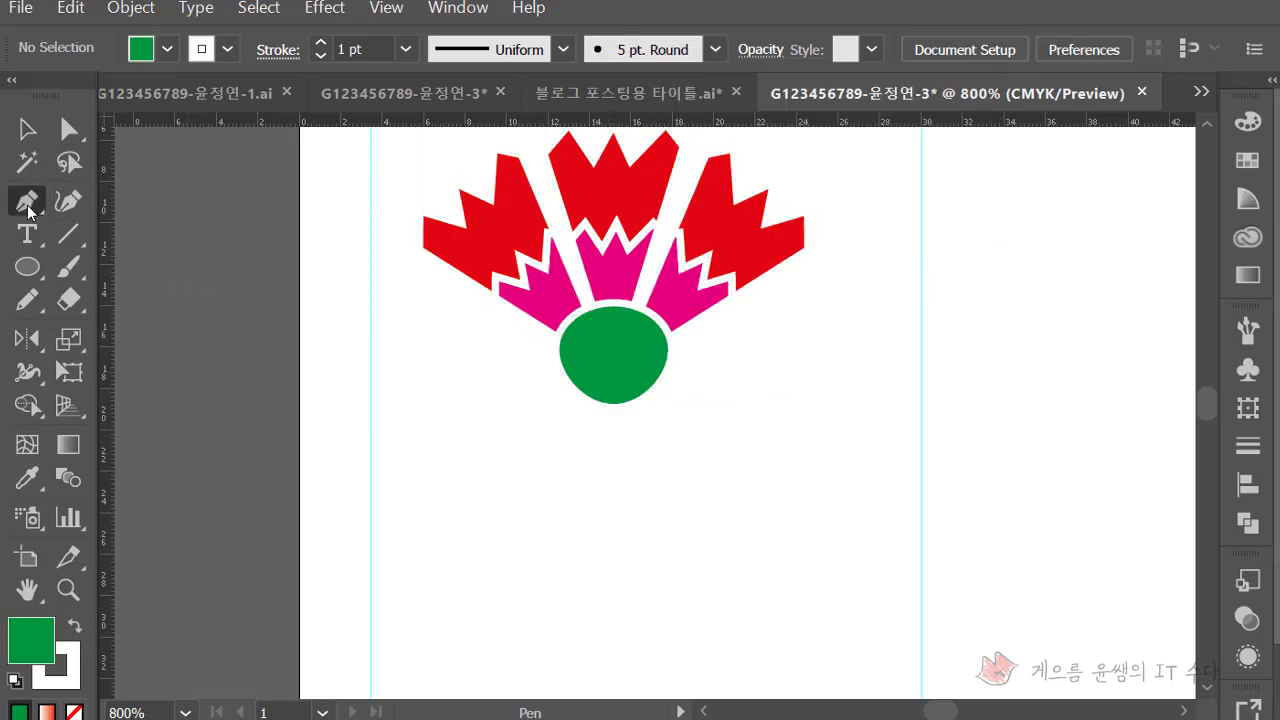
scroll(490, 455, down, 5)
scroll(603, 358, down, 2)
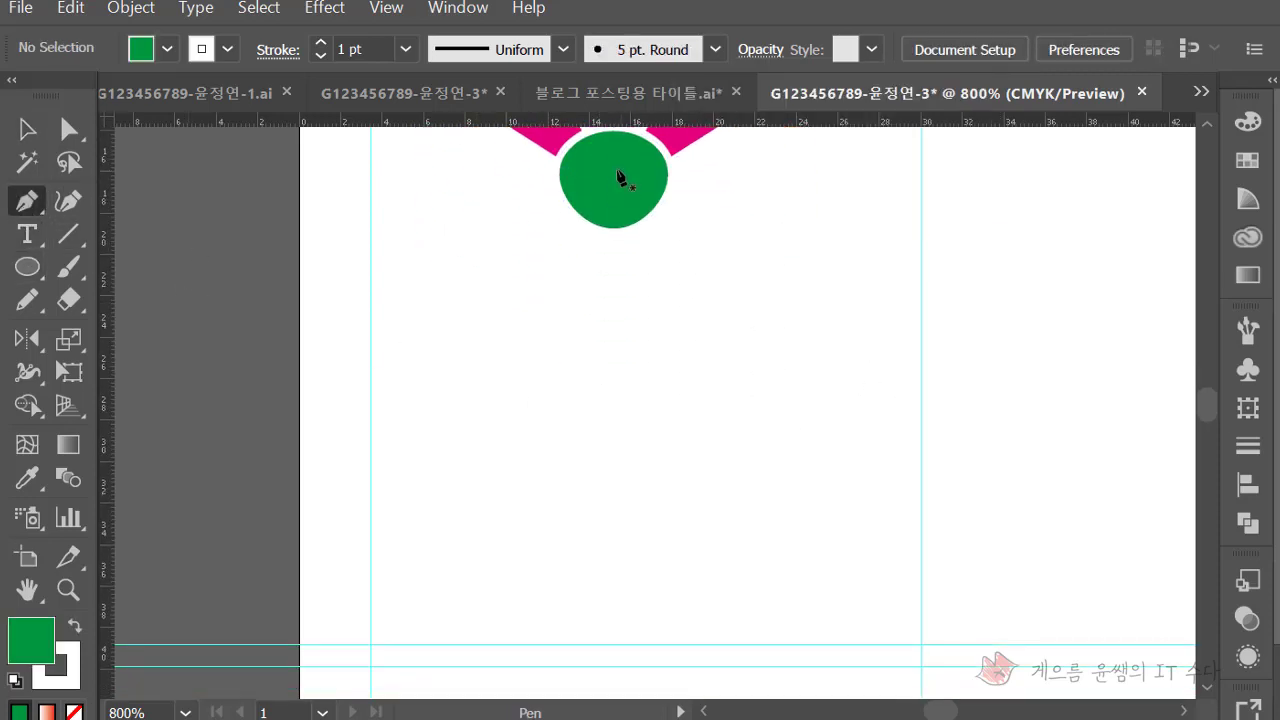
click(594, 212)
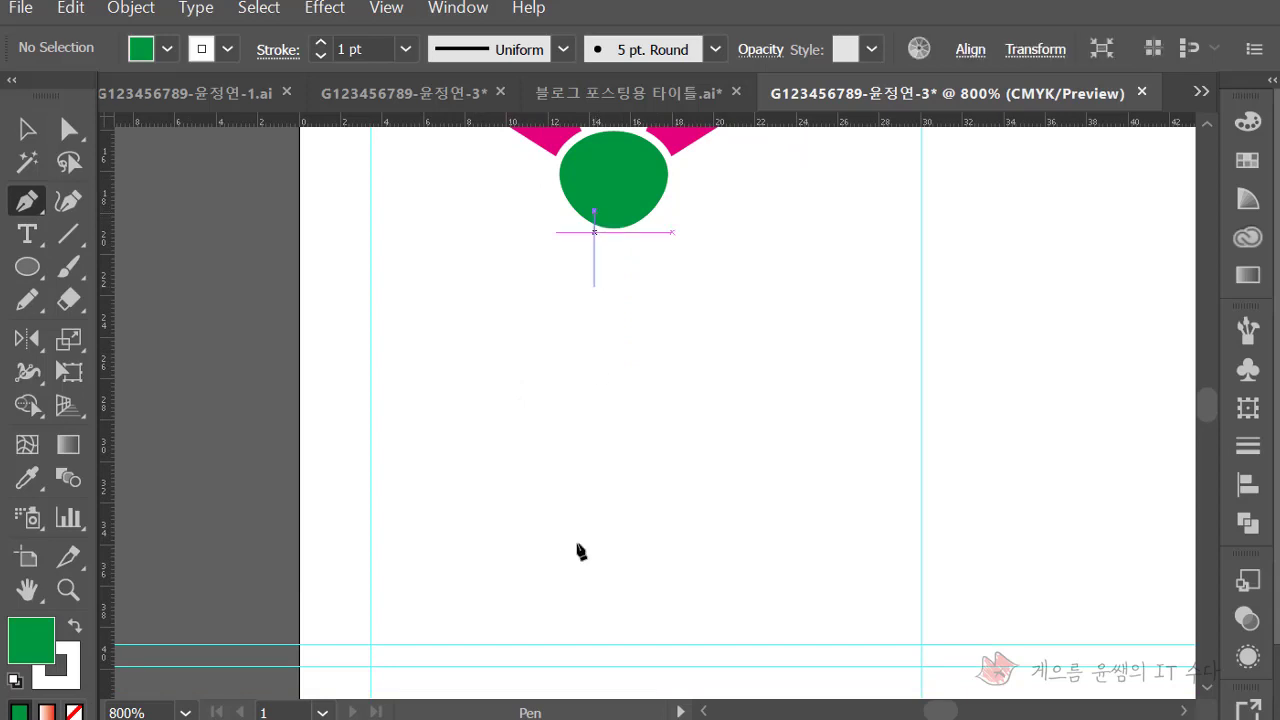
click(572, 629)
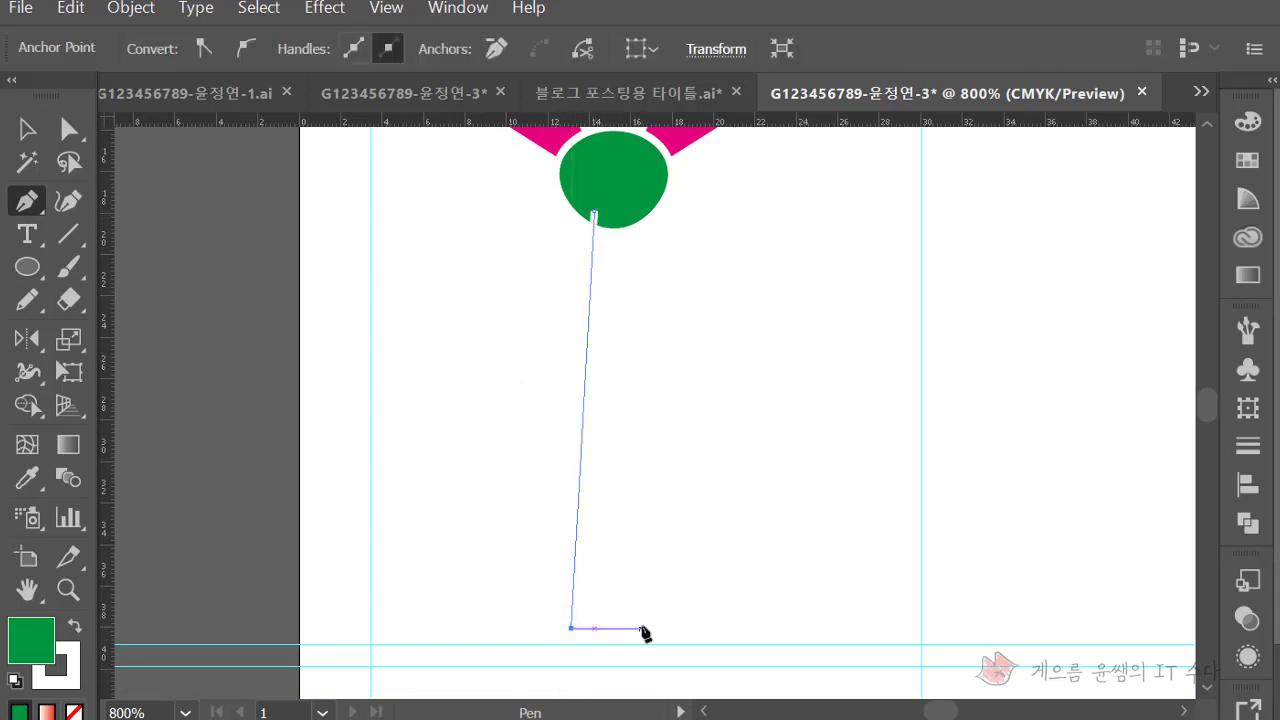
click(644, 628)
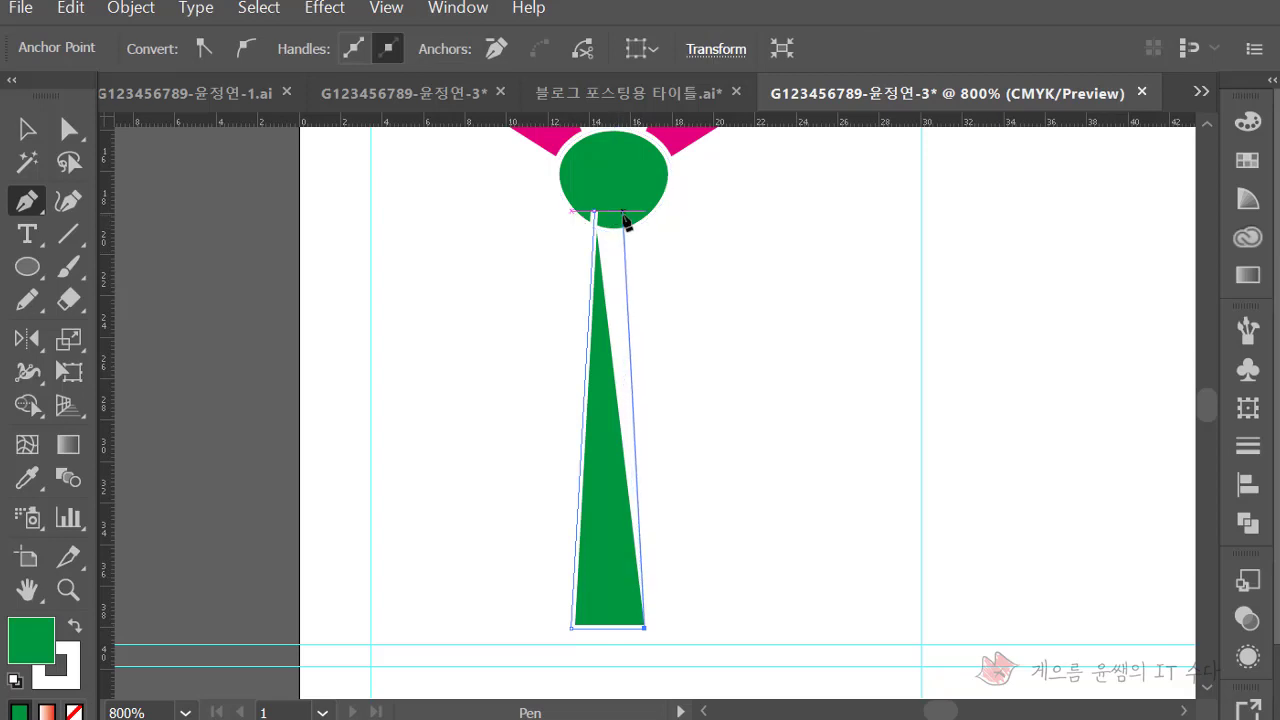
click(624, 213)
click(594, 212)
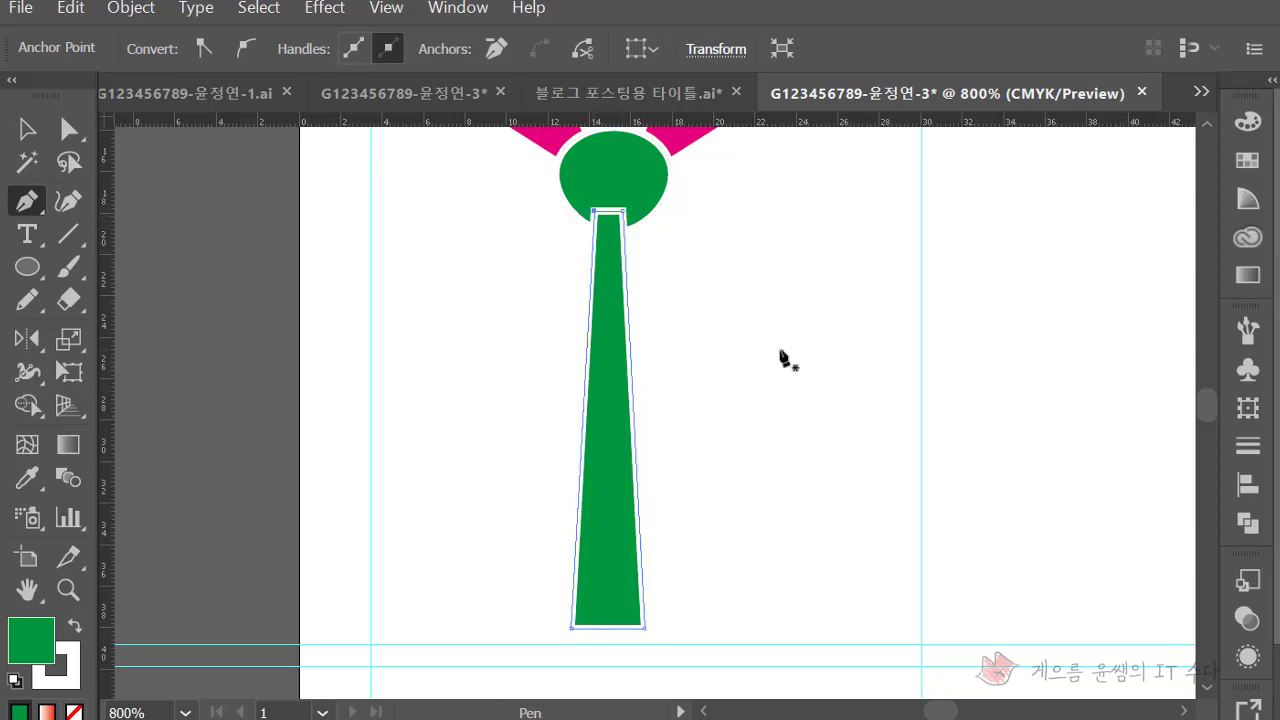
click(28, 132)
Align the flower and stem to horizontal centre
drag(686, 246, 520, 130)
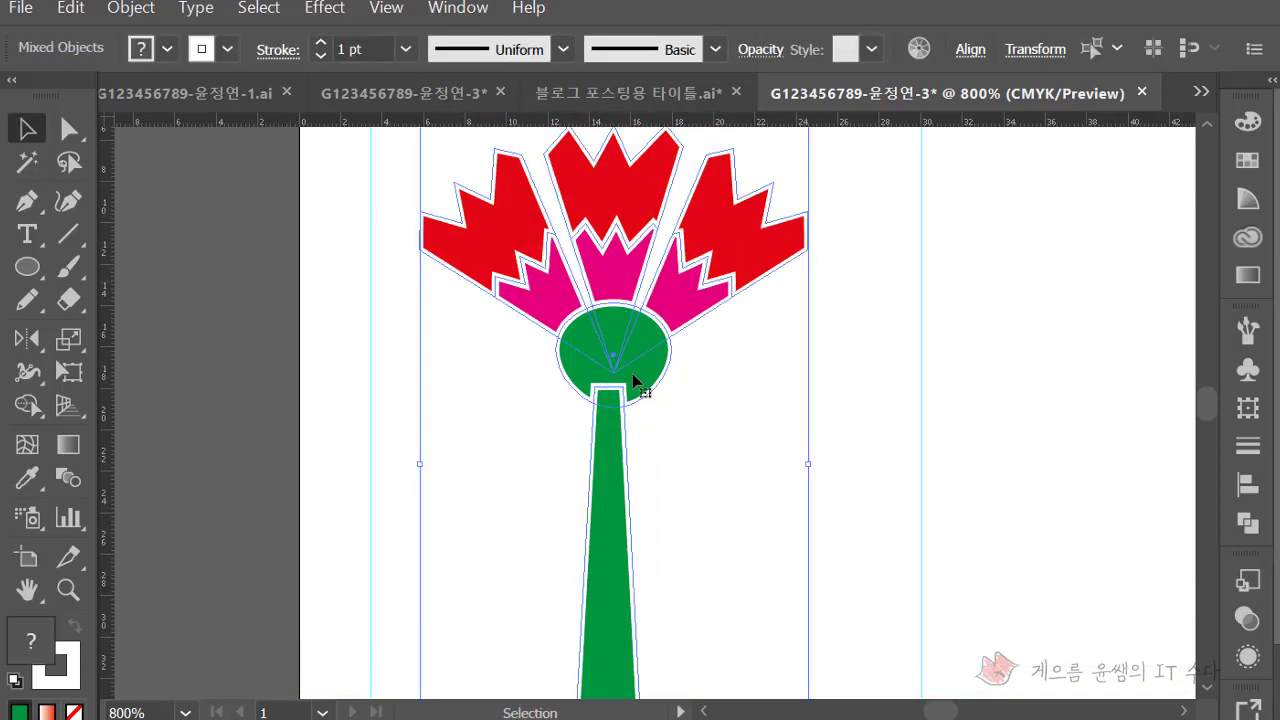
click(970, 50)
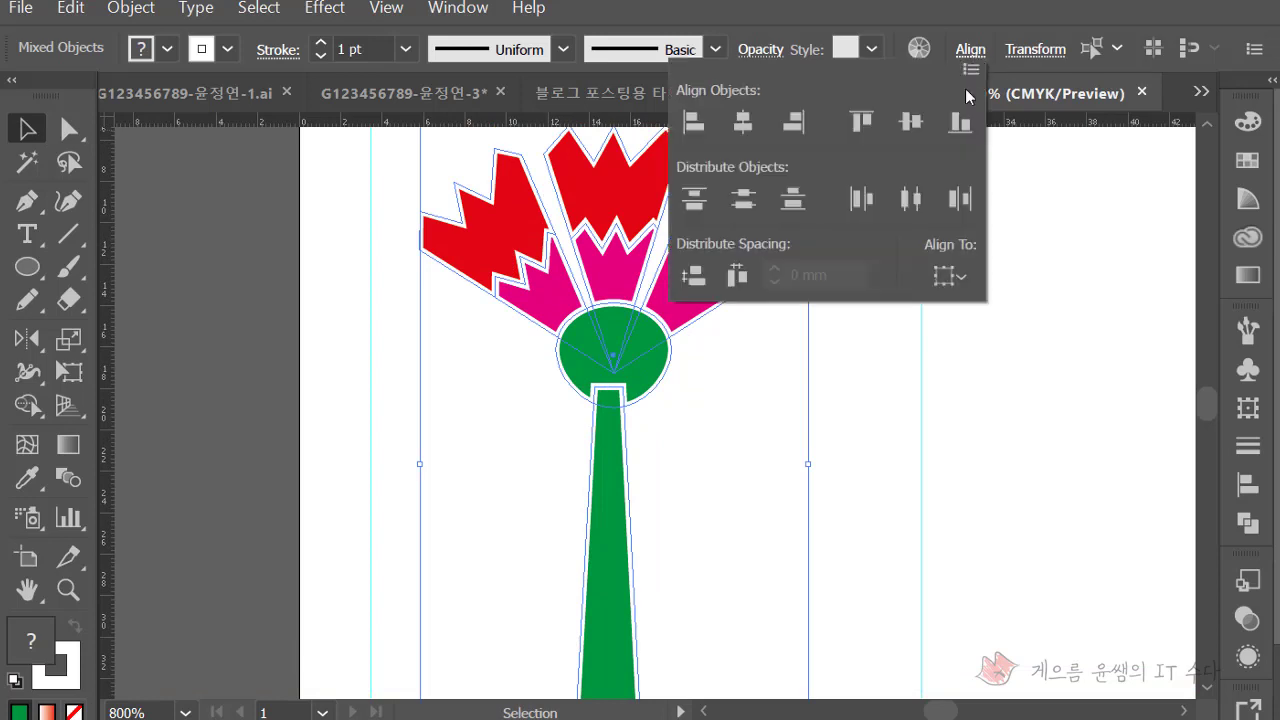
click(740, 122)
scroll(838, 429, down, 1)
Unite the green circle and stem with Pathfinder, then close the Pathfinder panel
click(630, 300)
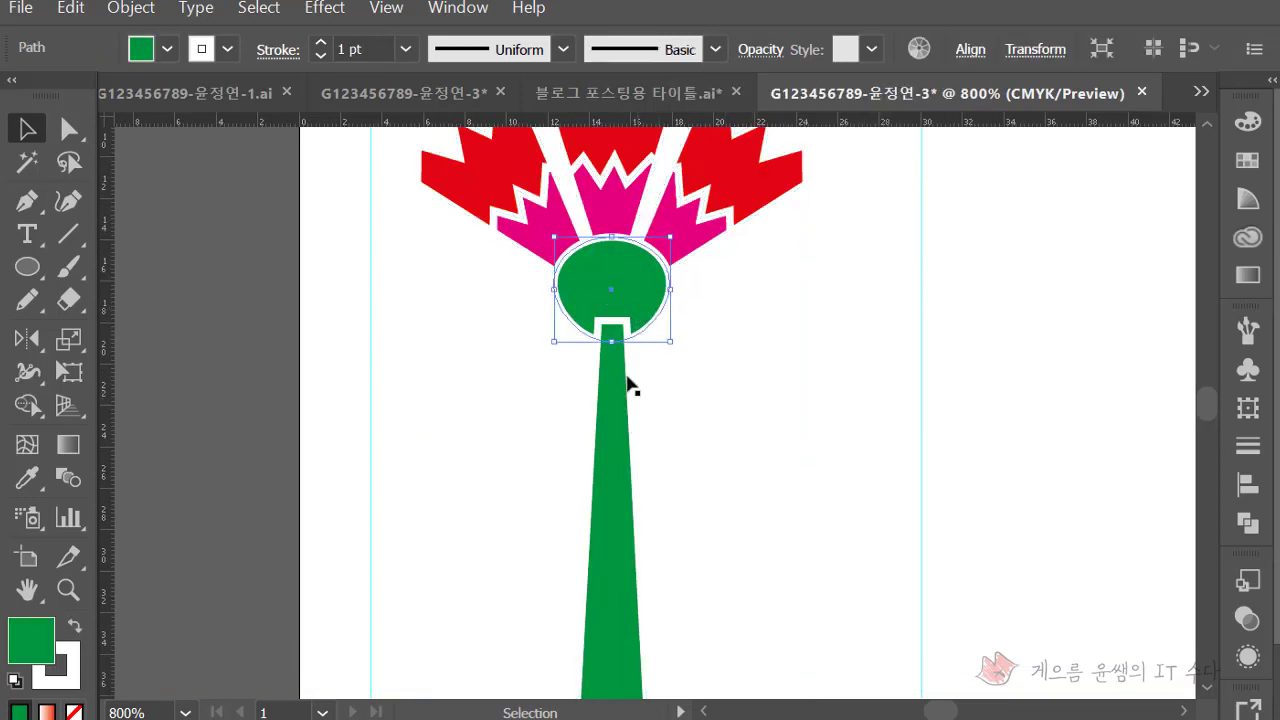
shift+click(618, 400)
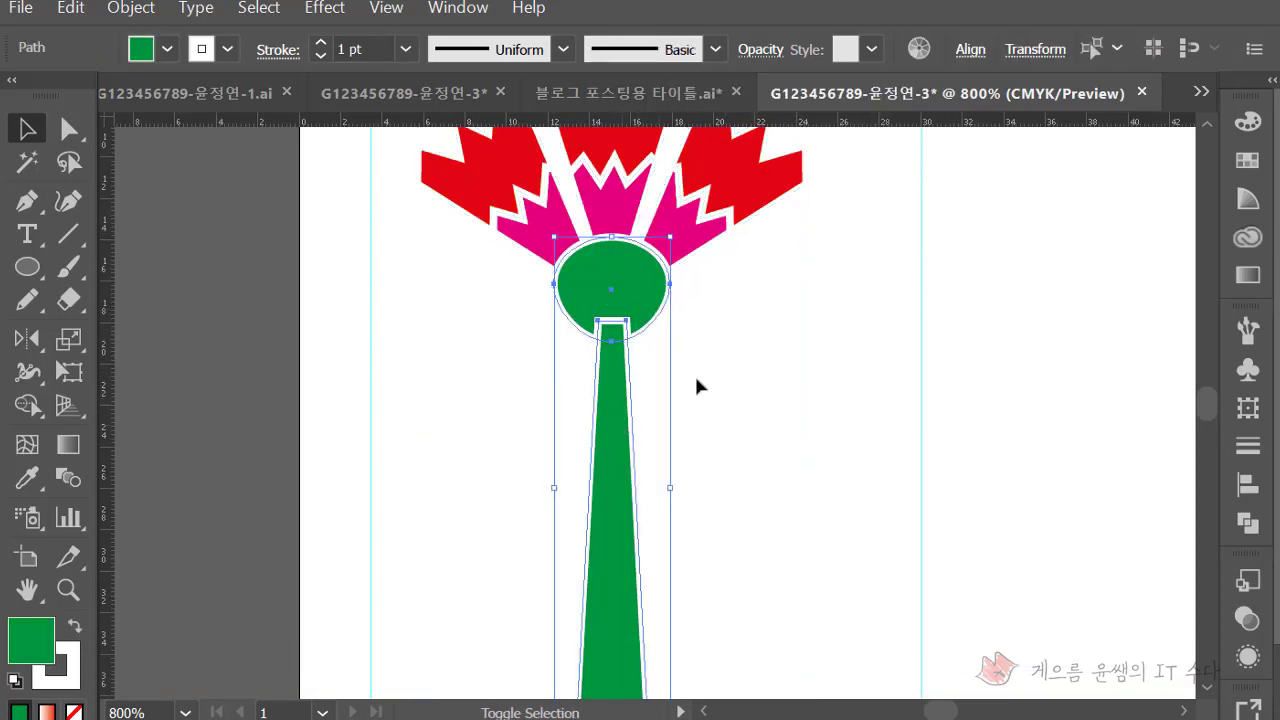
click(1247, 522)
click(928, 387)
click(790, 399)
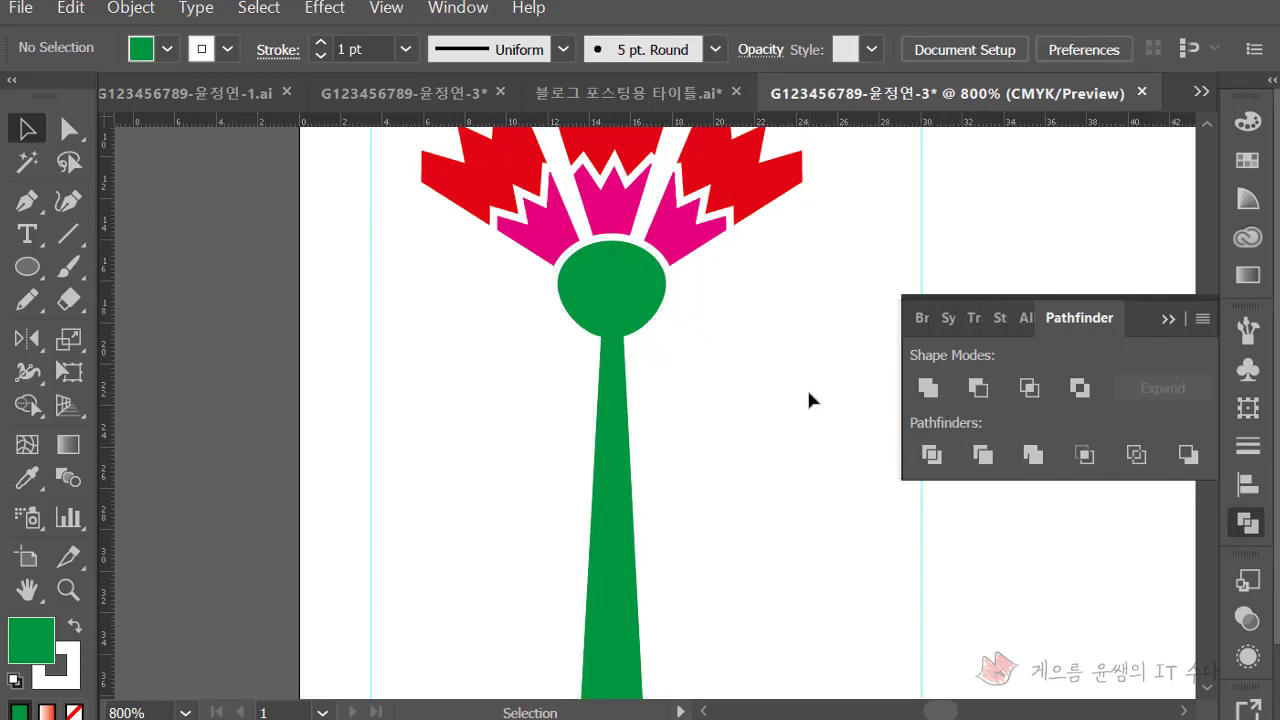
key(ctrl+minus)
key(ctrl+minus)
key(ctrl+minus)
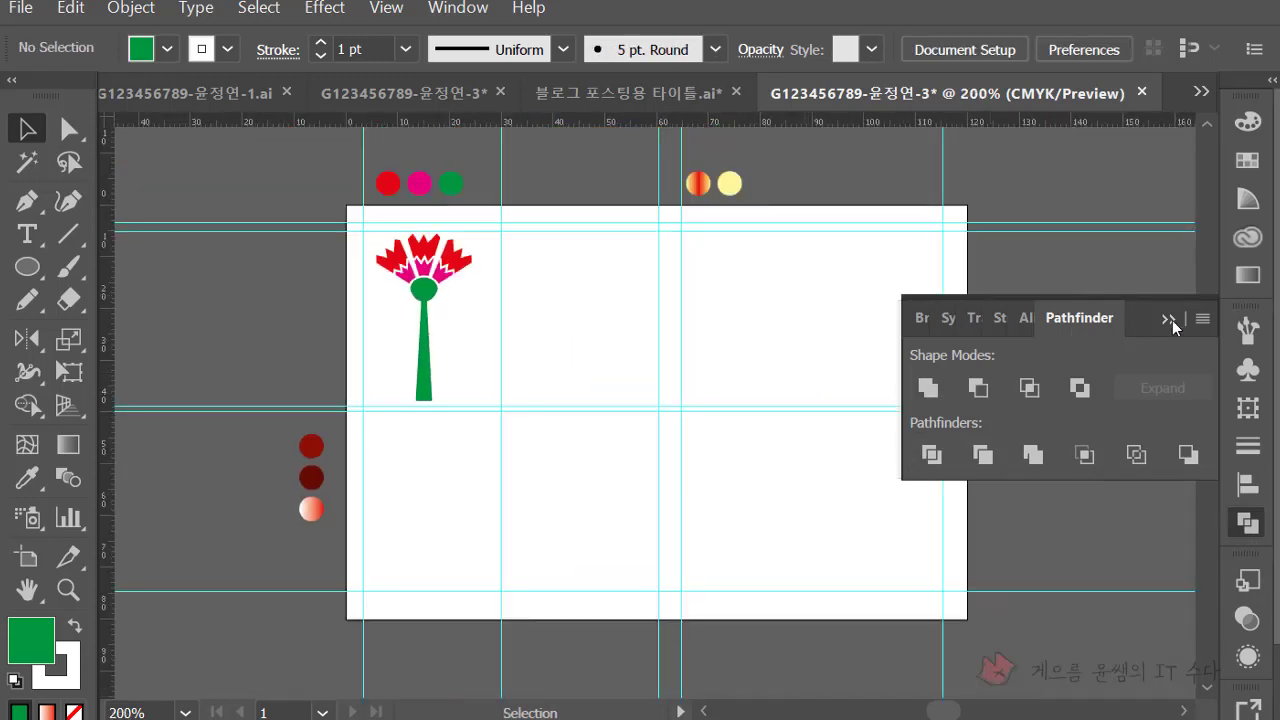
click(1169, 319)
key(ctrl+plus)
key(ctrl+plus)
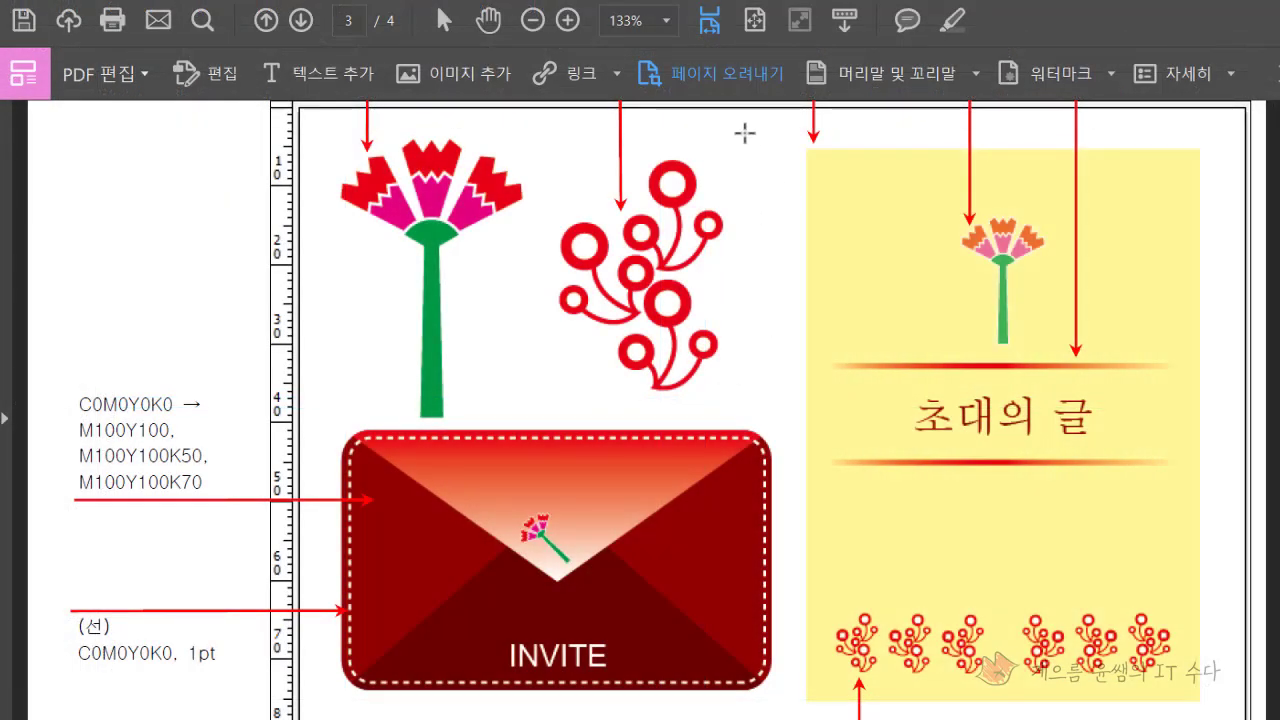
scroll(673, 417, up, 2)
scroll(672, 416, up, 3)
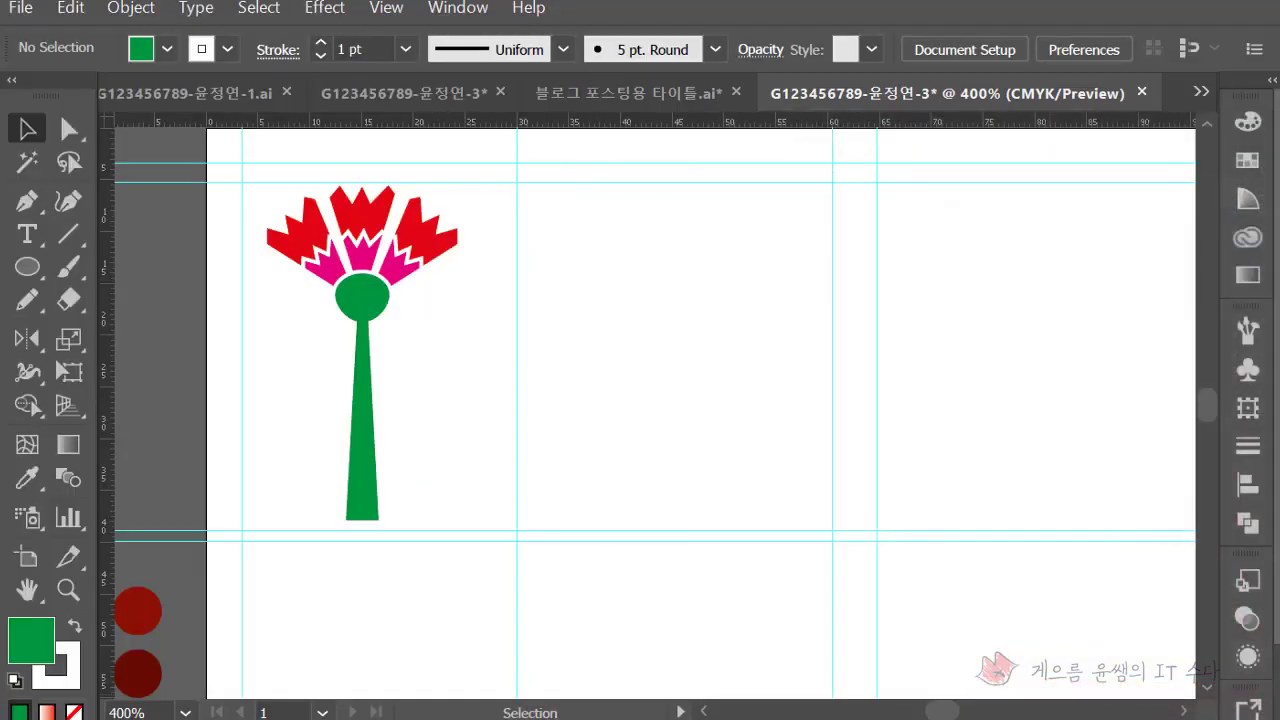
Draw a small circle right of the flower, eyedrop the red swatch, and move it up-right
click(27, 267)
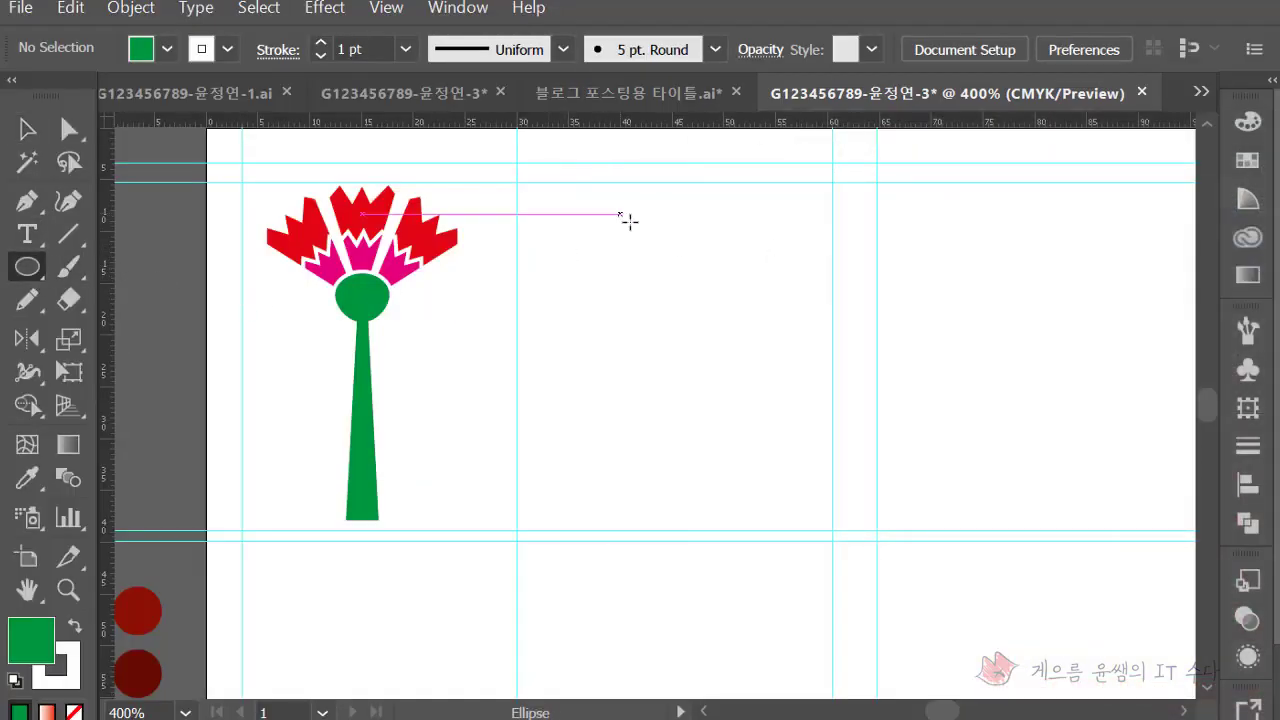
drag(621, 214, 687, 280)
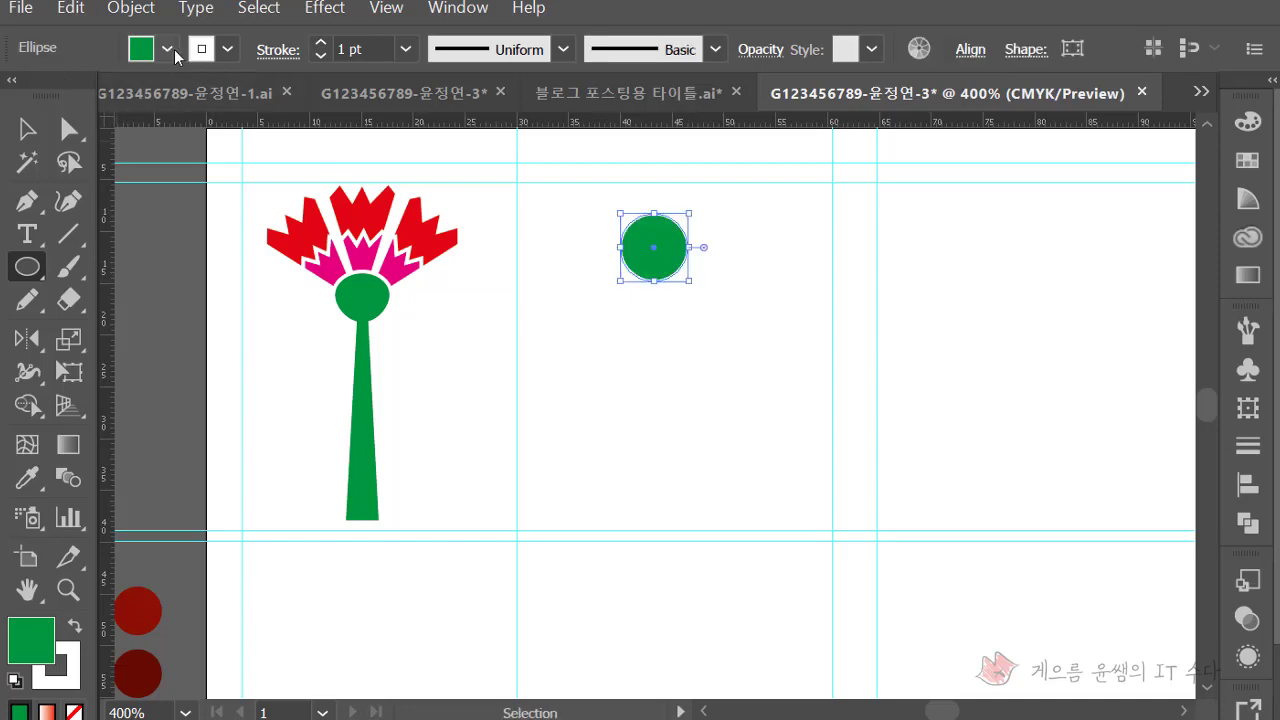
scroll(387, 241, up, 2)
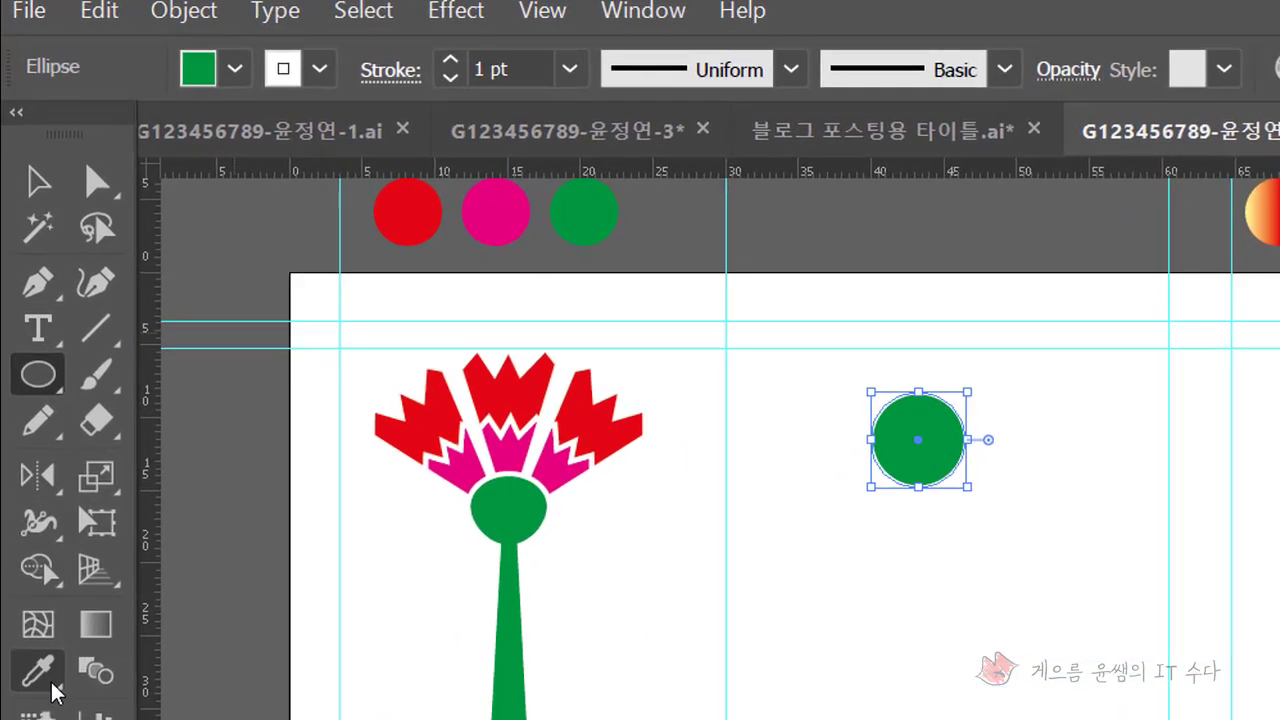
click(27, 479)
click(429, 207)
key(v)
scroll(971, 571, down, 3)
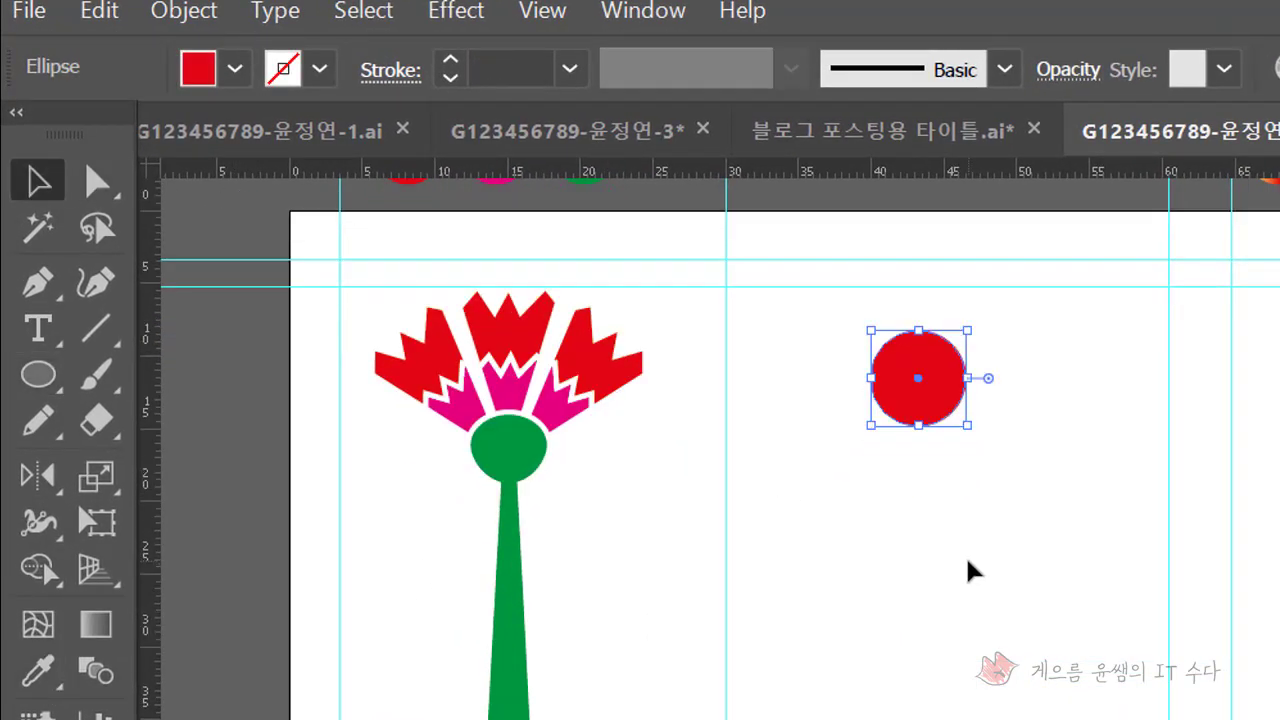
drag(920, 348, 1061, 316)
click(1100, 374)
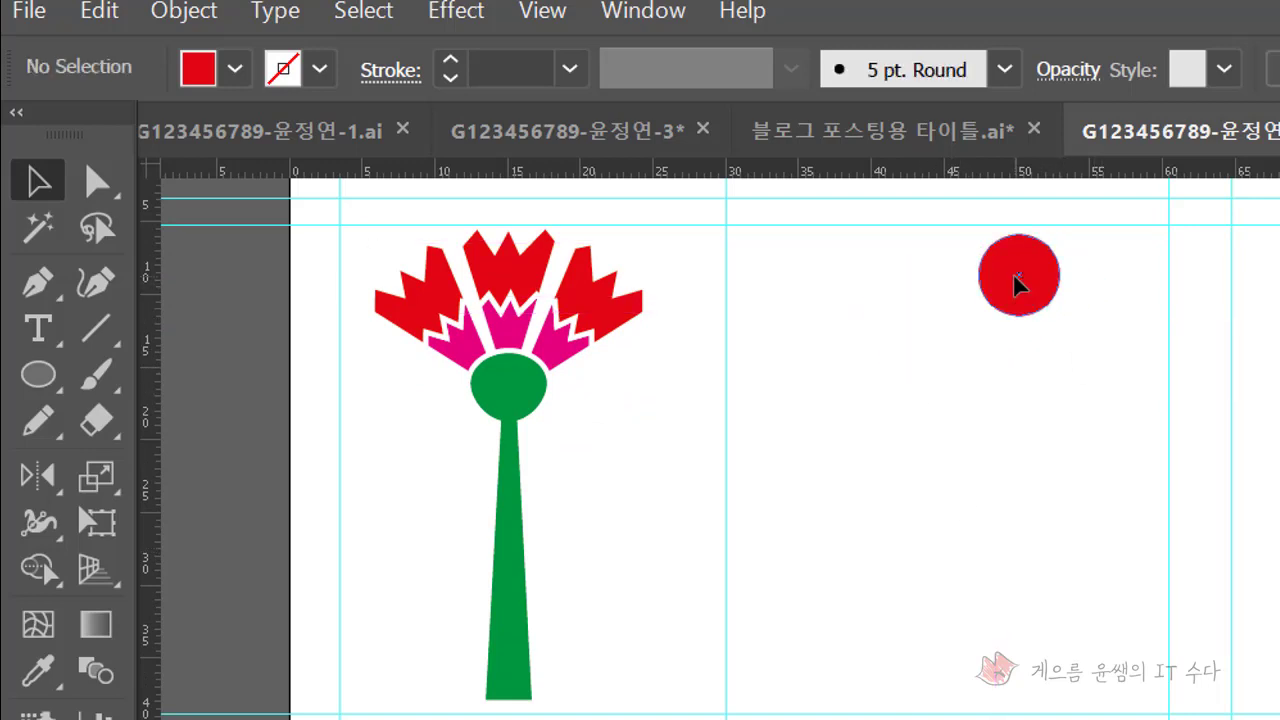
click(1020, 286)
Make a 70% scaled copy inside the red circle and fill it white
double_click(94, 484)
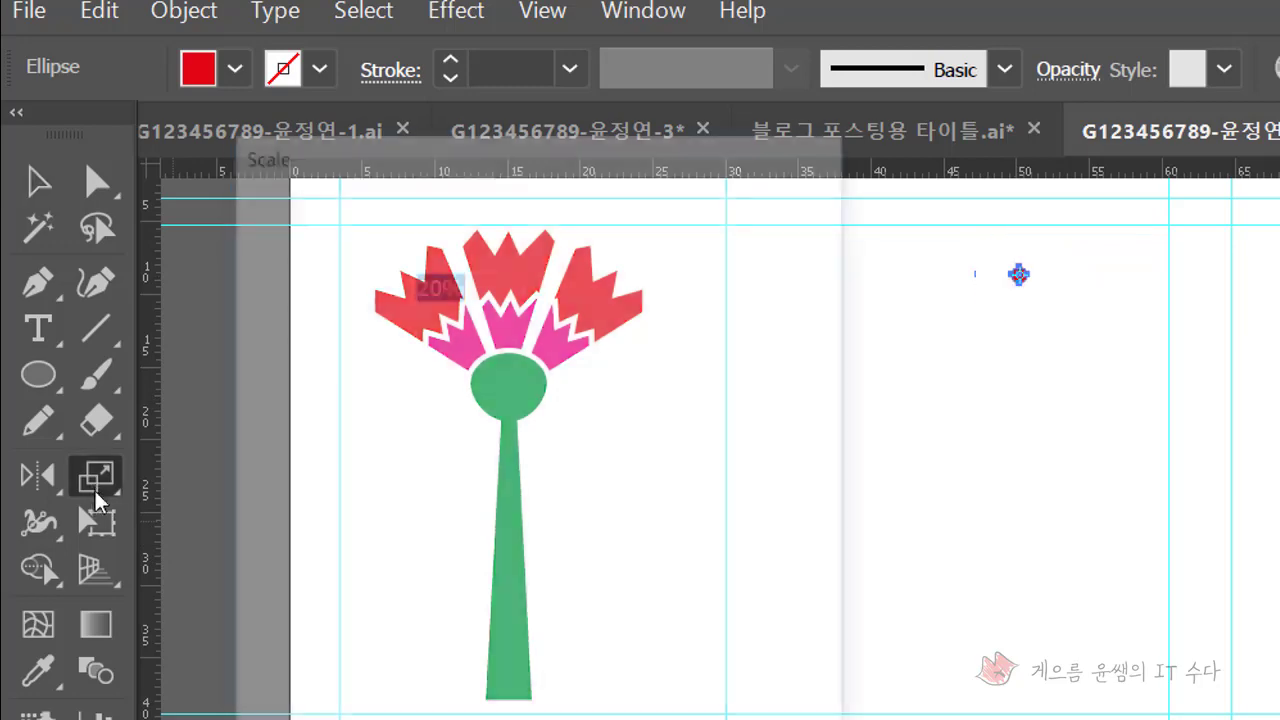
text(70)
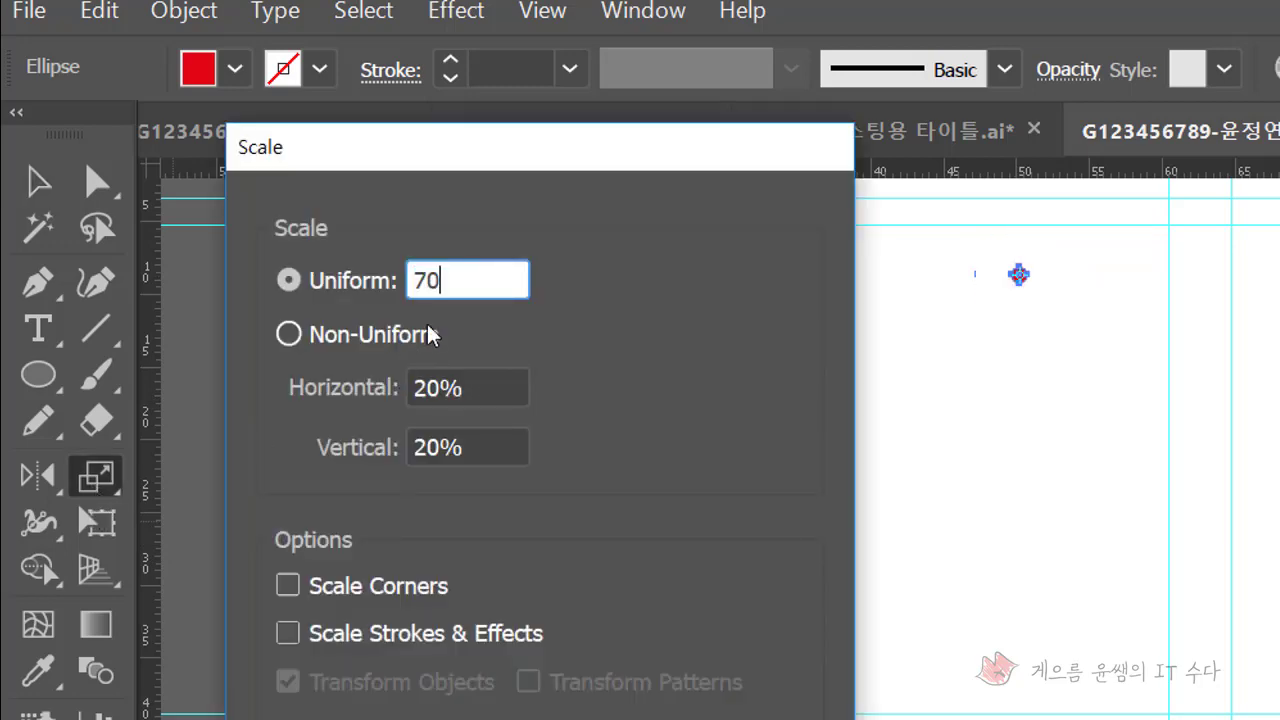
key(Tab)
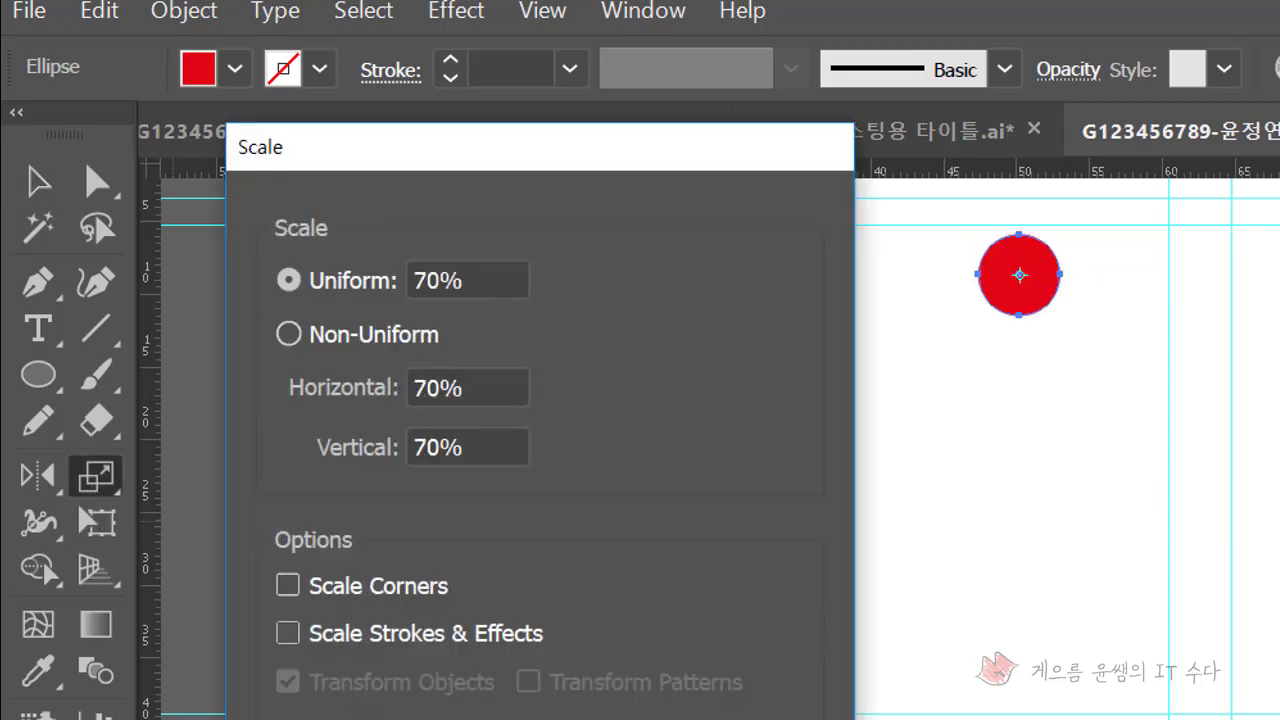
key(Return)
click(219, 75)
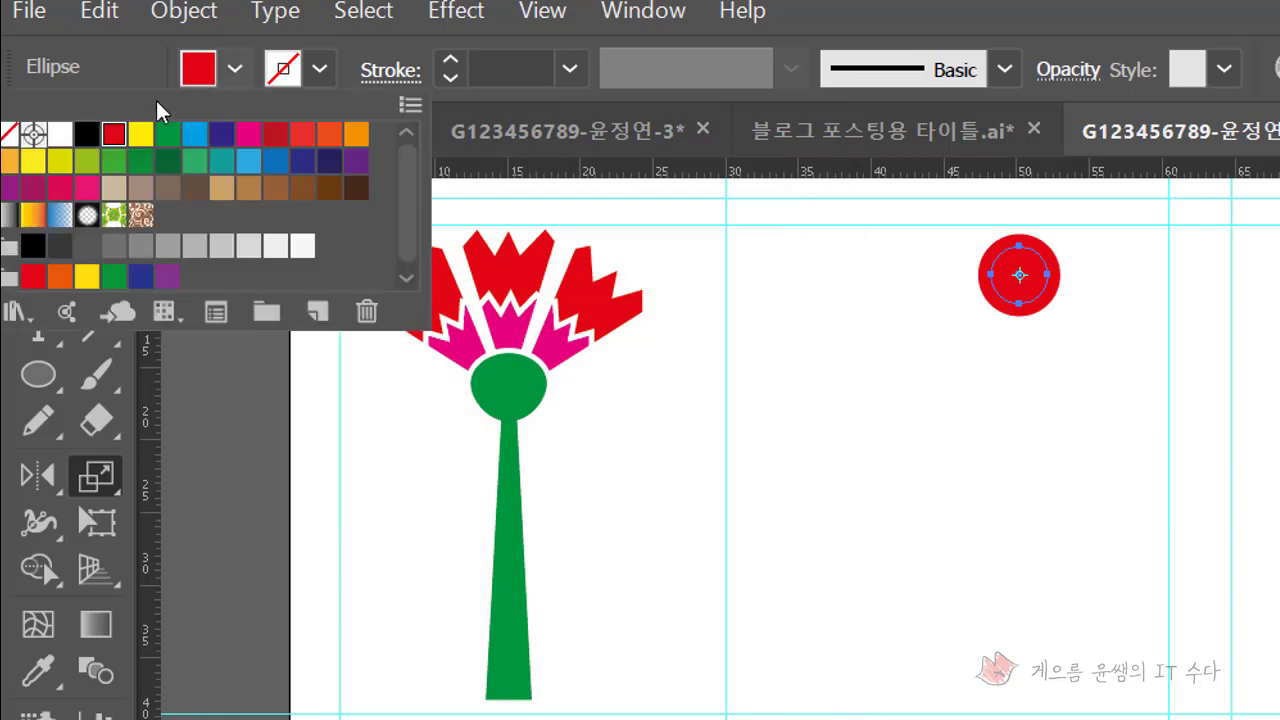
click(22, 128)
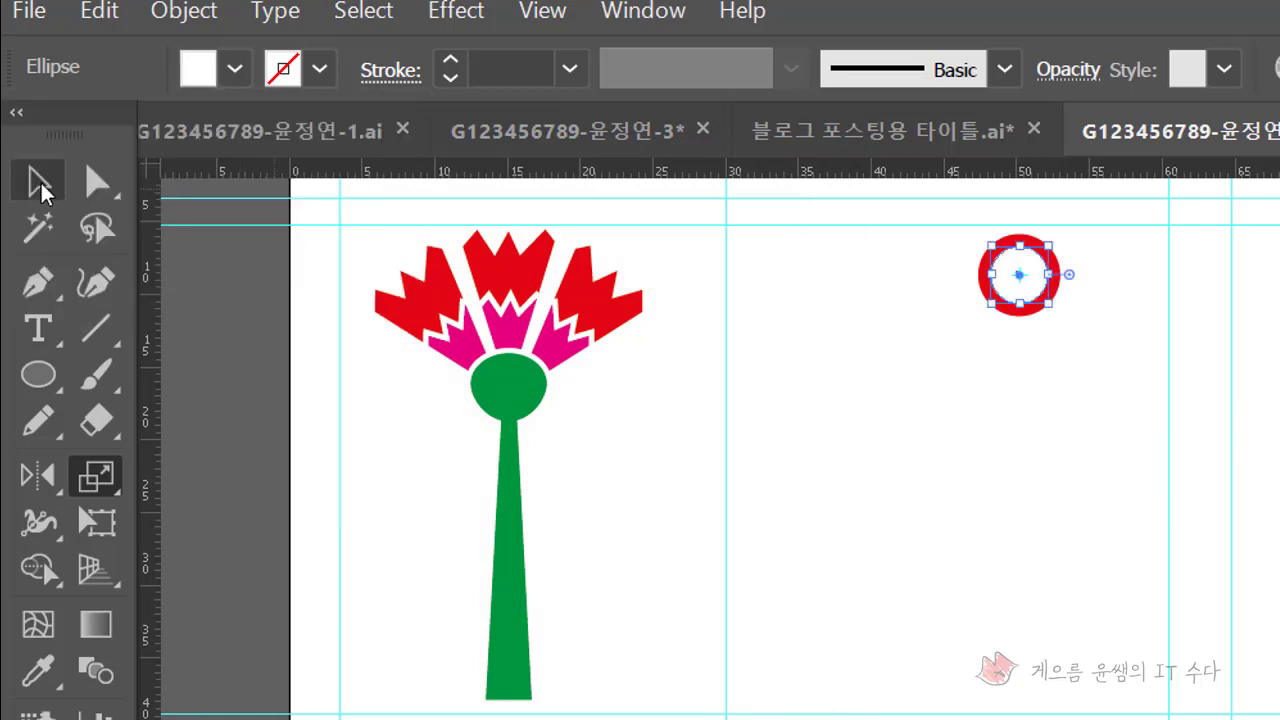
click(38, 182)
Resize the white inner circle to 3.31 mm and group both circles into a ring
click(840, 370)
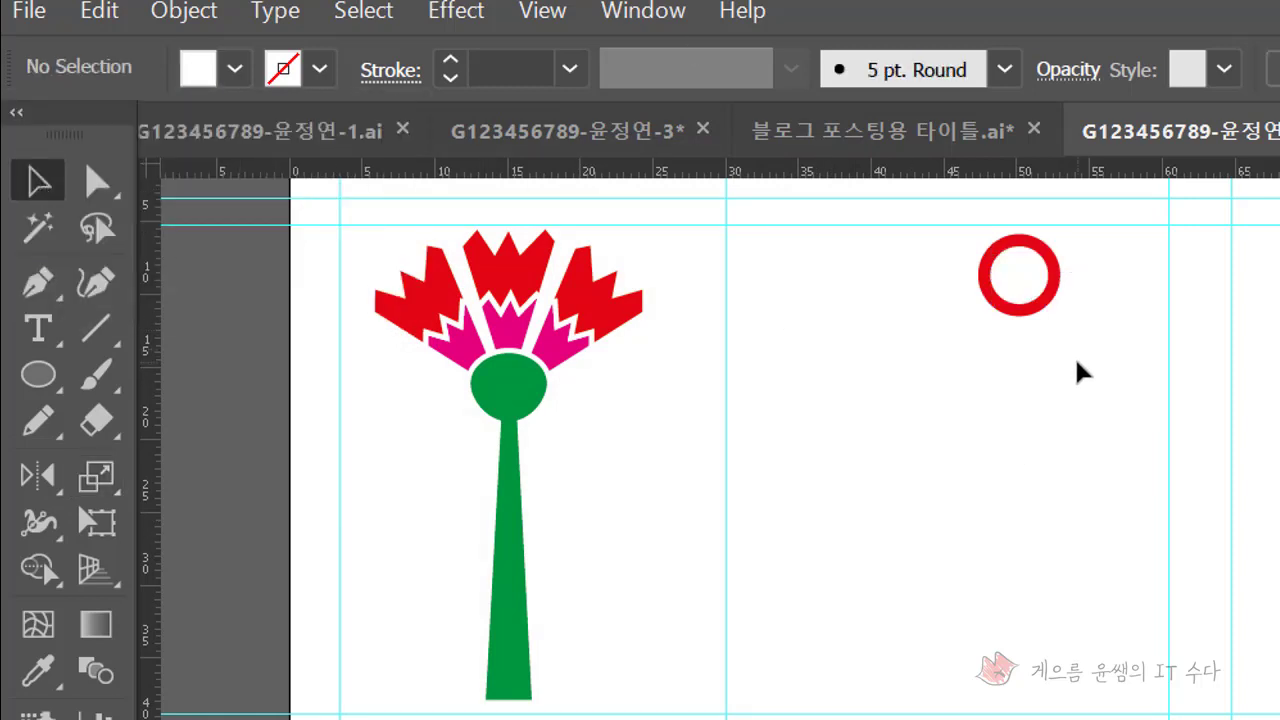
click(1038, 282)
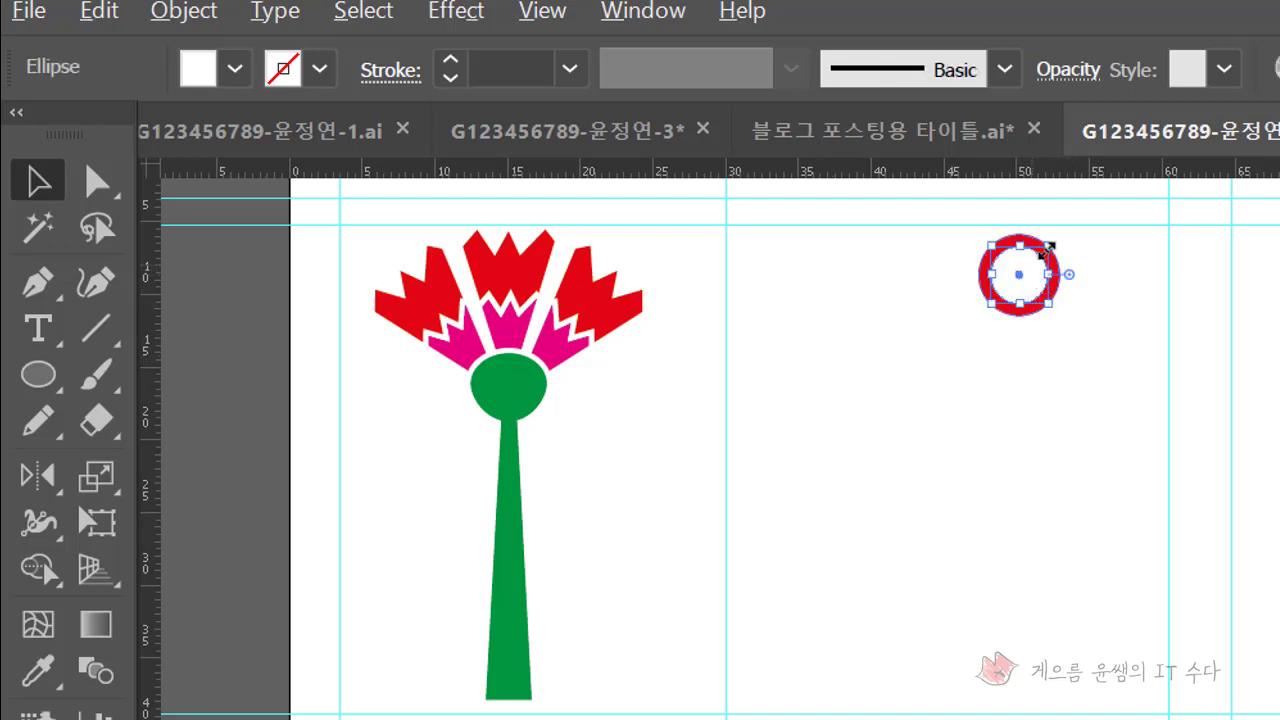
drag(1048, 245, 1046, 246)
click(1120, 346)
right_click(986, 264)
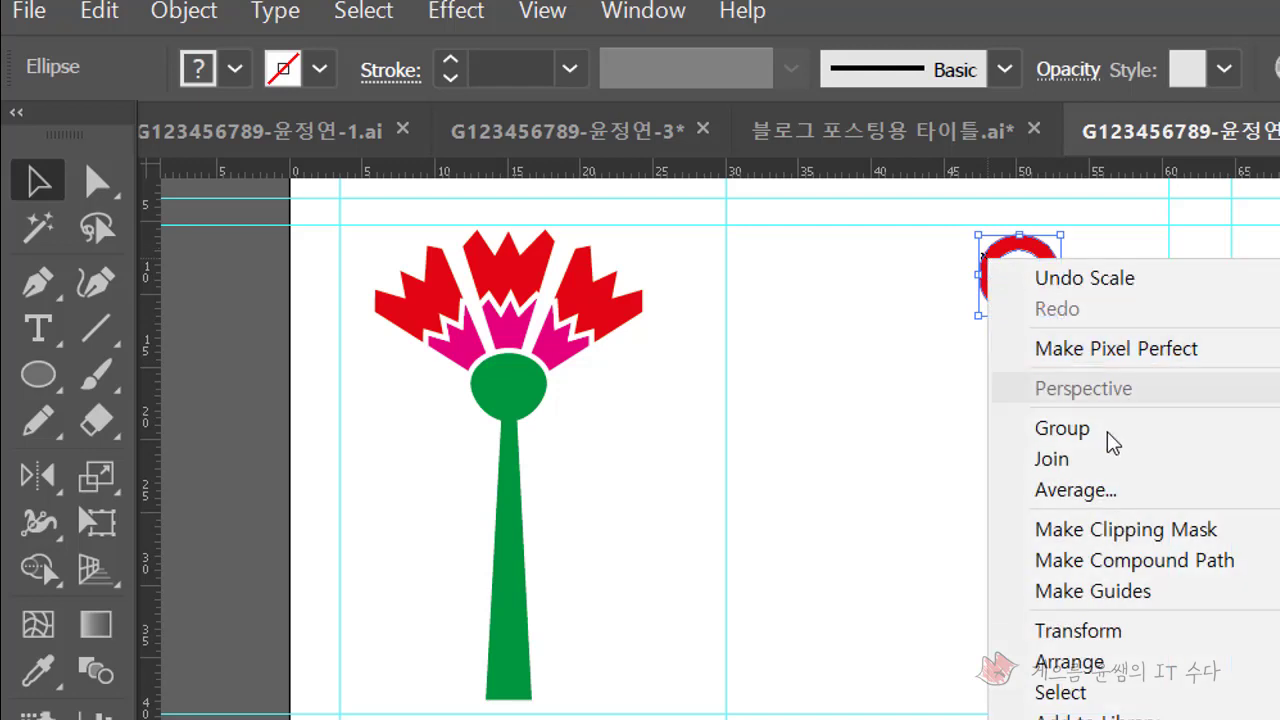
click(1106, 430)
click(970, 458)
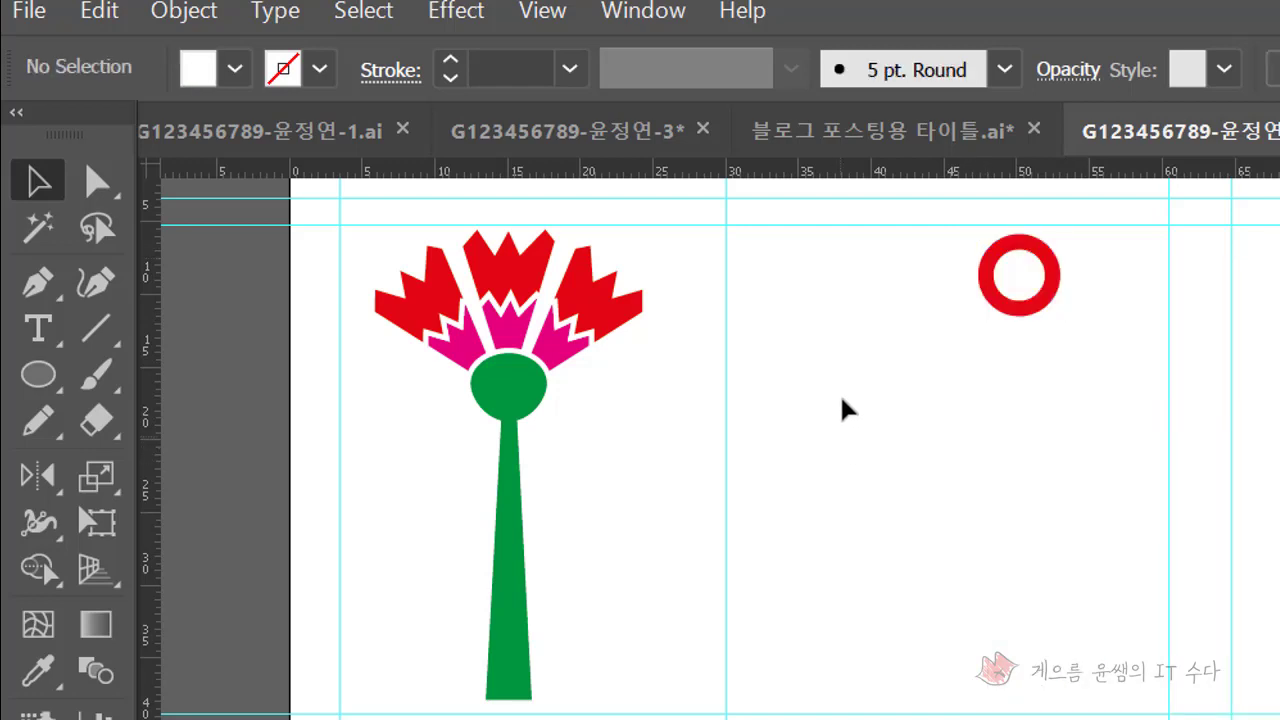
Alt-drag smaller copies of the red ring to the lower right and lower left
key(alt)
mouse_move(1005, 280)
mouse_down()
mouse_move(1100, 380)
mouse_move(1128, 388)
mouse_up()
mouse_move(1117, 378)
mouse_down()
mouse_move(1082, 344)
mouse_move(1097, 363)
mouse_up()
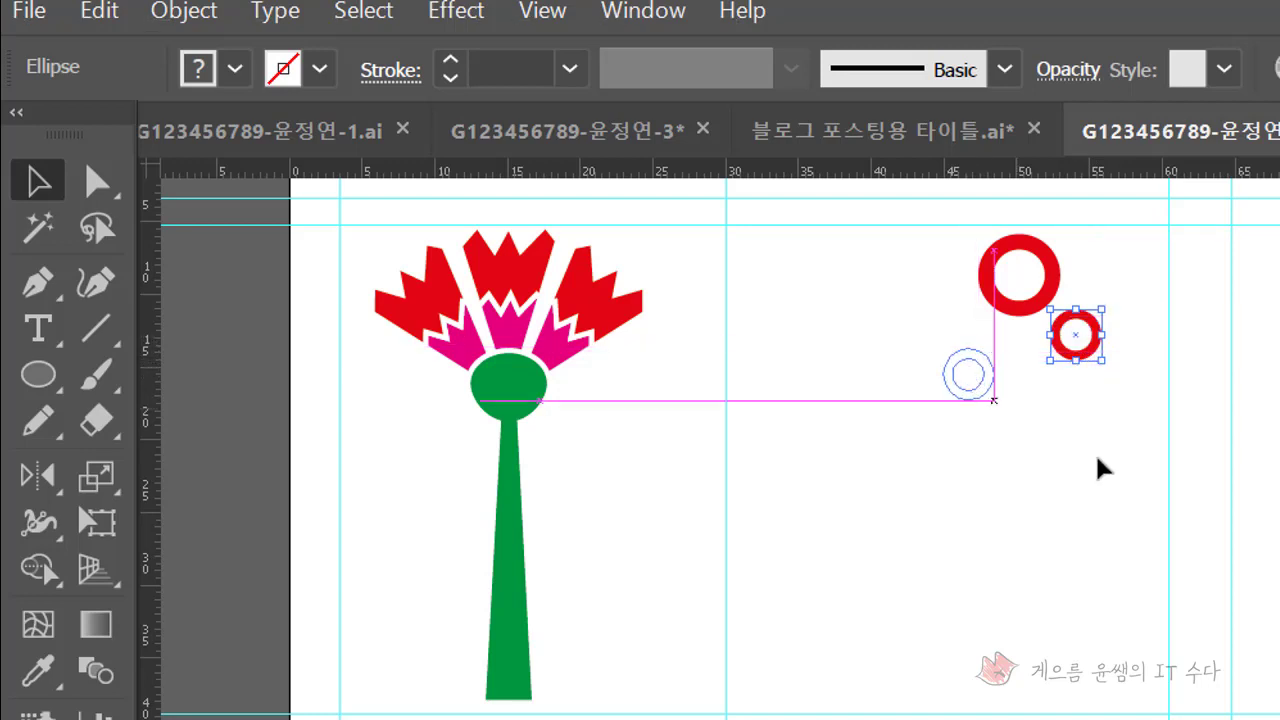
click(1057, 557)
click(40, 285)
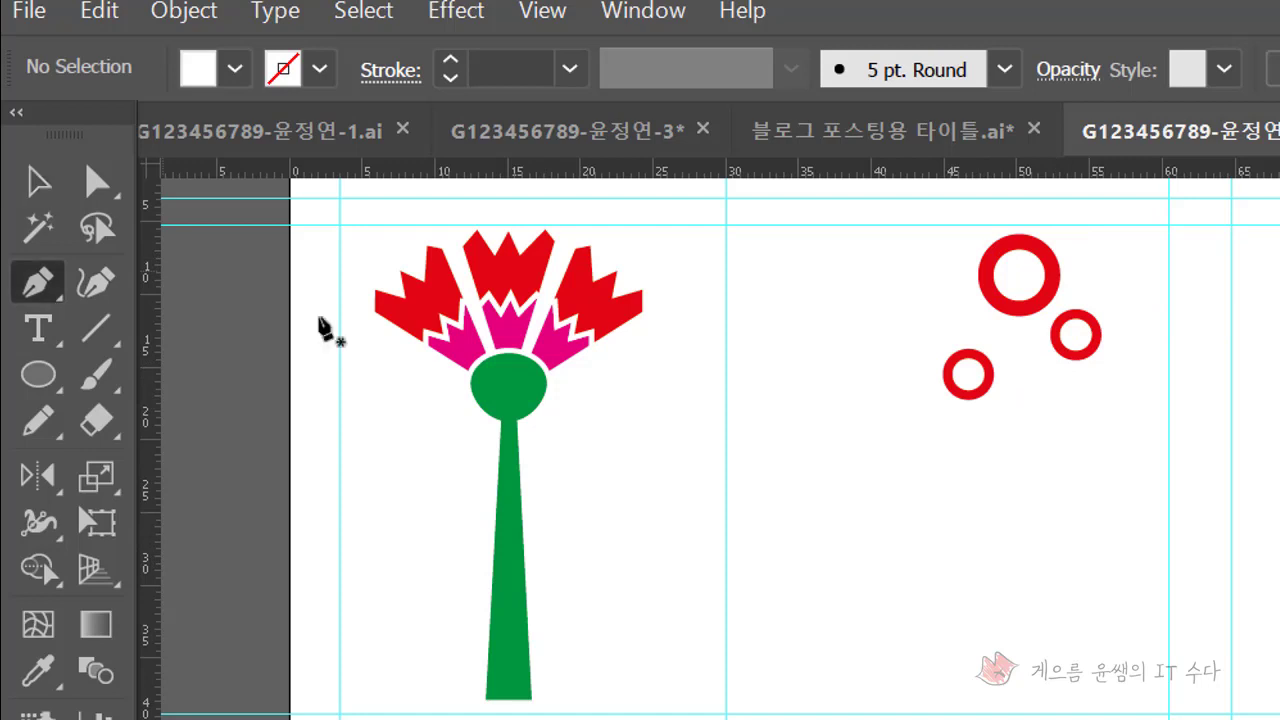
Draw a curved Pen path hanging down from the largest ring's bottom
click(1018, 298)
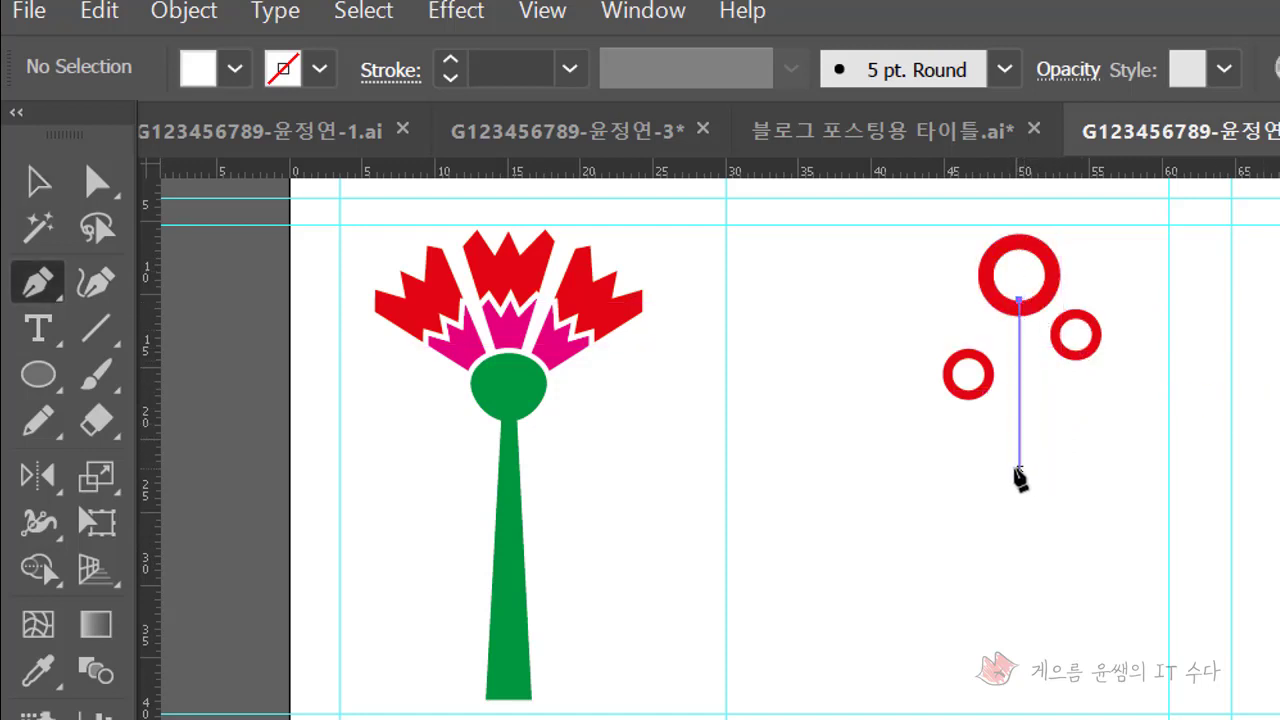
drag(994, 468, 922, 548)
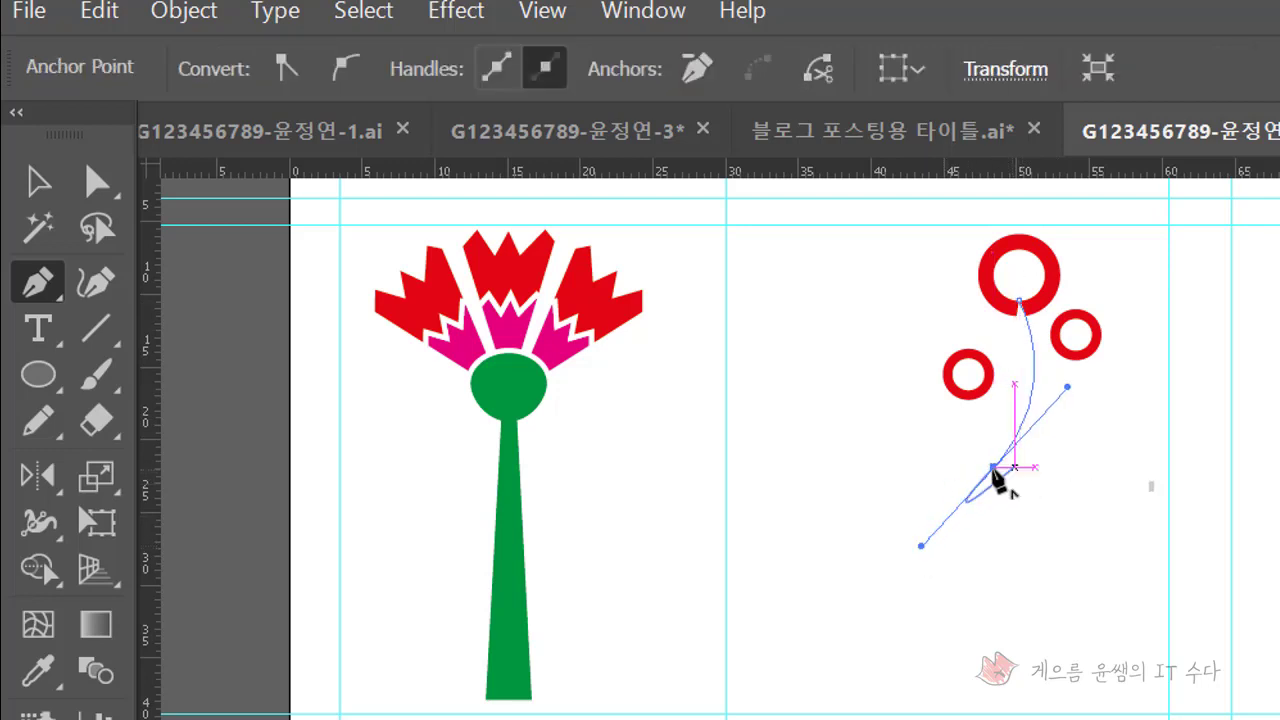
click(994, 468)
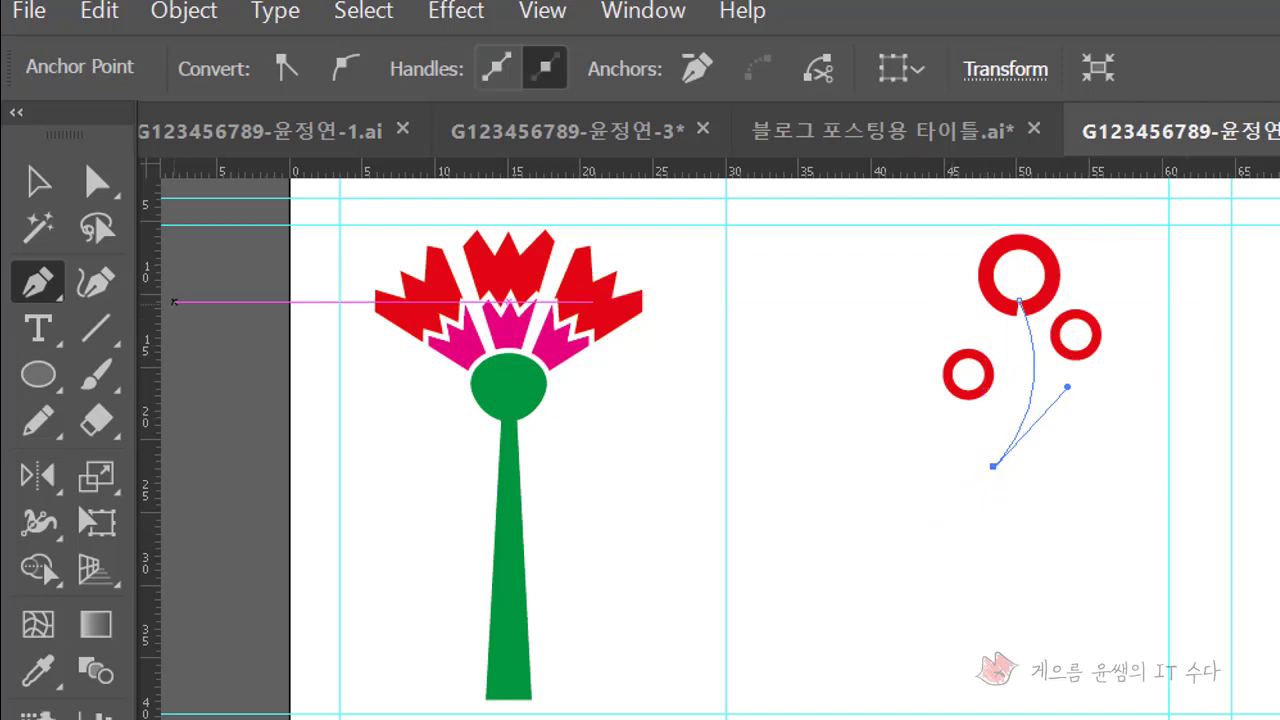
click(38, 226)
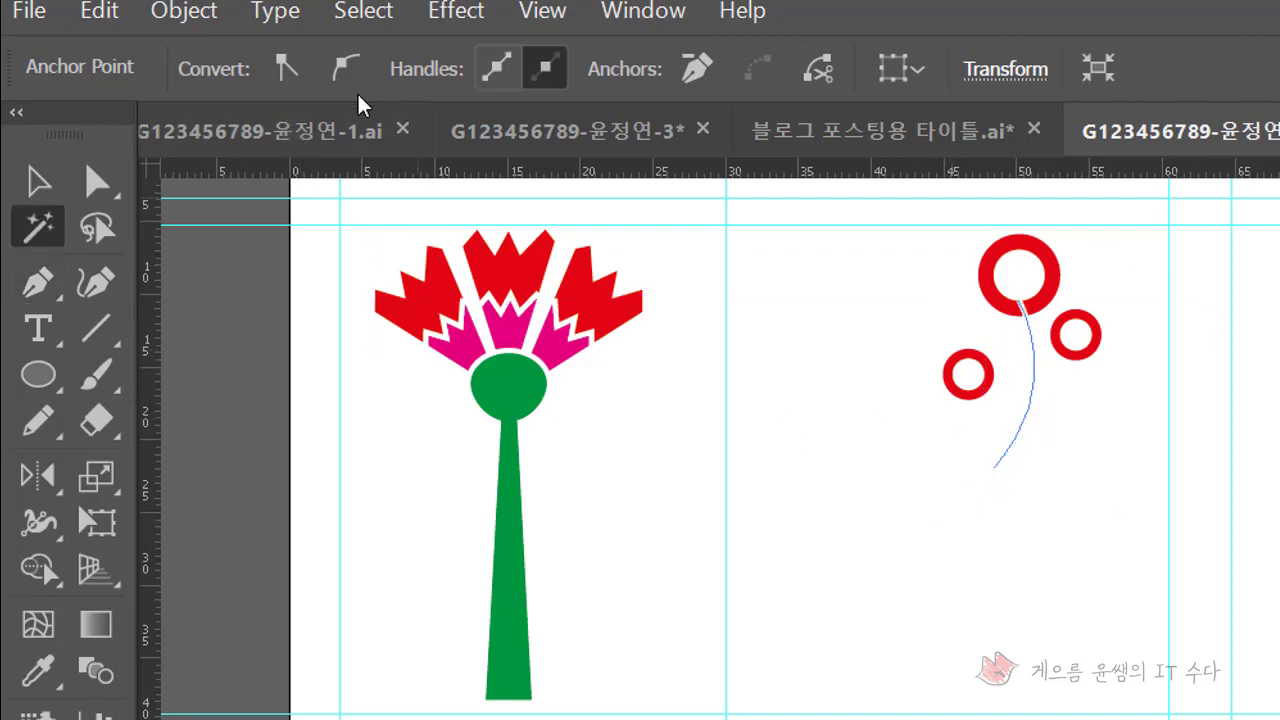
click(988, 412)
click(38, 181)
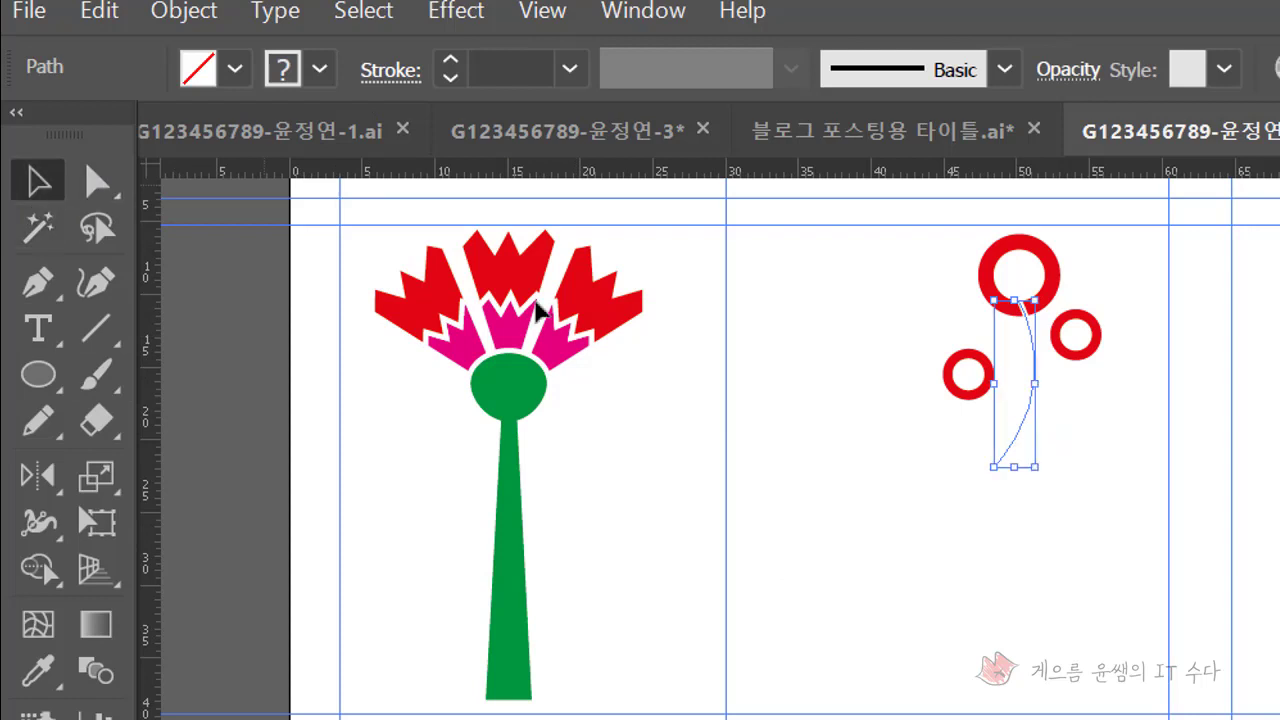
click(991, 434)
click(1018, 437)
scroll(650, 498, up, 2)
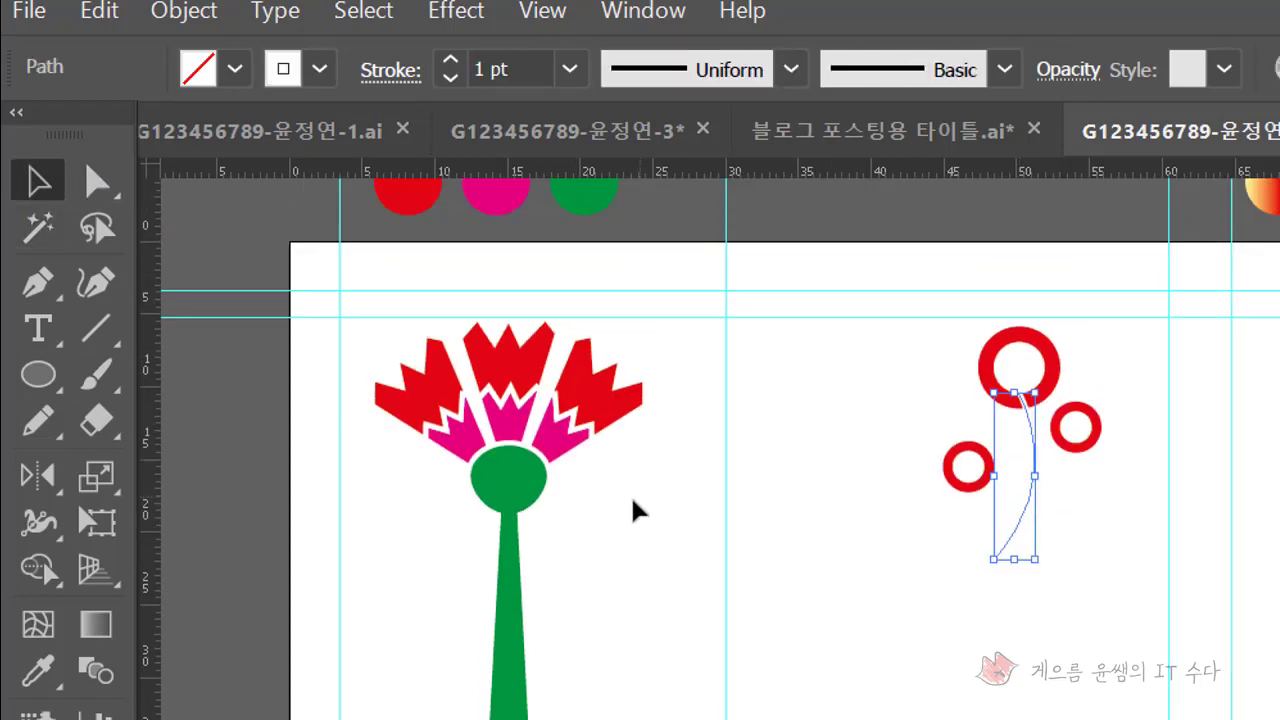
scroll(632, 510, up, 2)
Make the stem a red 3 pt stroke by eyedropping the ring's red and swapping fill/stroke
click(38, 670)
click(412, 250)
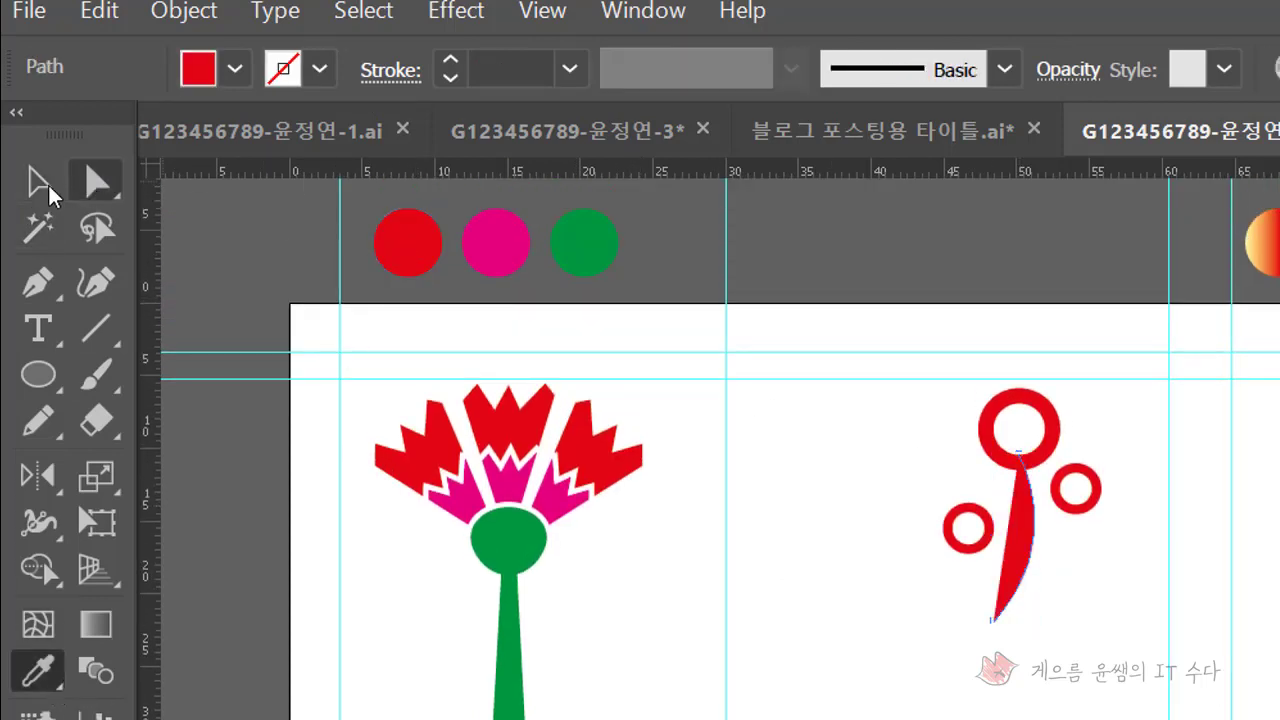
click(48, 184)
scroll(866, 534, down, 2)
scroll(866, 534, down, 2)
key(shift+x)
scroll(977, 646, up, 2)
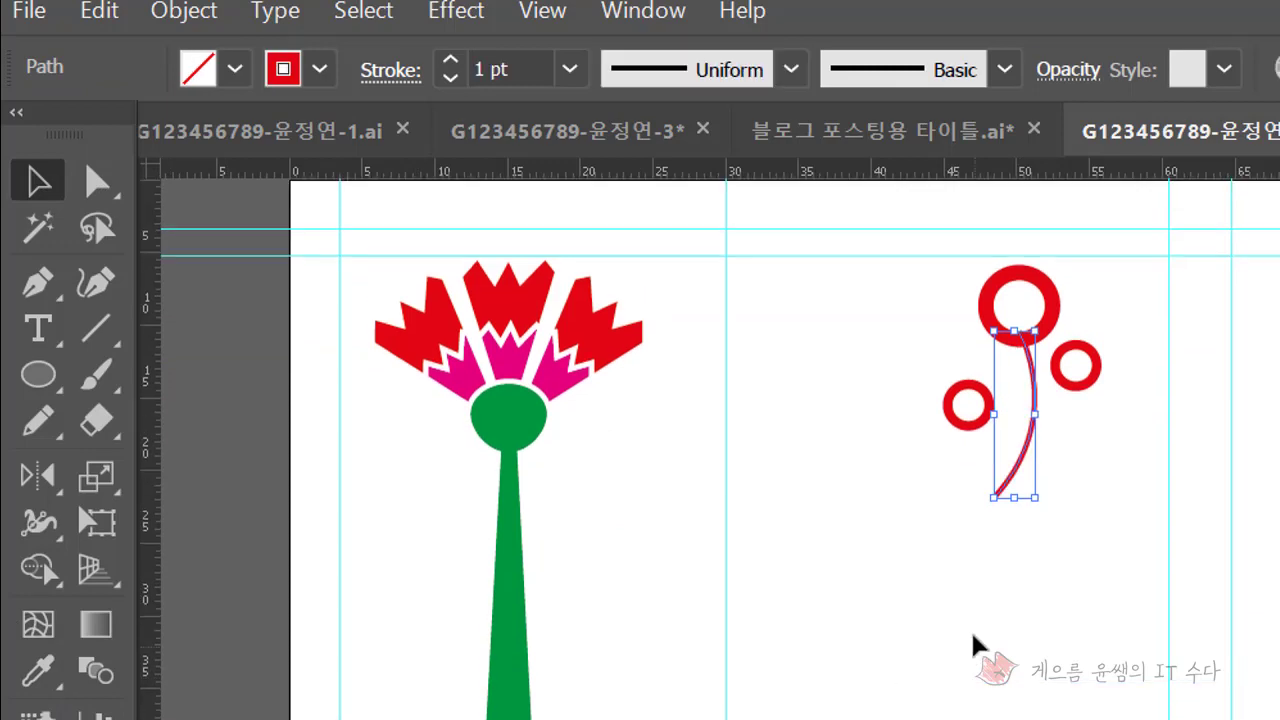
click(451, 62)
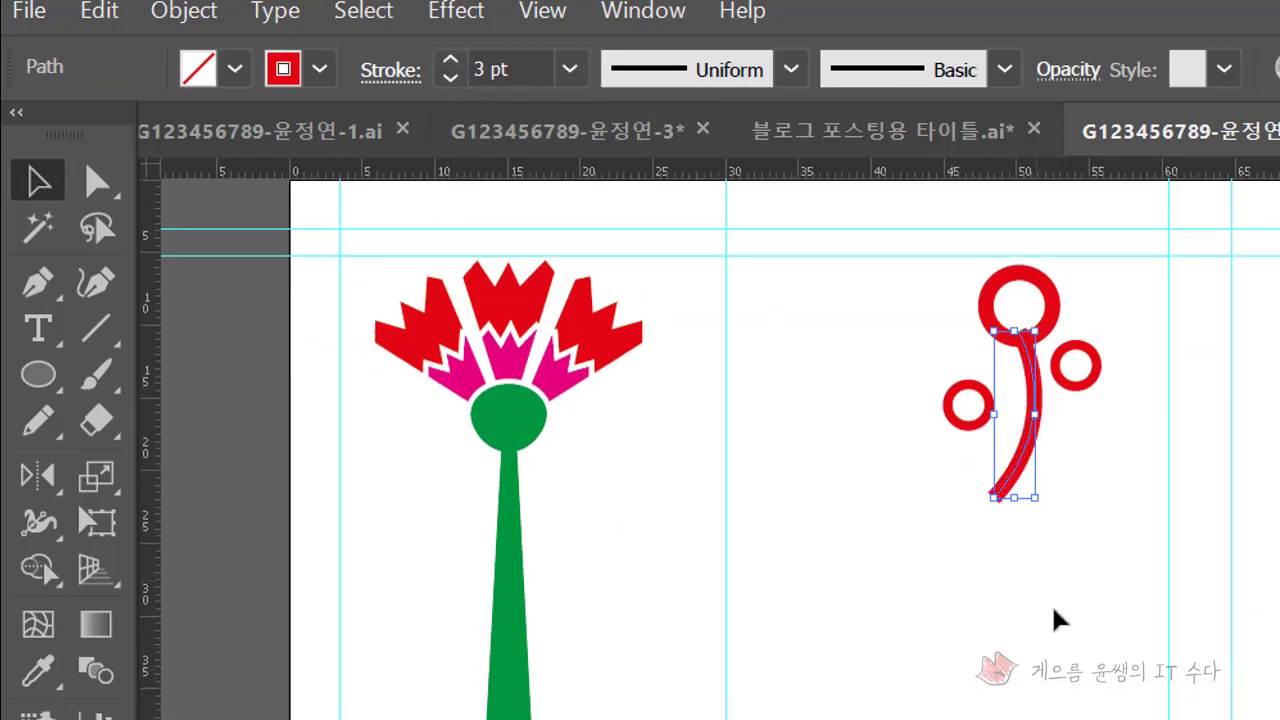
click(984, 626)
click(1040, 398)
click(836, 557)
Draw two more curved stems from the main stem's base to the left and right rings
click(50, 300)
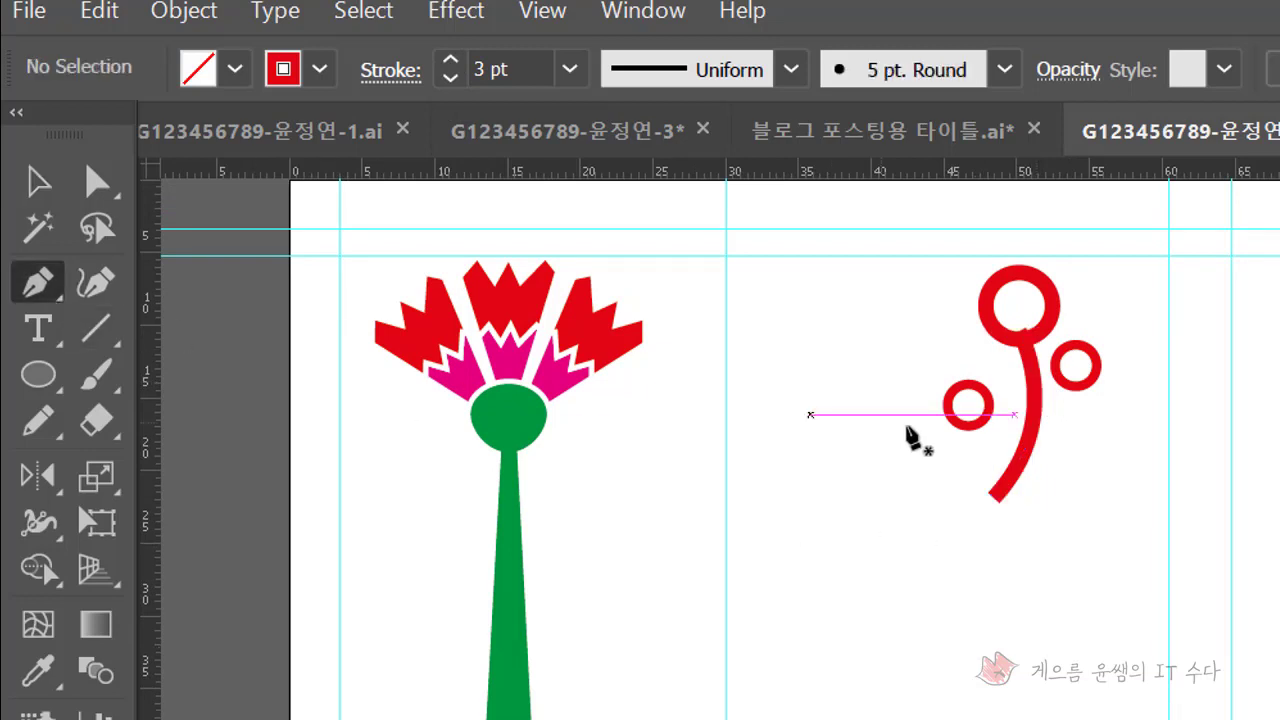
click(985, 498)
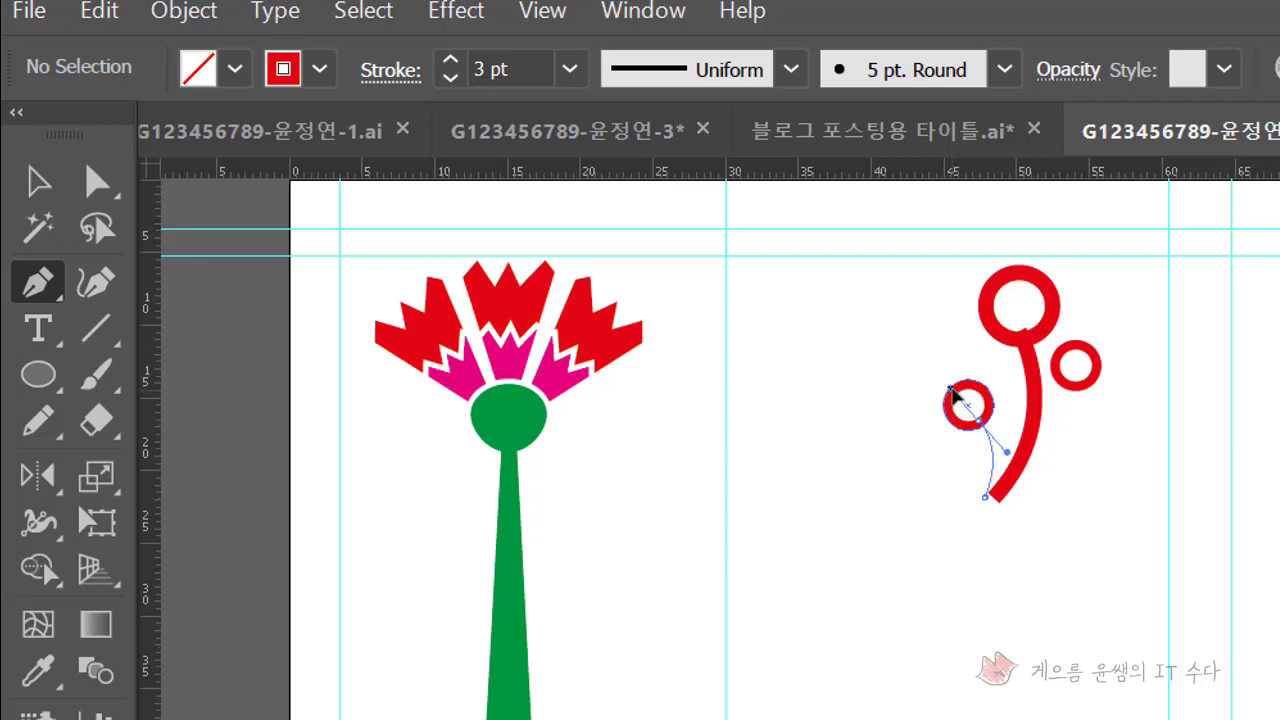
drag(966, 408, 982, 403)
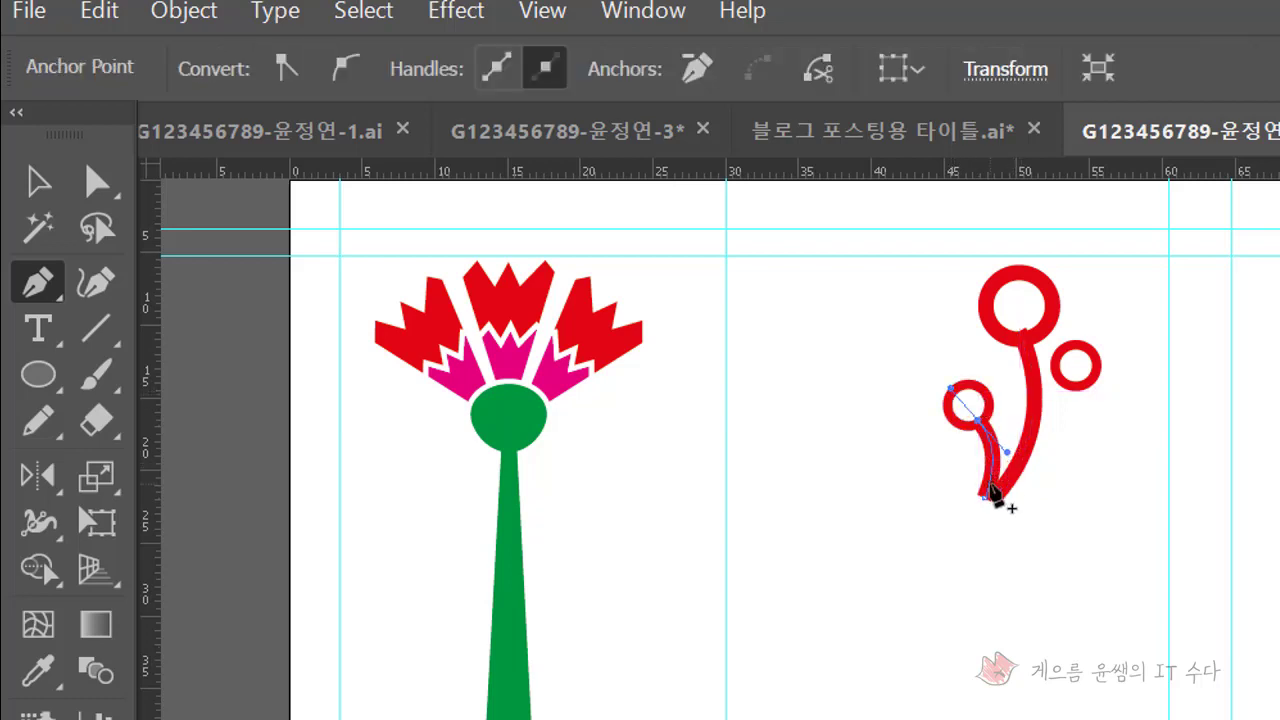
click(986, 497)
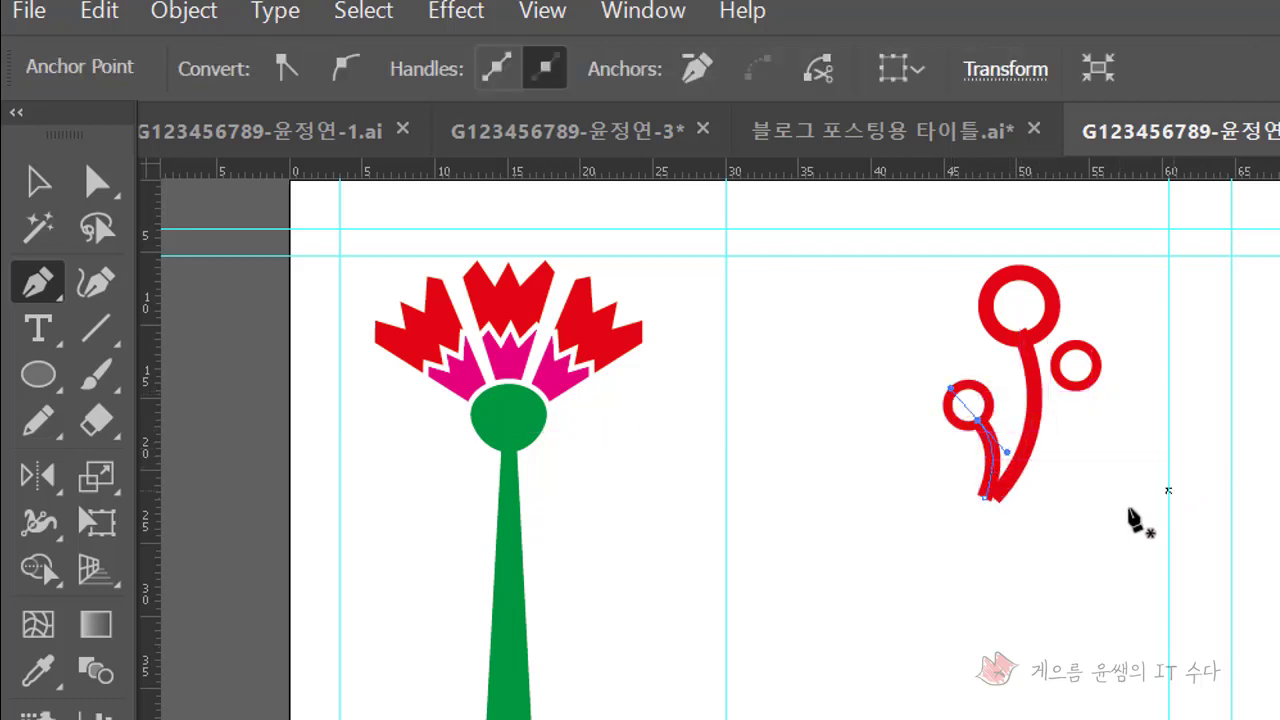
click(1075, 390)
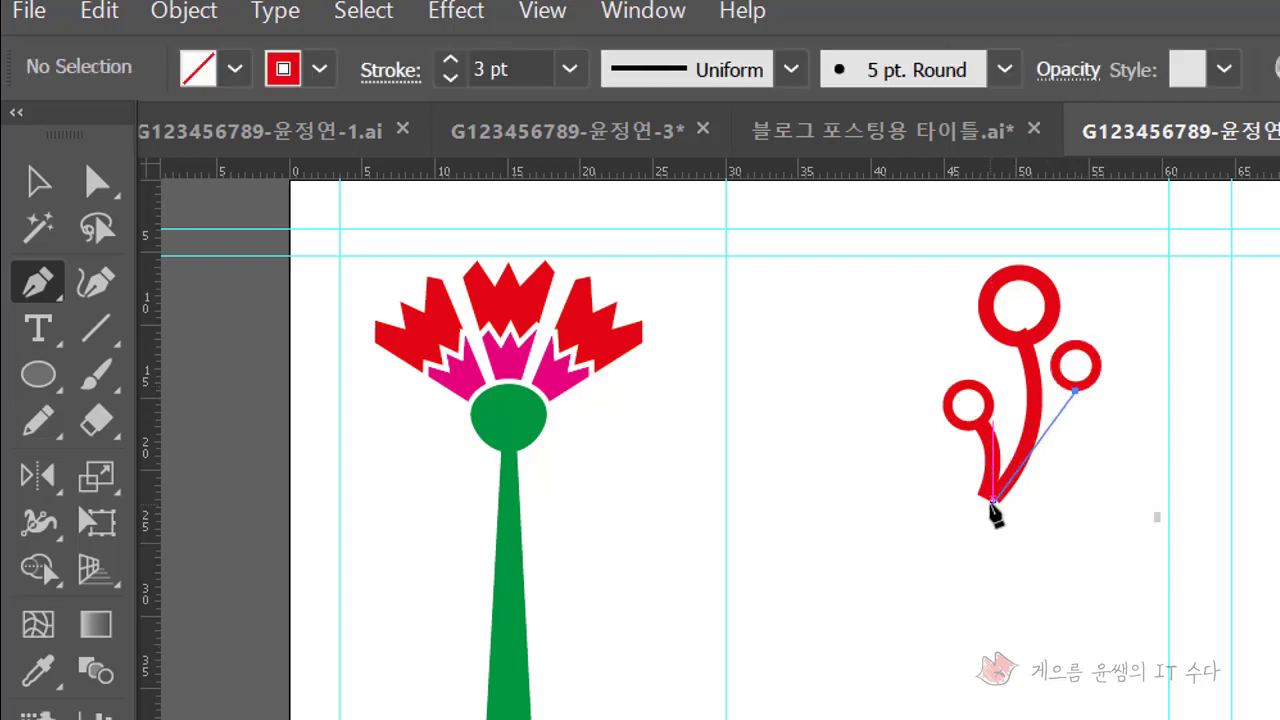
mouse_move(993, 502)
mouse_down()
mouse_move(908, 576)
mouse_move(886, 548)
mouse_up()
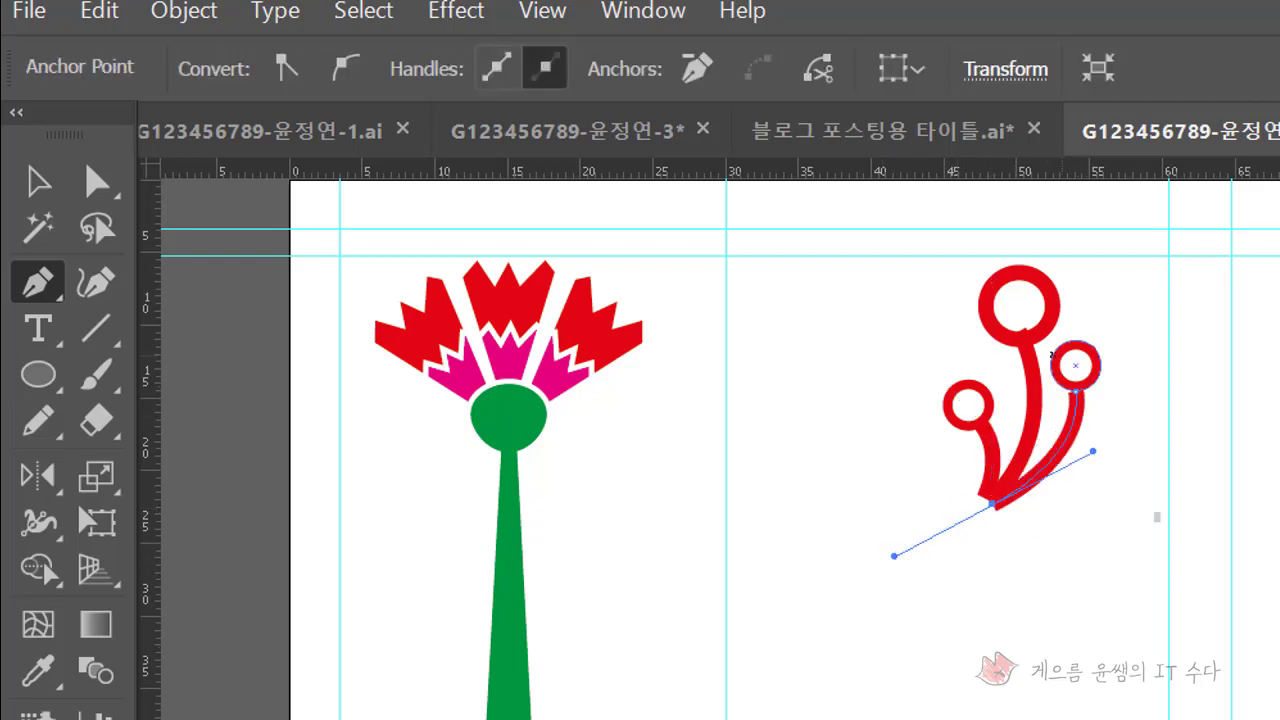
With Direct Selection, select the anchor where the stems meet, then deselect
click(97, 181)
click(1038, 548)
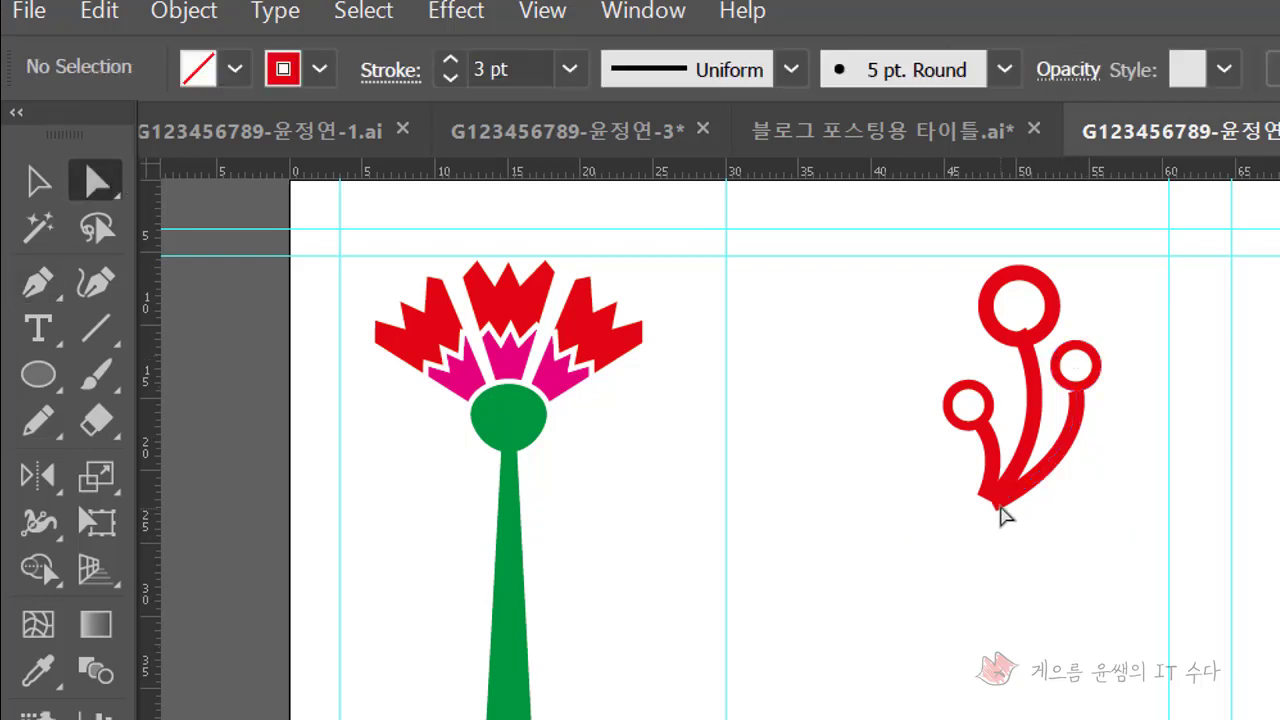
click(993, 502)
scroll(1080, 466, up, 3)
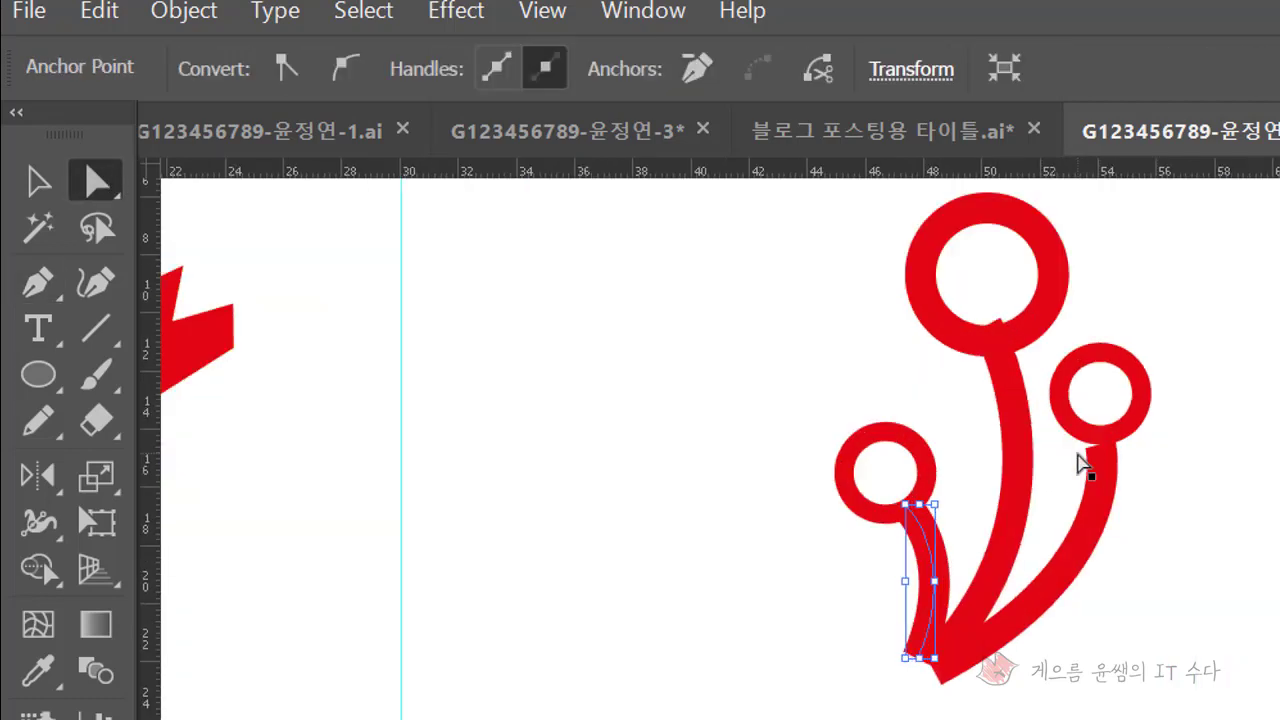
scroll(1080, 466, up, 1)
scroll(960, 474, right, 3)
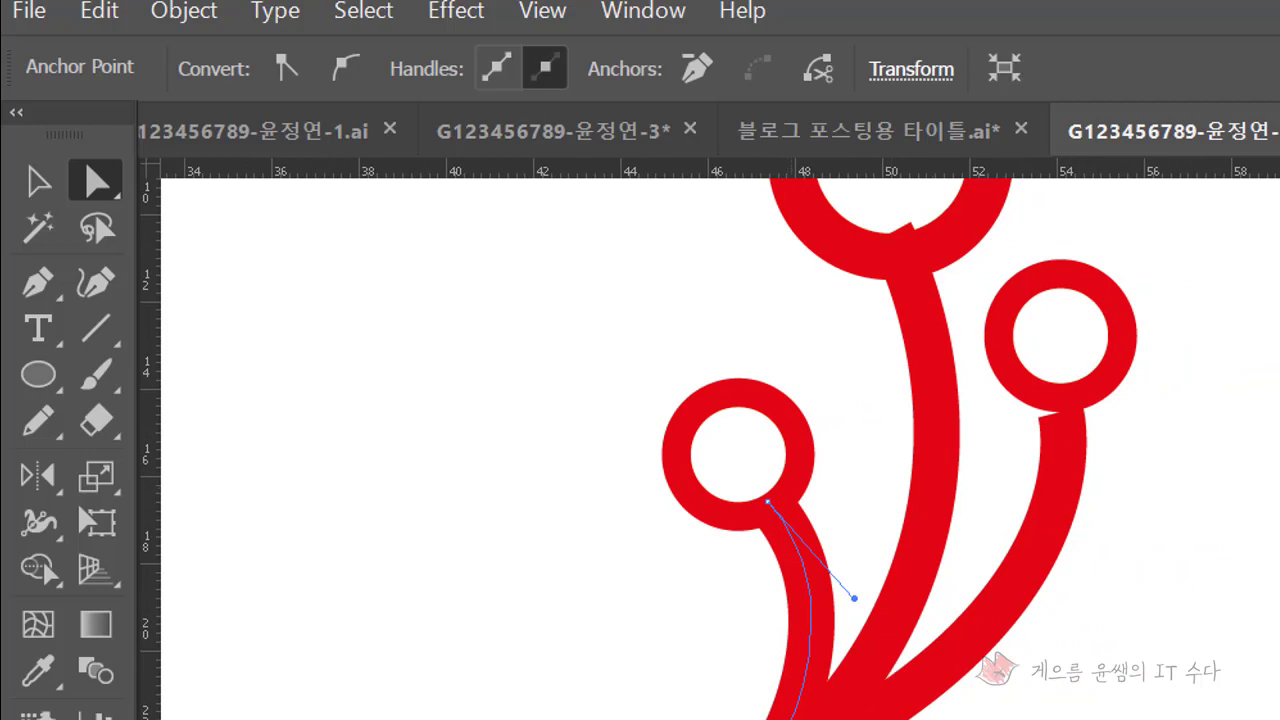
key(ctrl+shift+a)
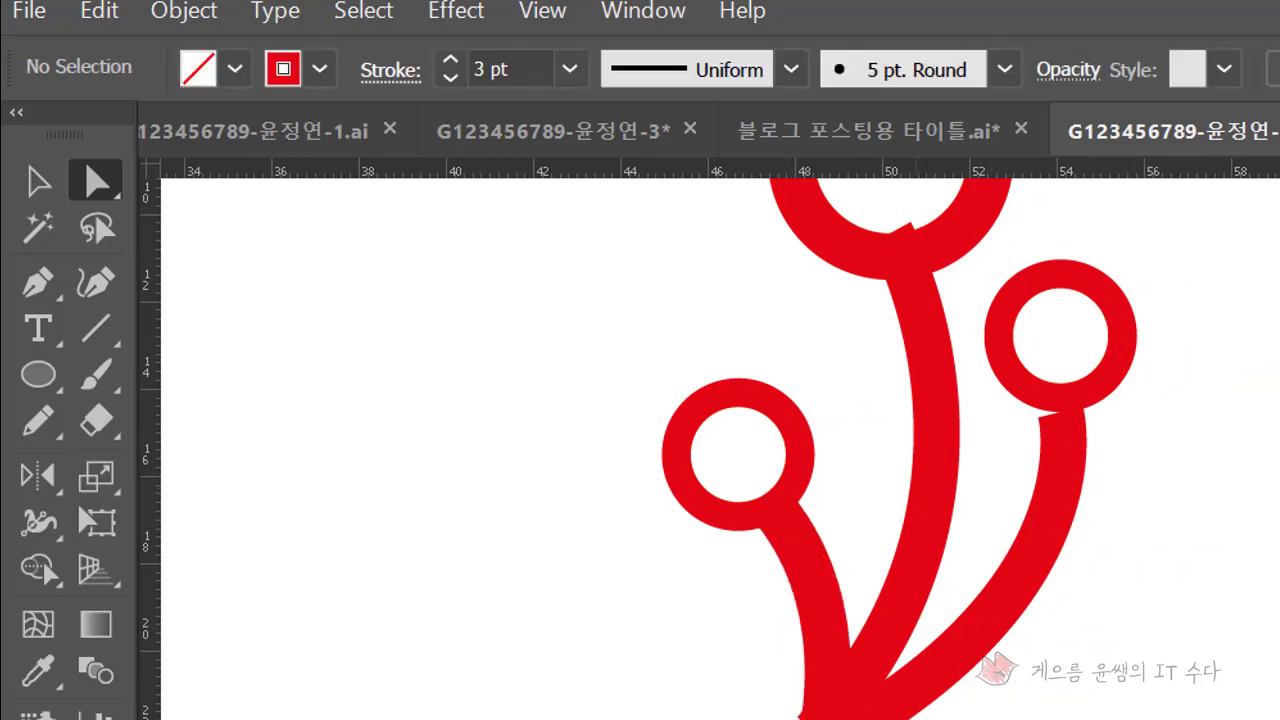
Reselect the stems and adjust the middle stem's curve
click(826, 712)
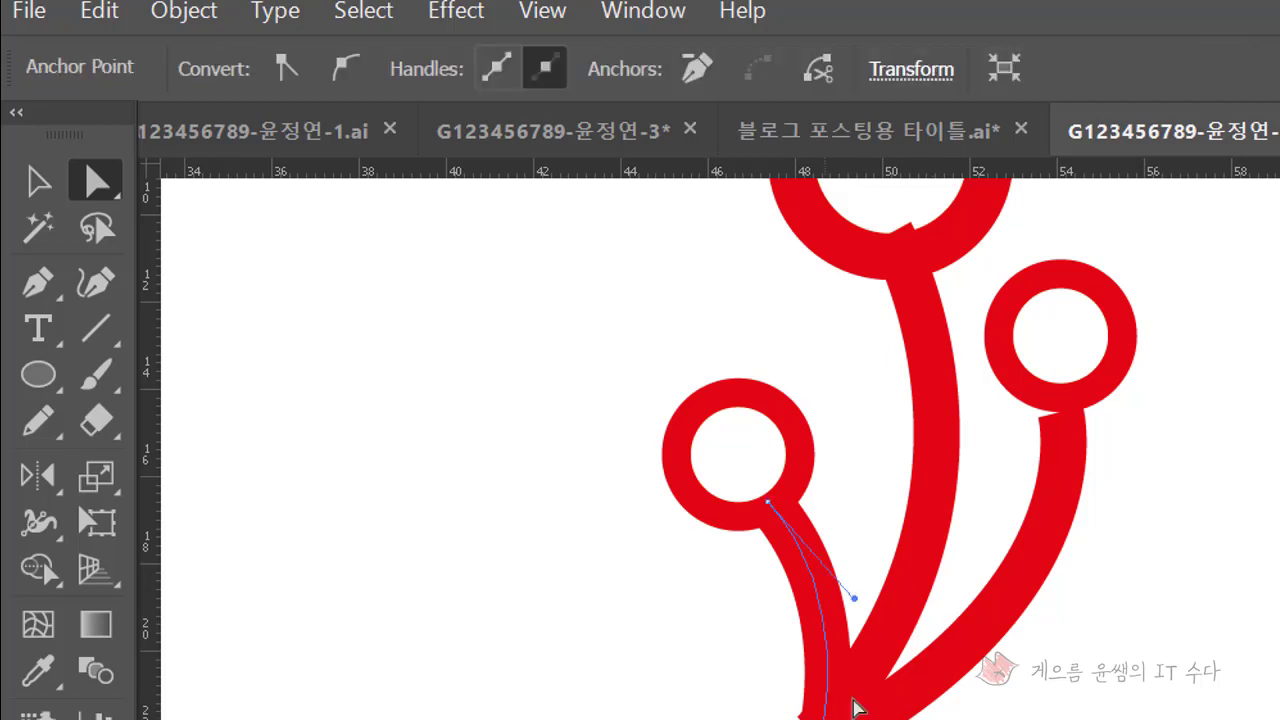
click(914, 594)
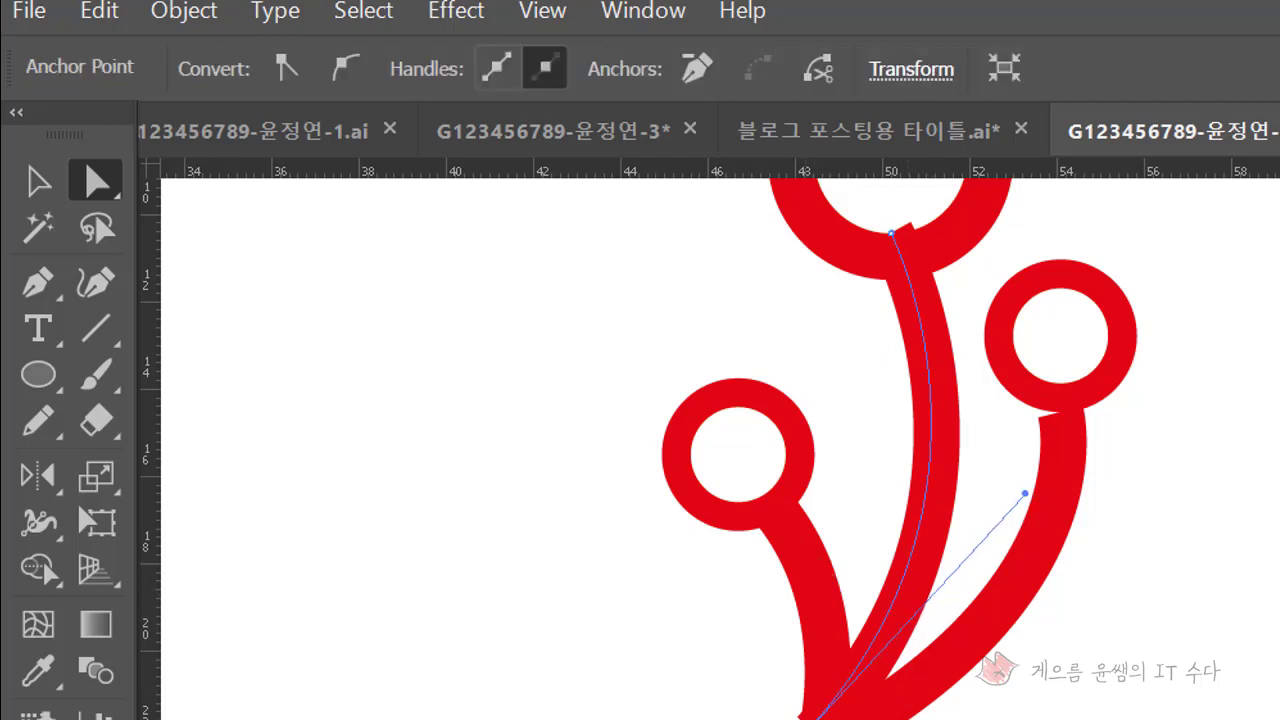
click(790, 672)
scroll(830, 630, up, 3)
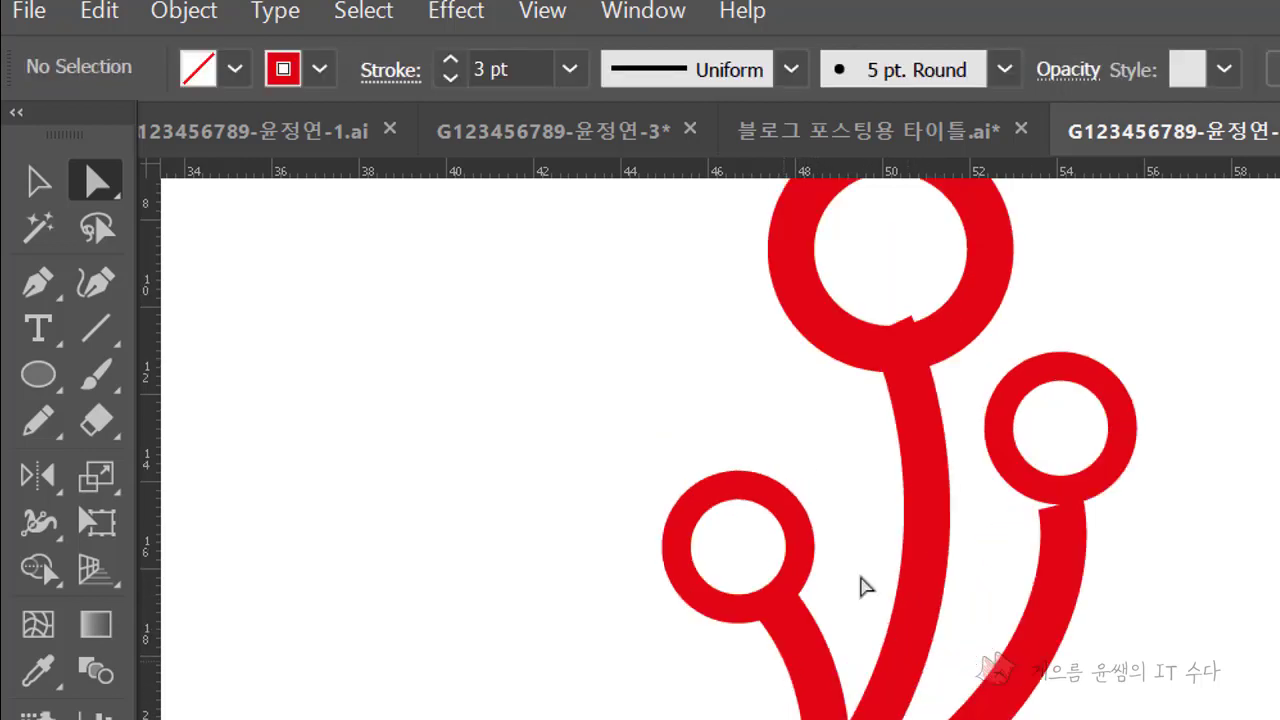
click(921, 446)
Select the top ring and view its context options, leaving it unchanged
key(v)
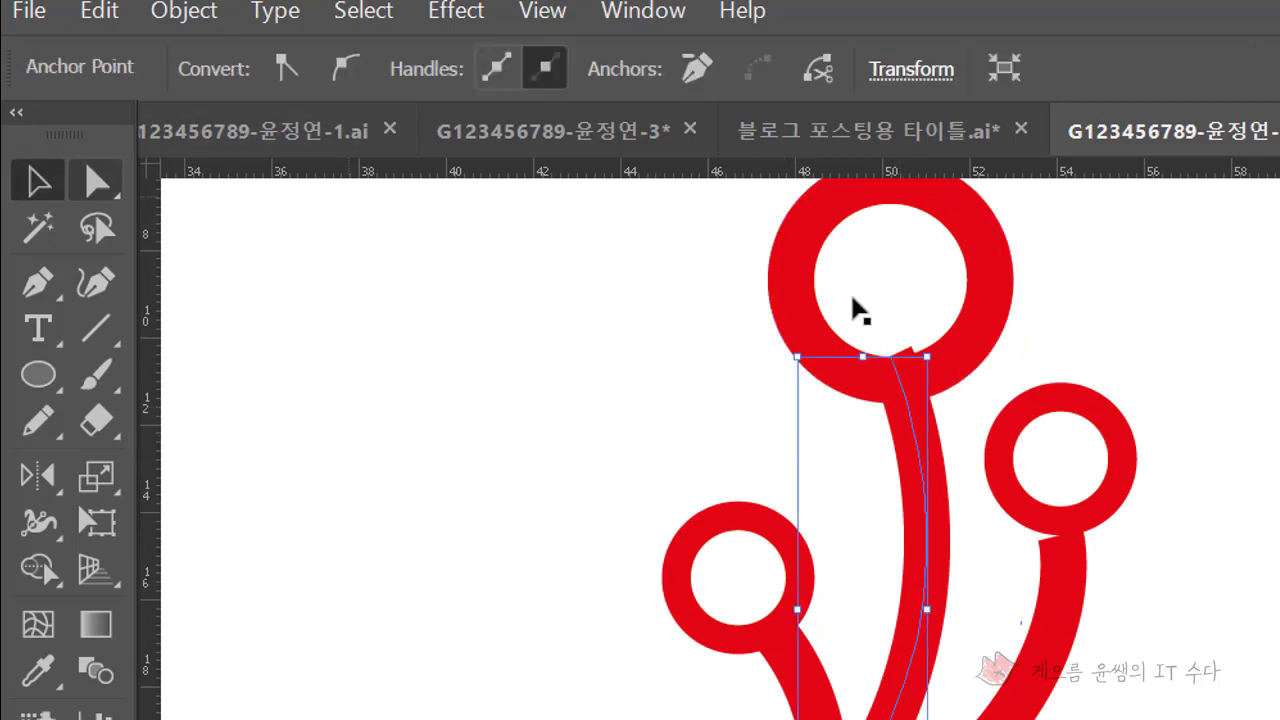
click(966, 300)
right_click(960, 298)
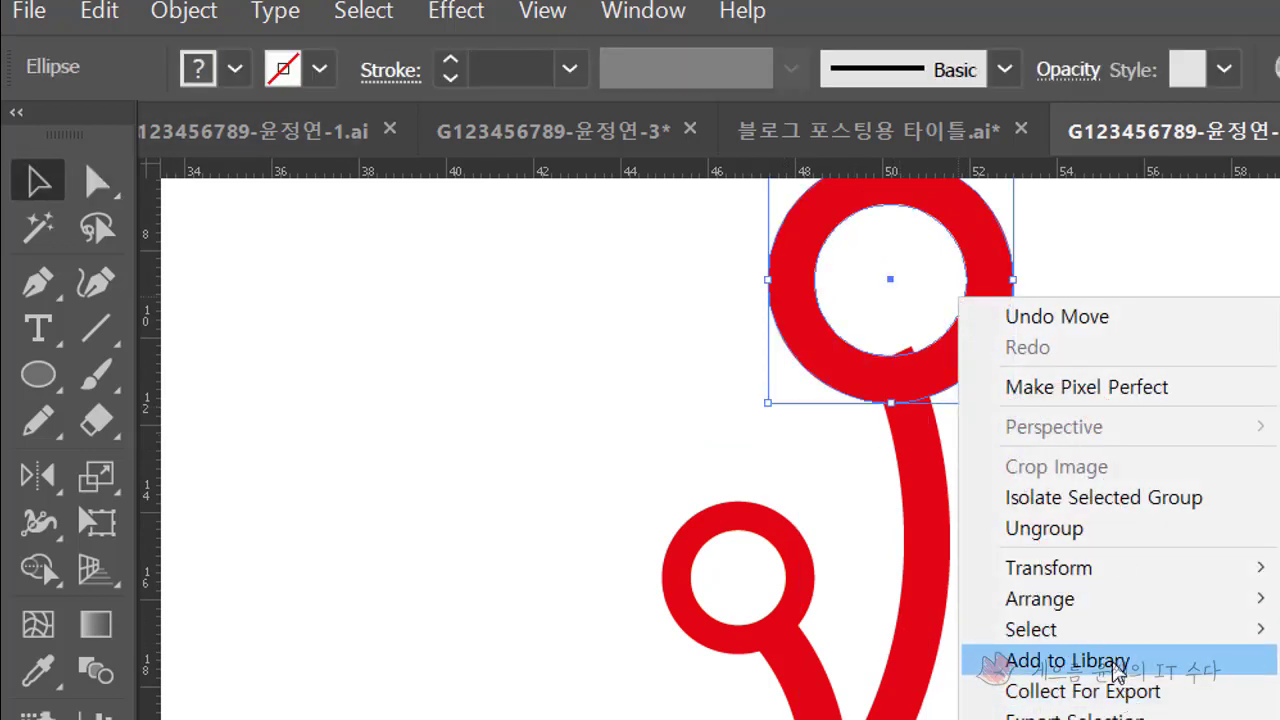
key(Escape)
click(1190, 616)
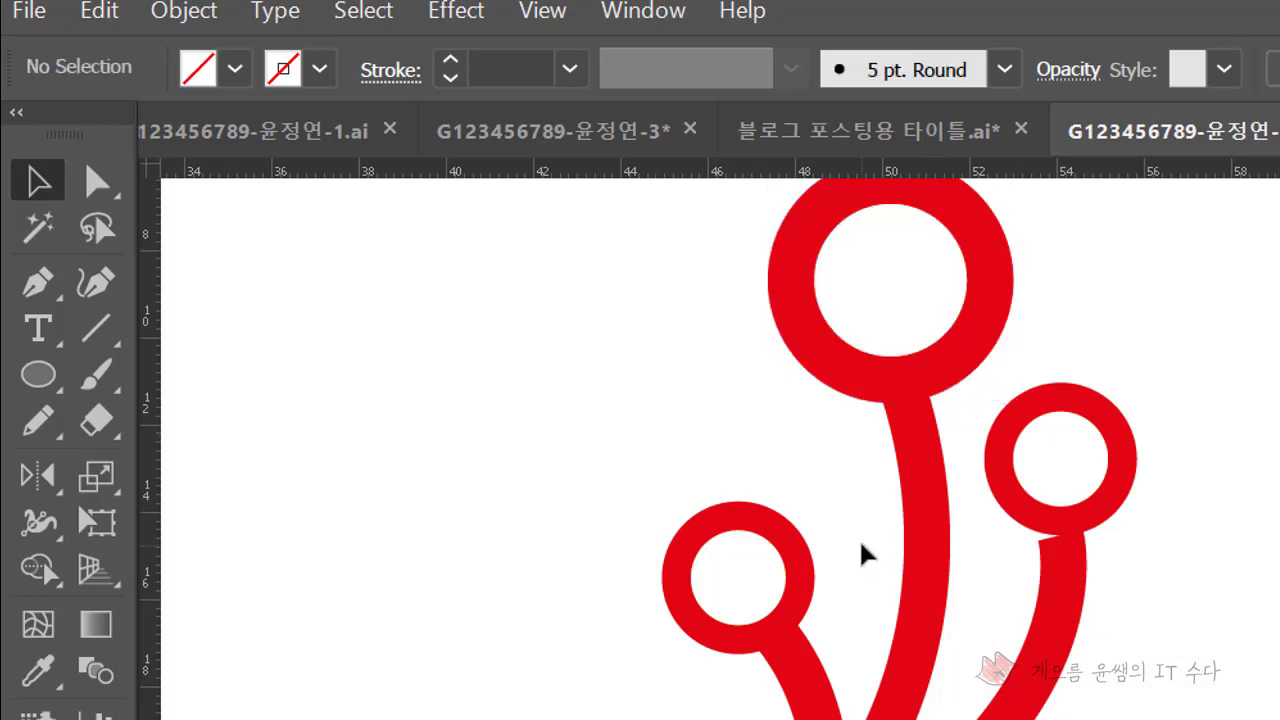
Drag the right stem's top anchor onto the small right ring, then deselect
click(108, 200)
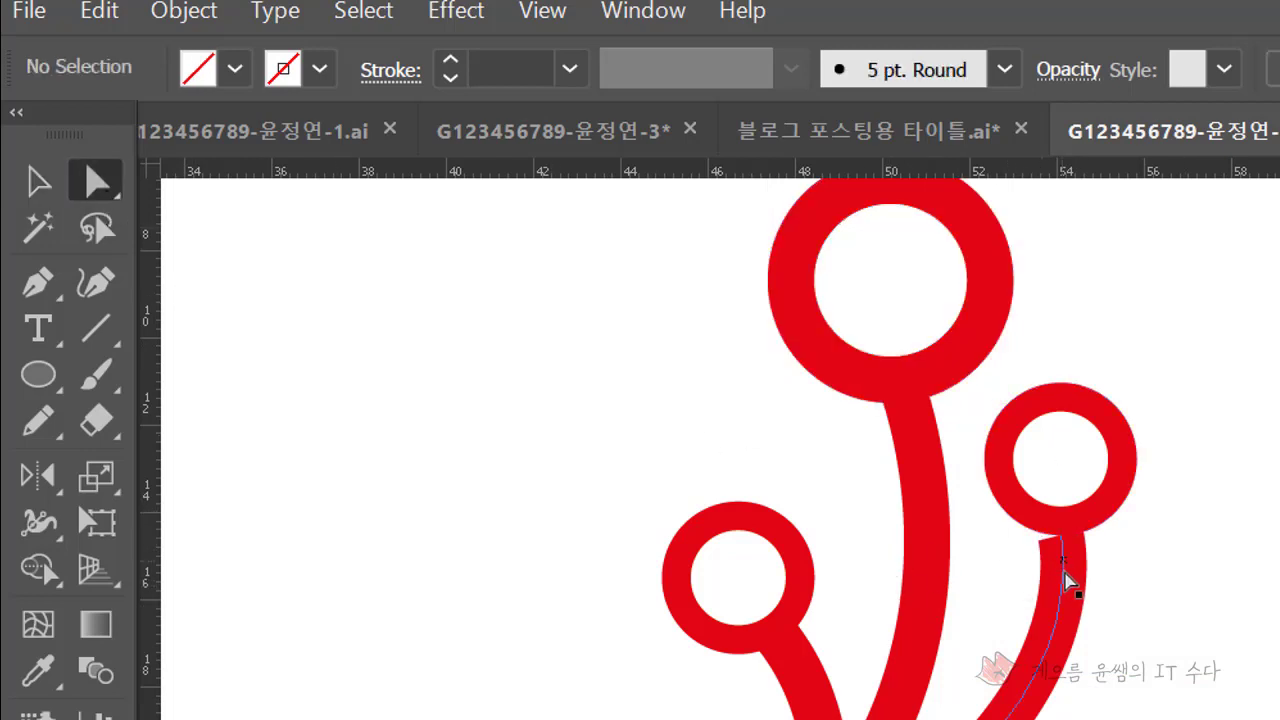
click(1068, 541)
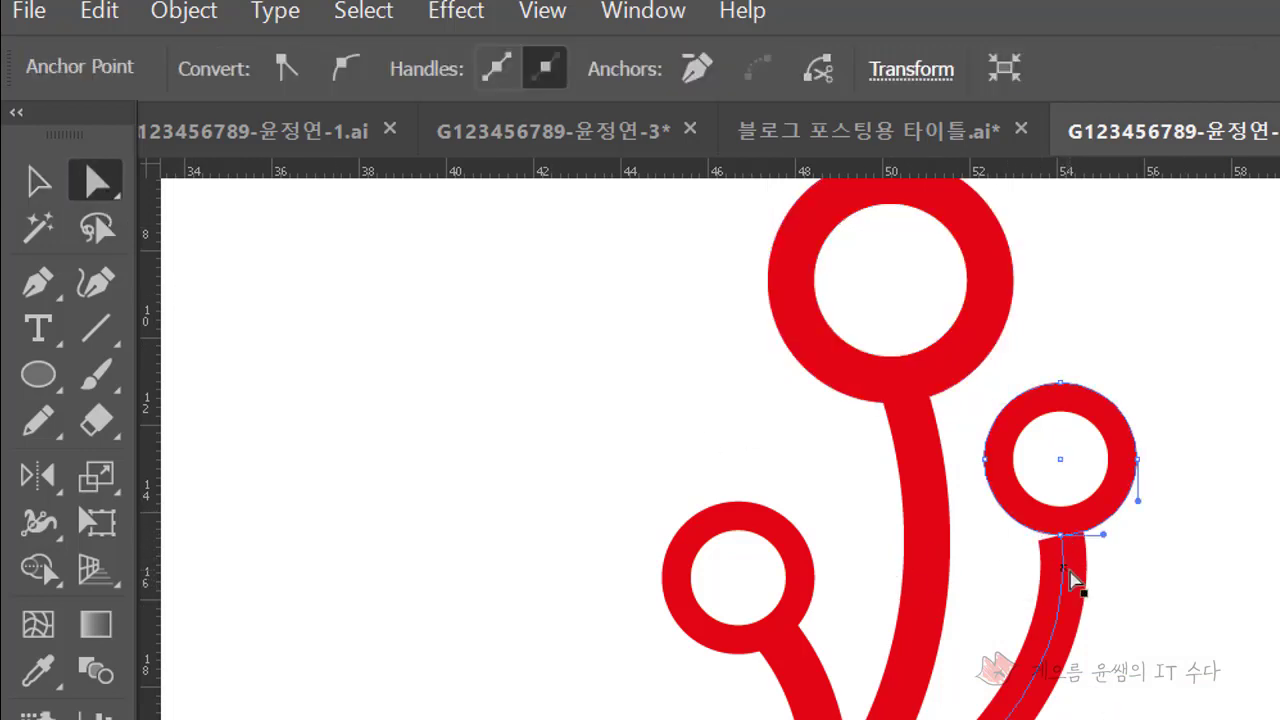
click(1062, 543)
drag(1072, 527, 1072, 530)
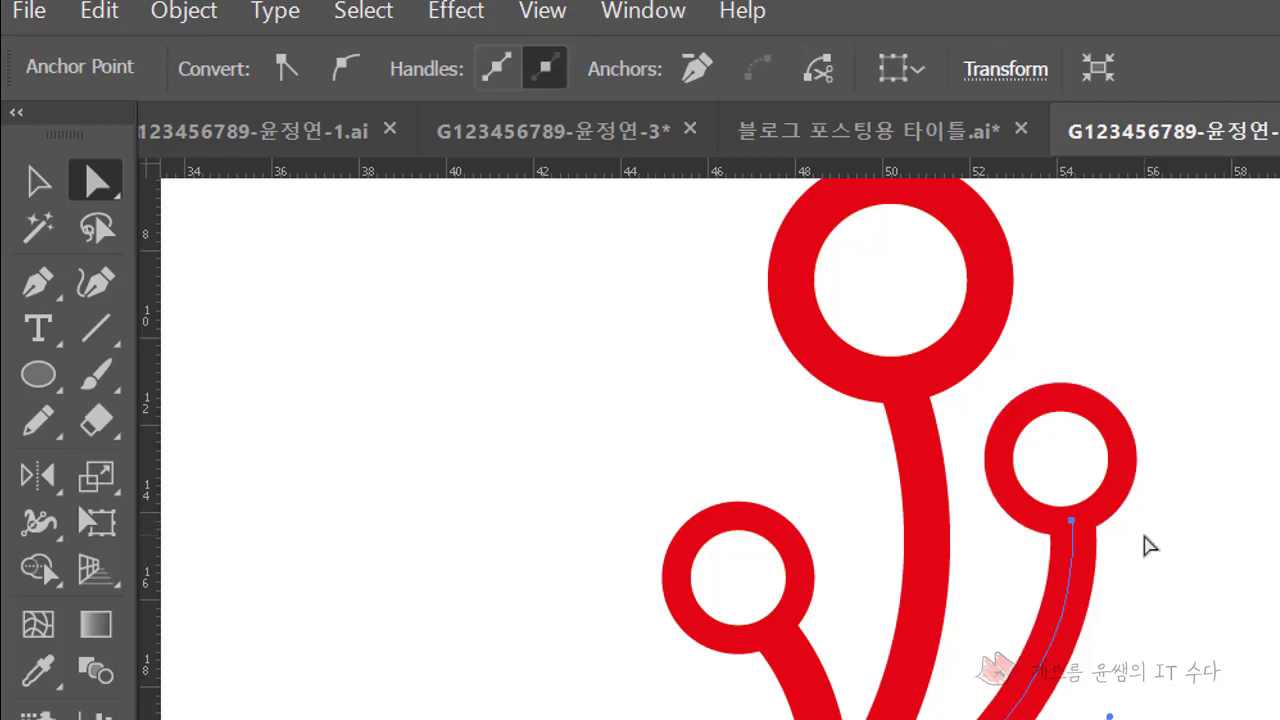
click(1265, 597)
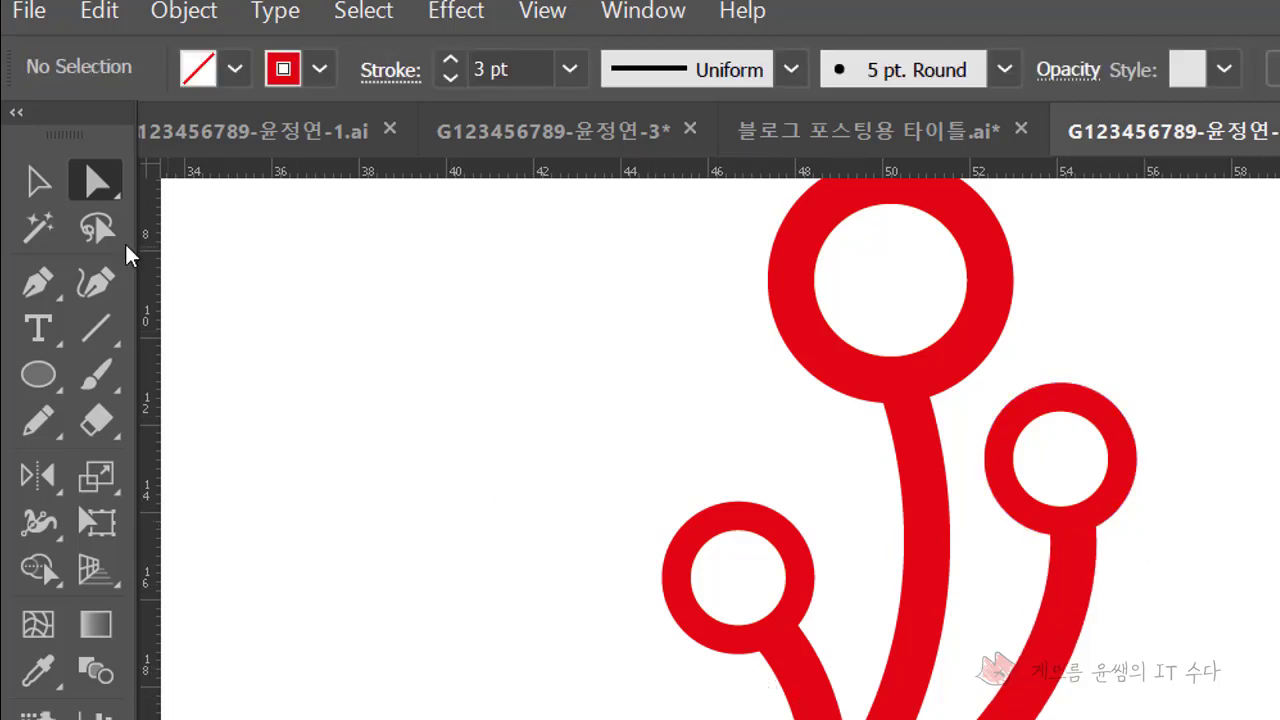
click(38, 181)
scroll(926, 580, down, 2)
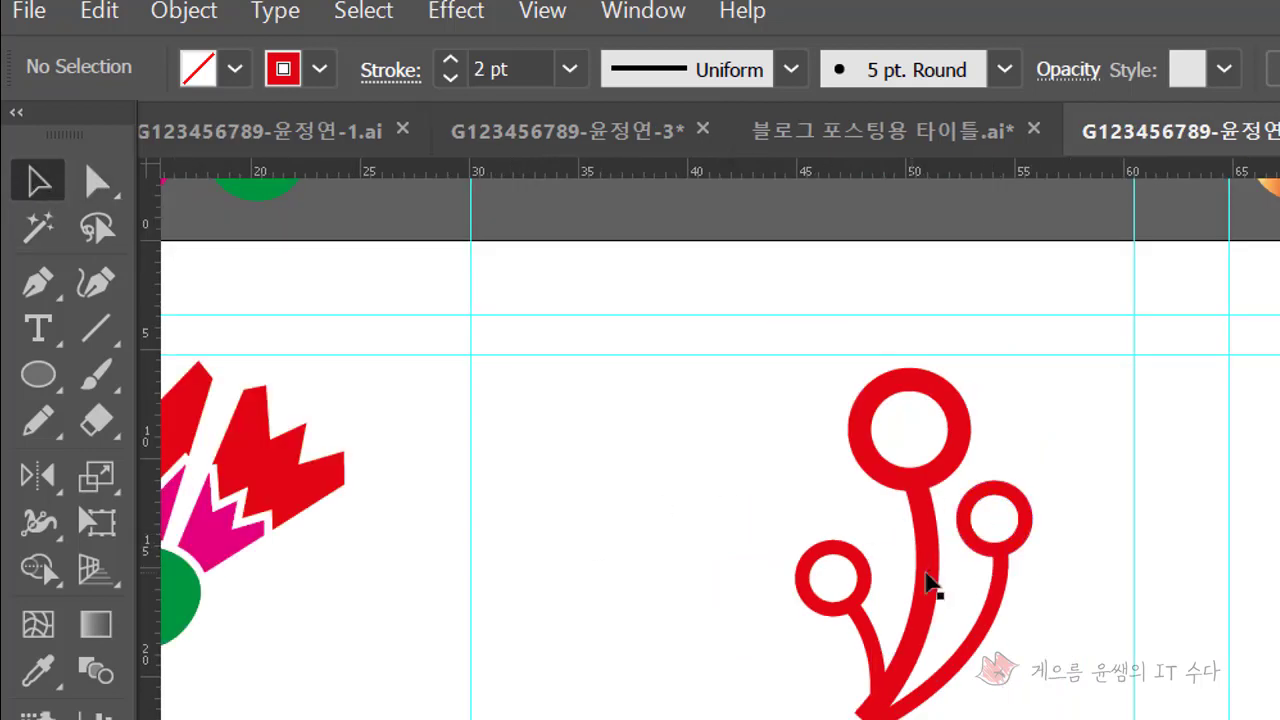
Expand the selected sprig stems with Object > Expand, Fill and Stroke checked
click(926, 580)
click(868, 648)
click(861, 672)
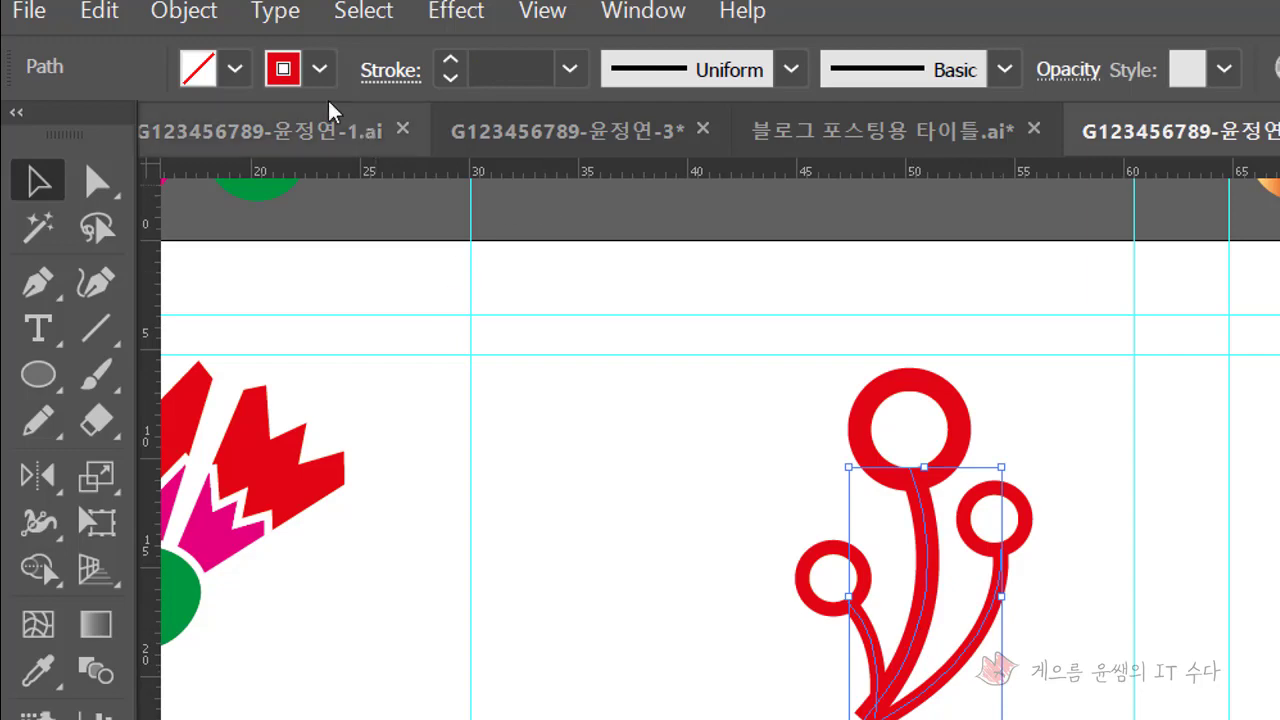
click(184, 11)
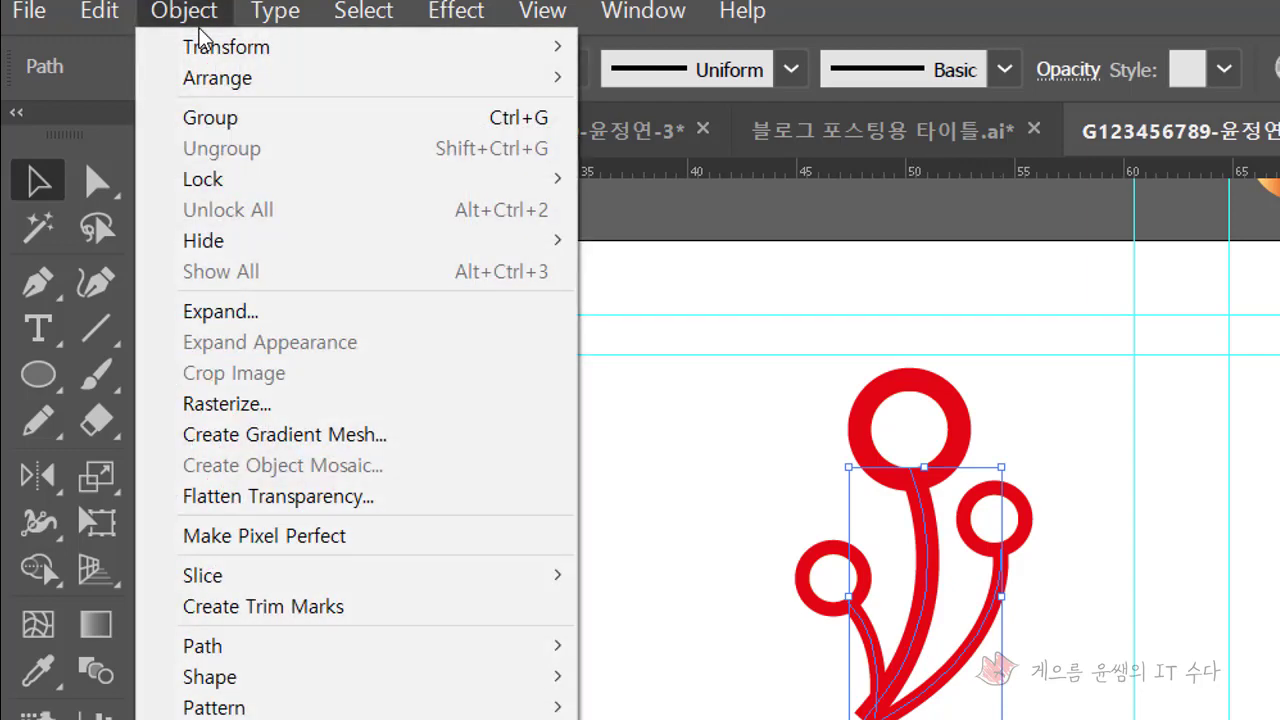
click(361, 318)
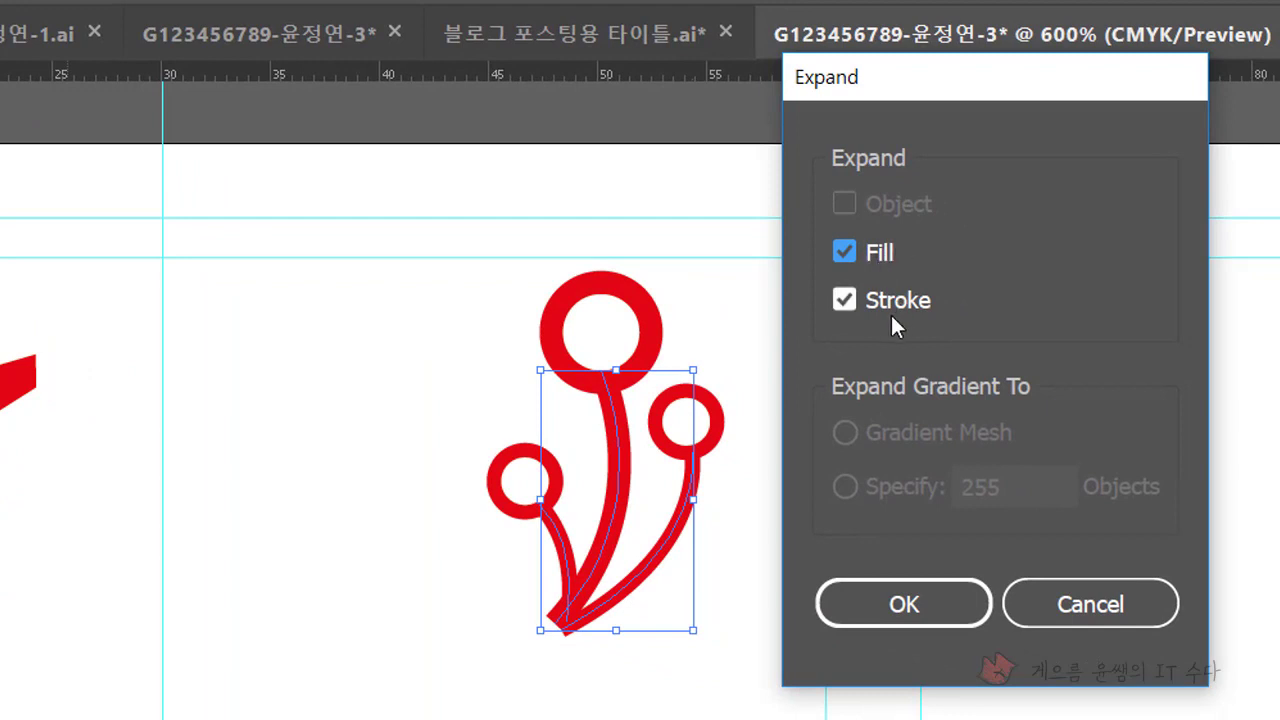
click(934, 607)
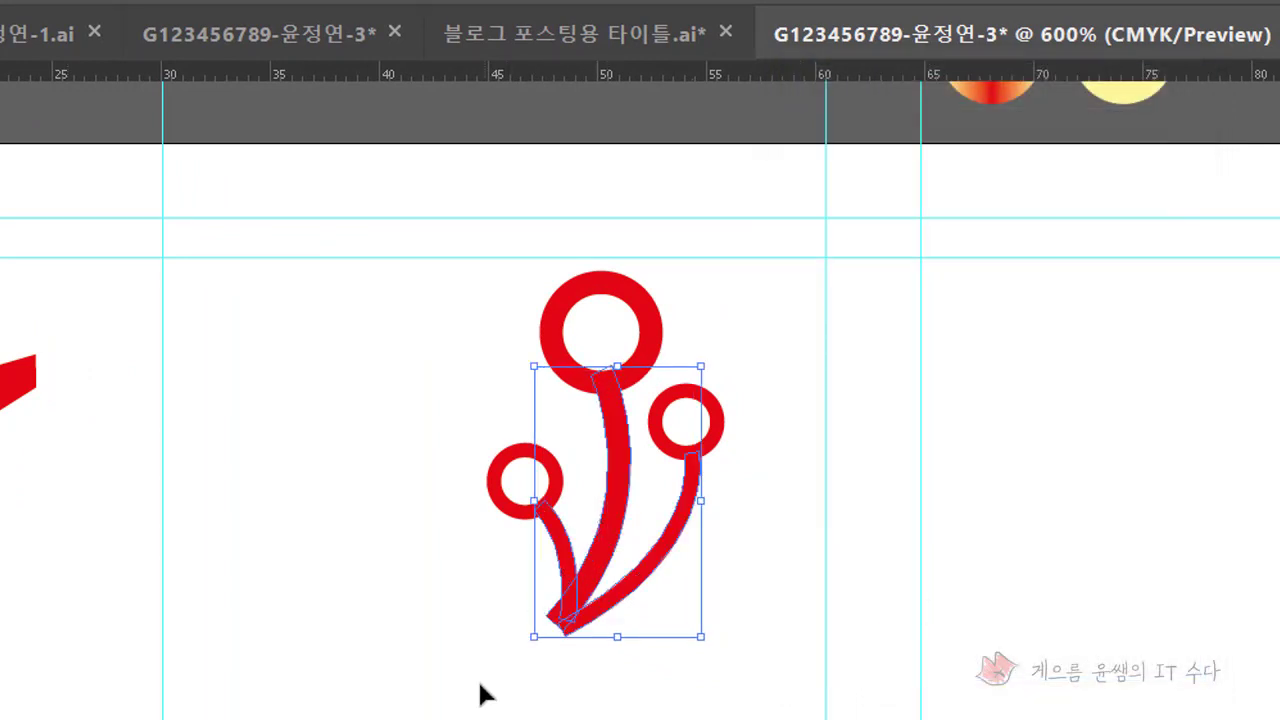
Check the expanded sprig group's selection, then exit its isolation mode
click(480, 691)
click(605, 500)
right_click(645, 553)
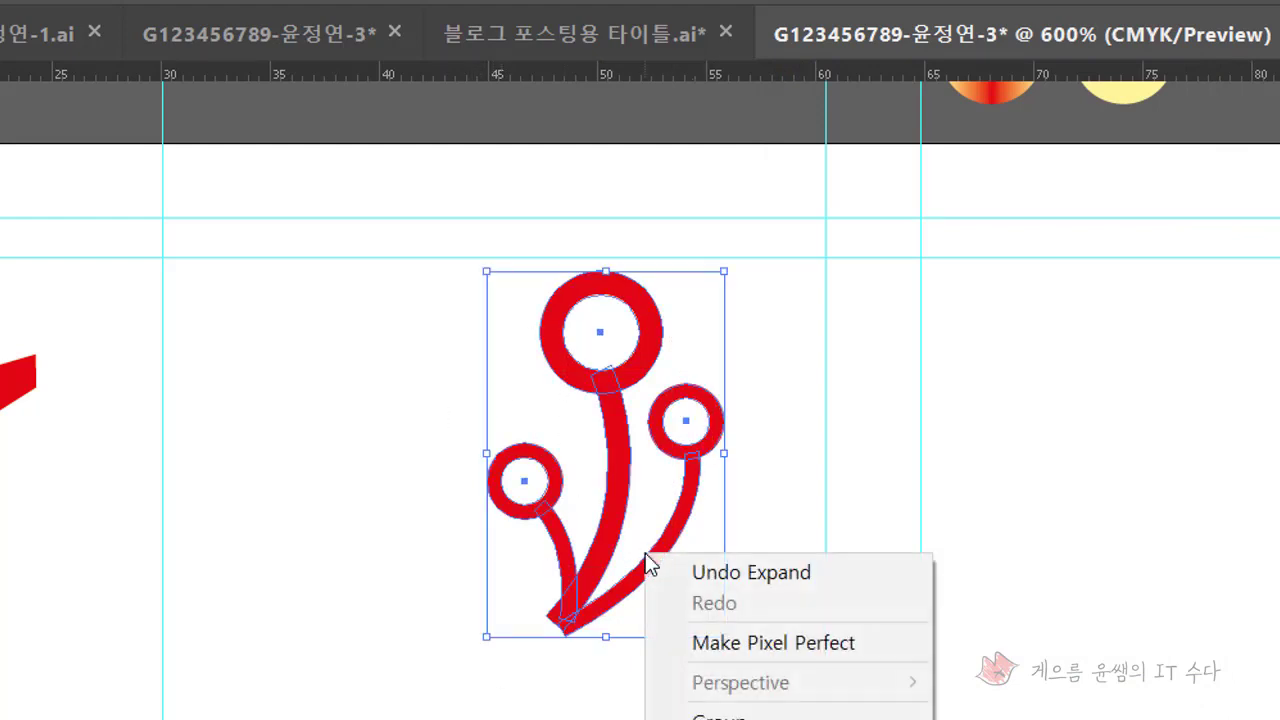
key(Escape)
click(610, 645)
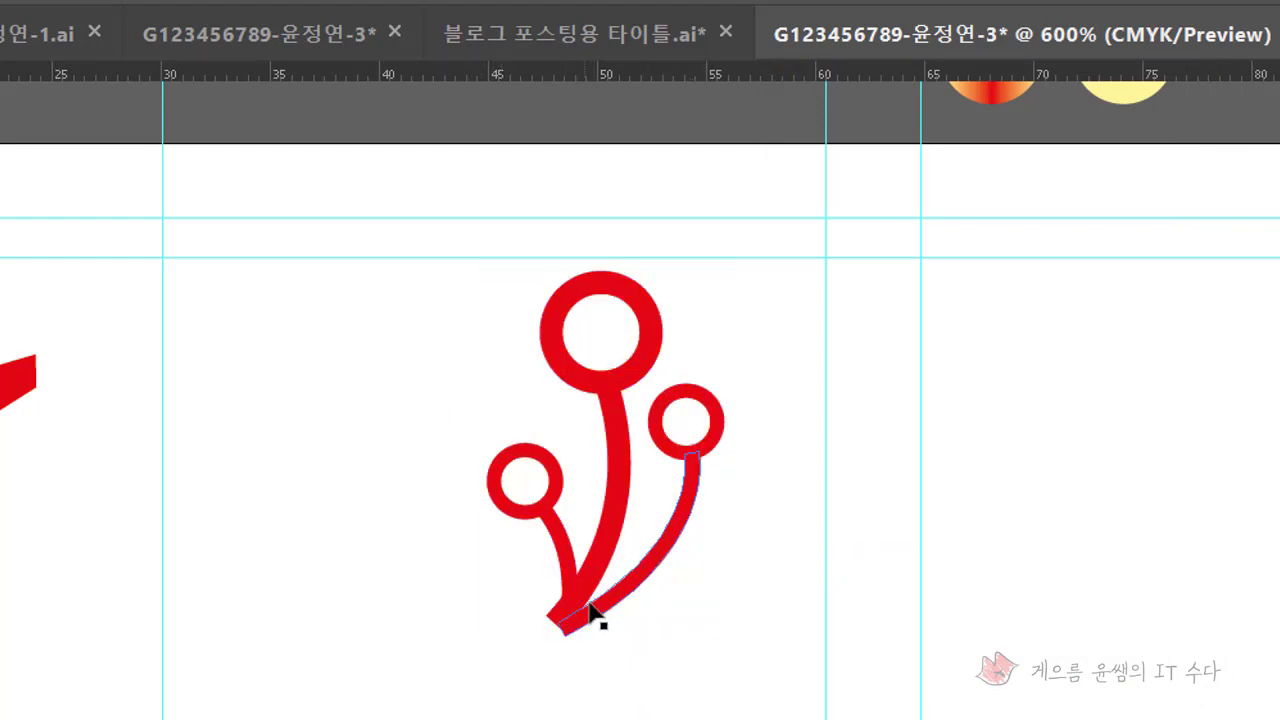
click(565, 628)
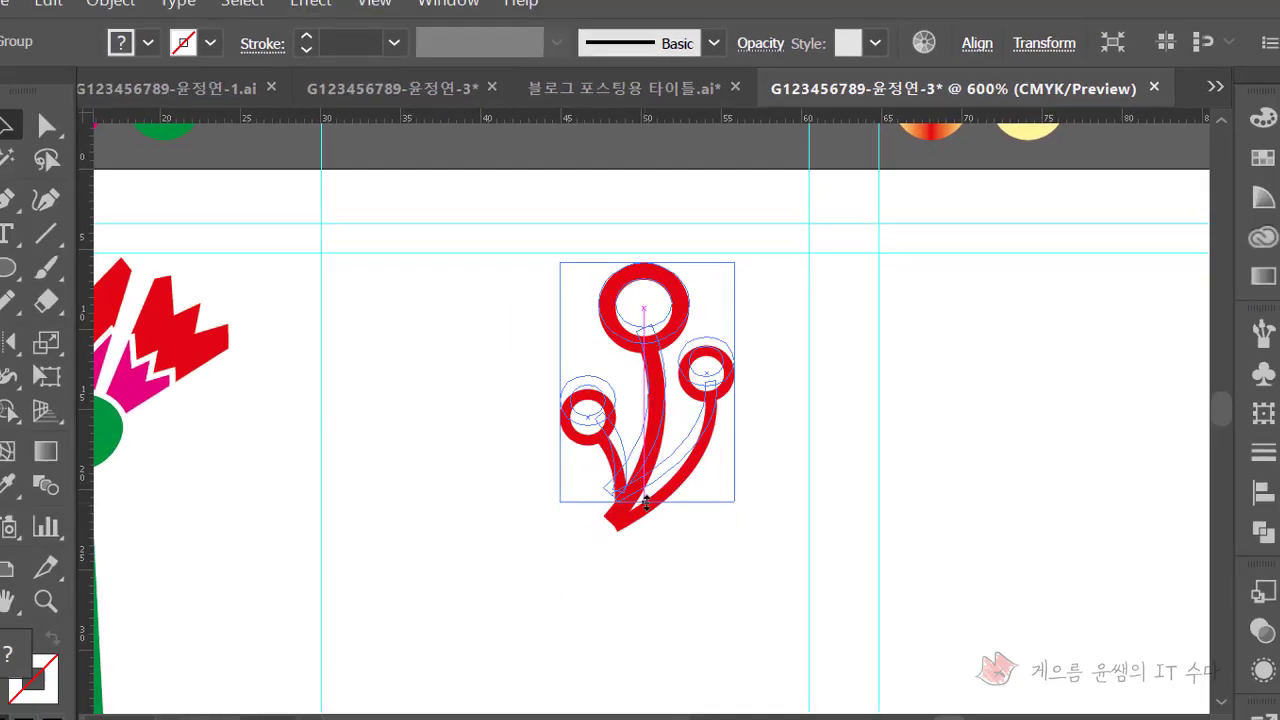
click(587, 563)
double_click(590, 546)
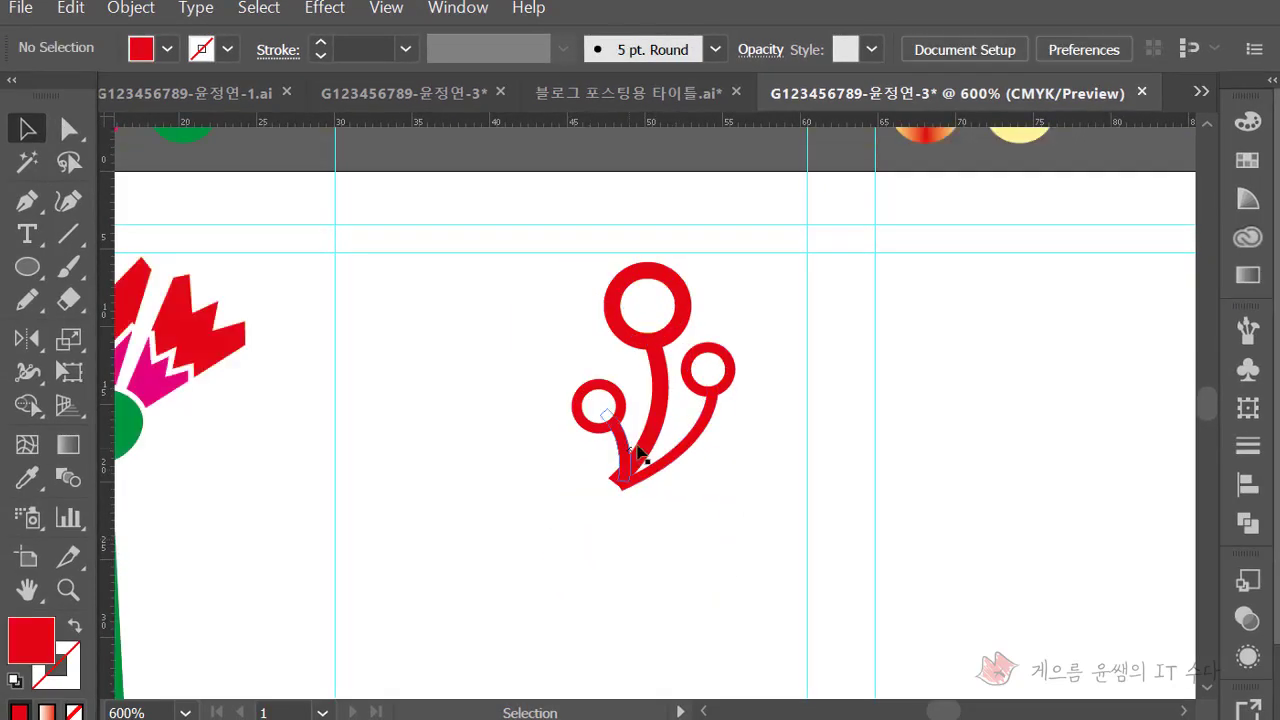
Alt-drag two copies of the sprig group: one below the original, one up and left
click(645, 447)
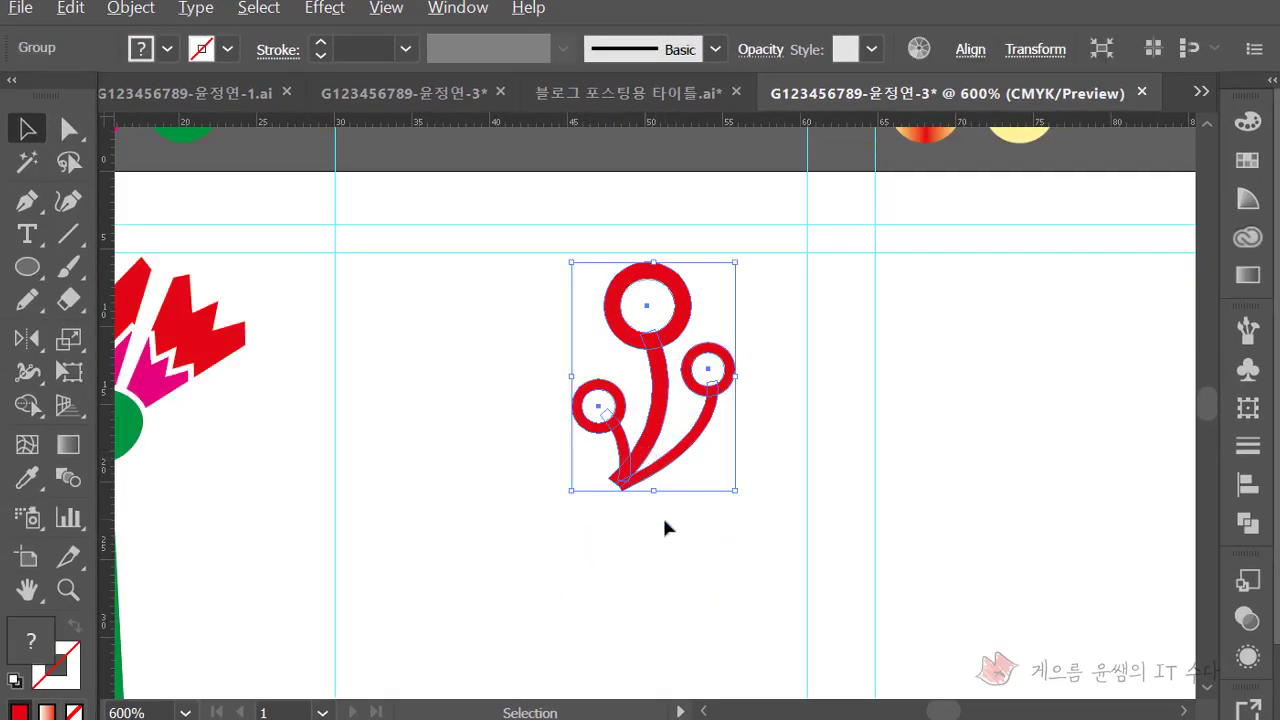
scroll(666, 515, down, 3)
scroll(666, 506, down, 1)
drag(640, 272, 640, 538)
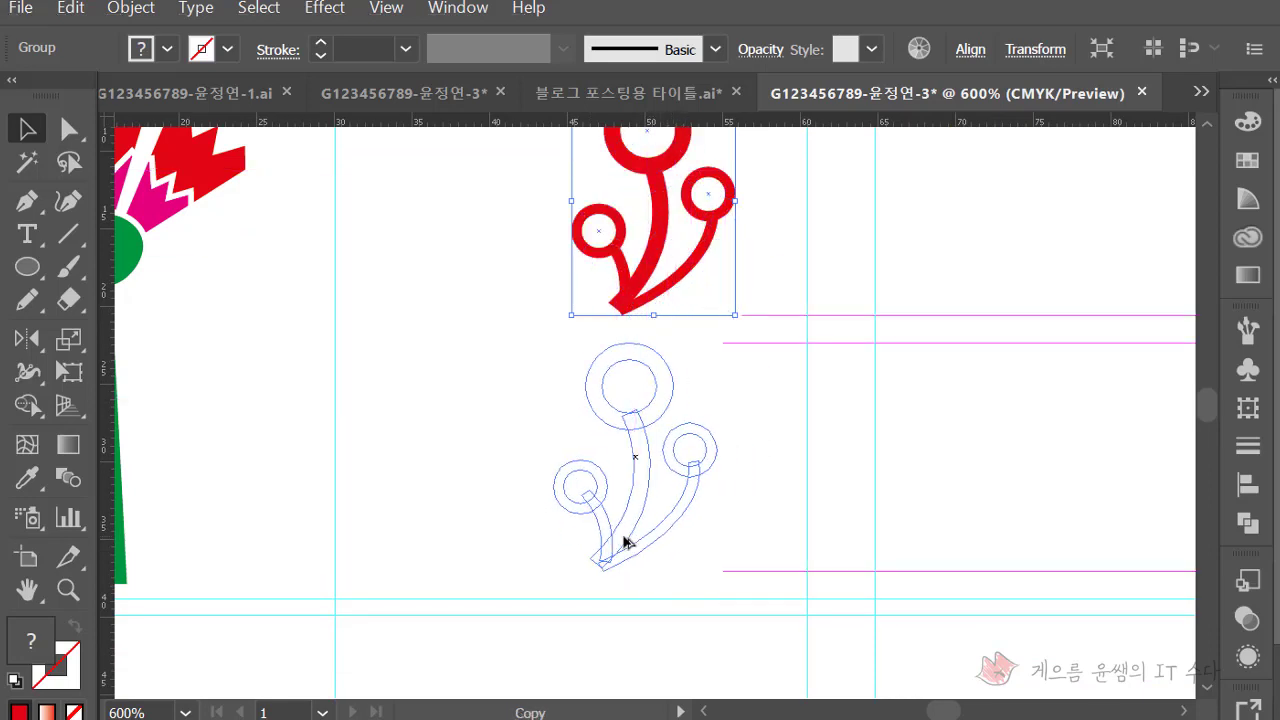
drag(640, 538, 617, 530)
drag(629, 457, 476, 333)
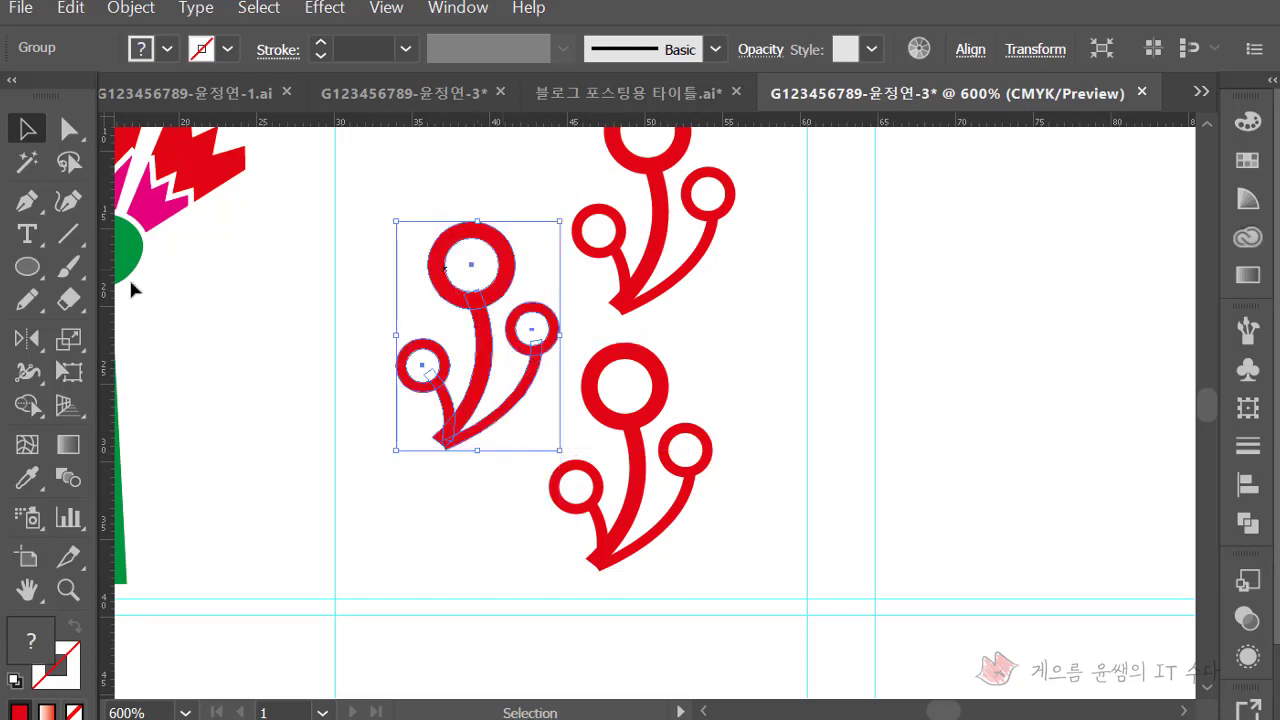
Reflect the left sprig copy across a vertical axis with the Reflect tool
double_click(27, 343)
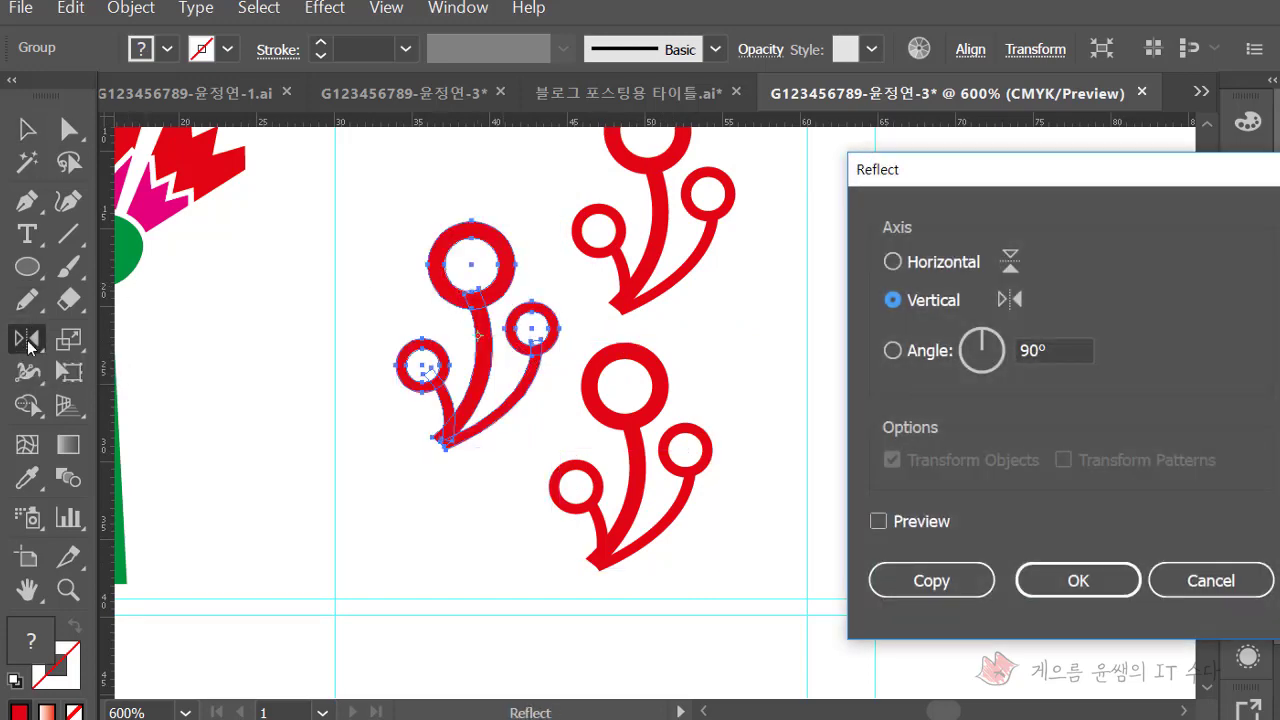
drag(978, 152, 774, 149)
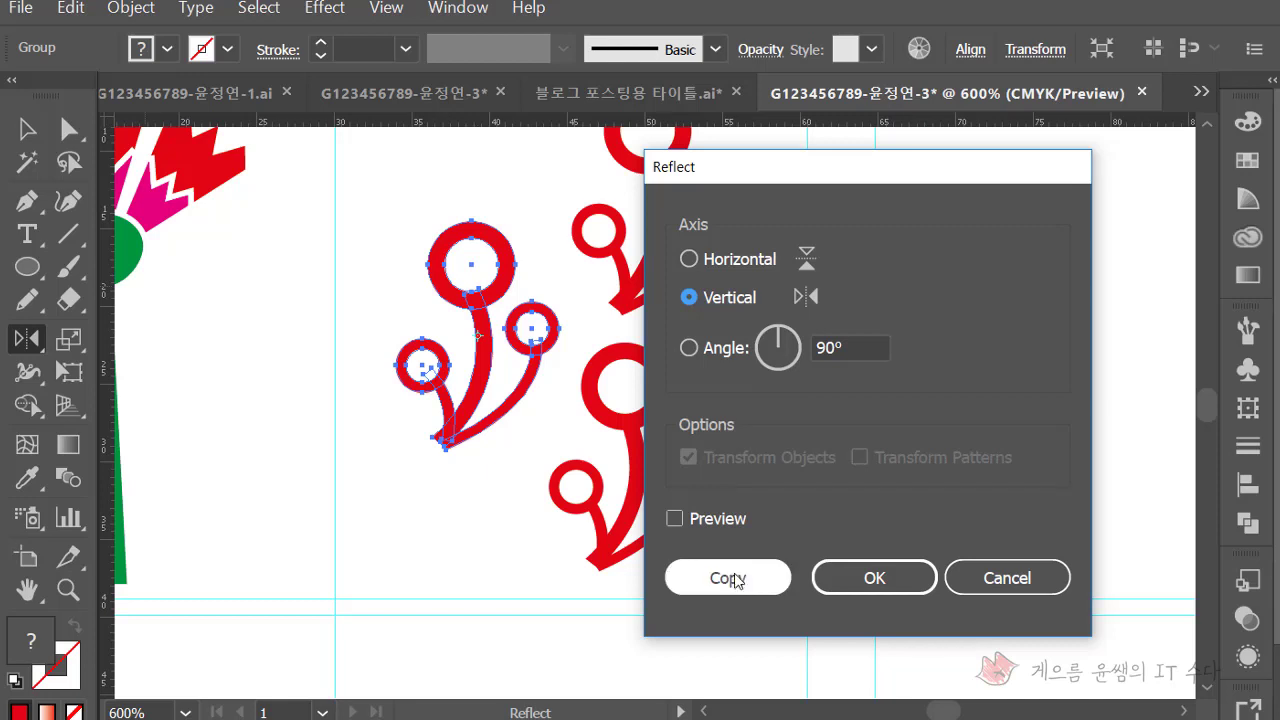
click(874, 580)
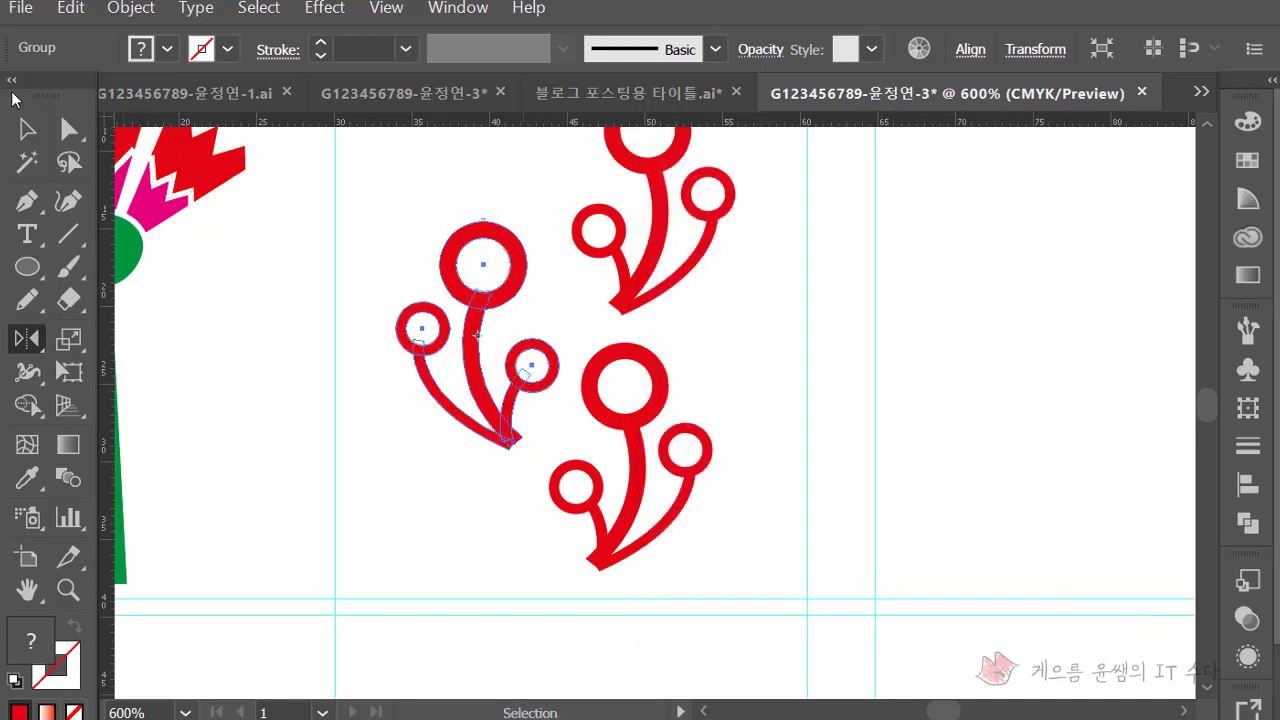
click(20, 139)
click(1078, 443)
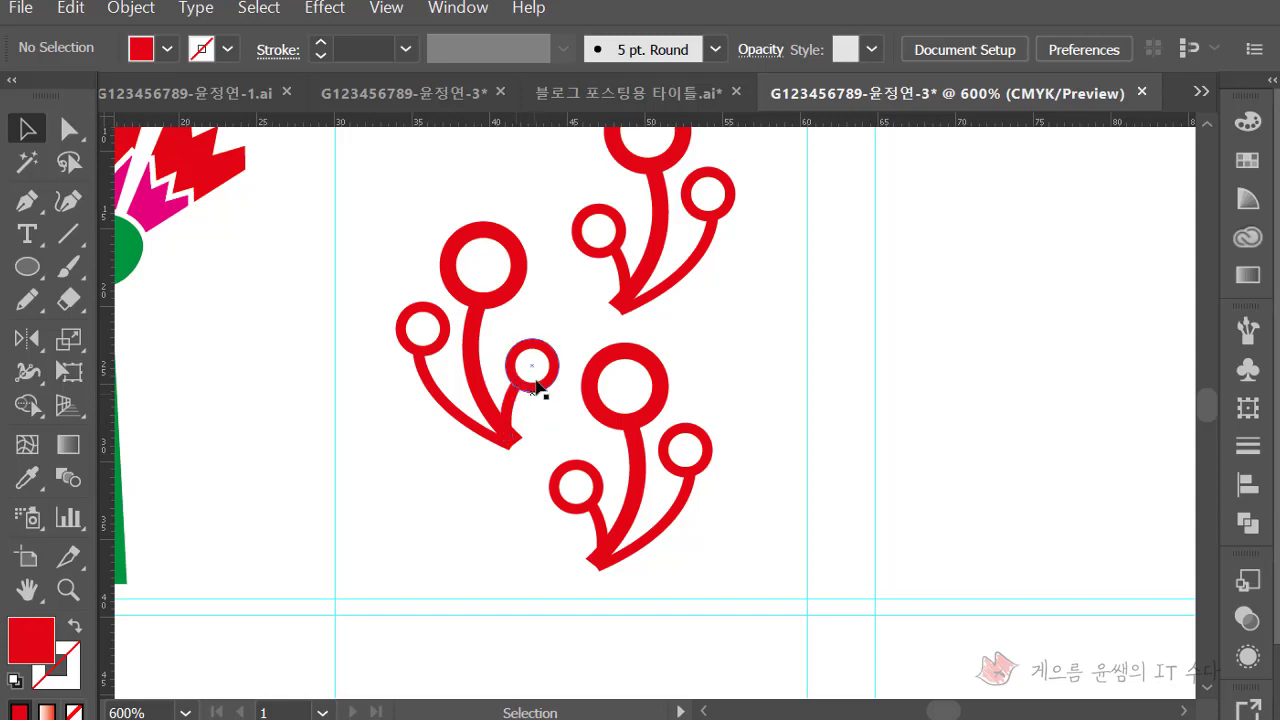
Rotate the flipped sprig counter-clockwise, move it in, and nudge the top sprig down-left
click(536, 381)
drag(591, 427, 610, 375)
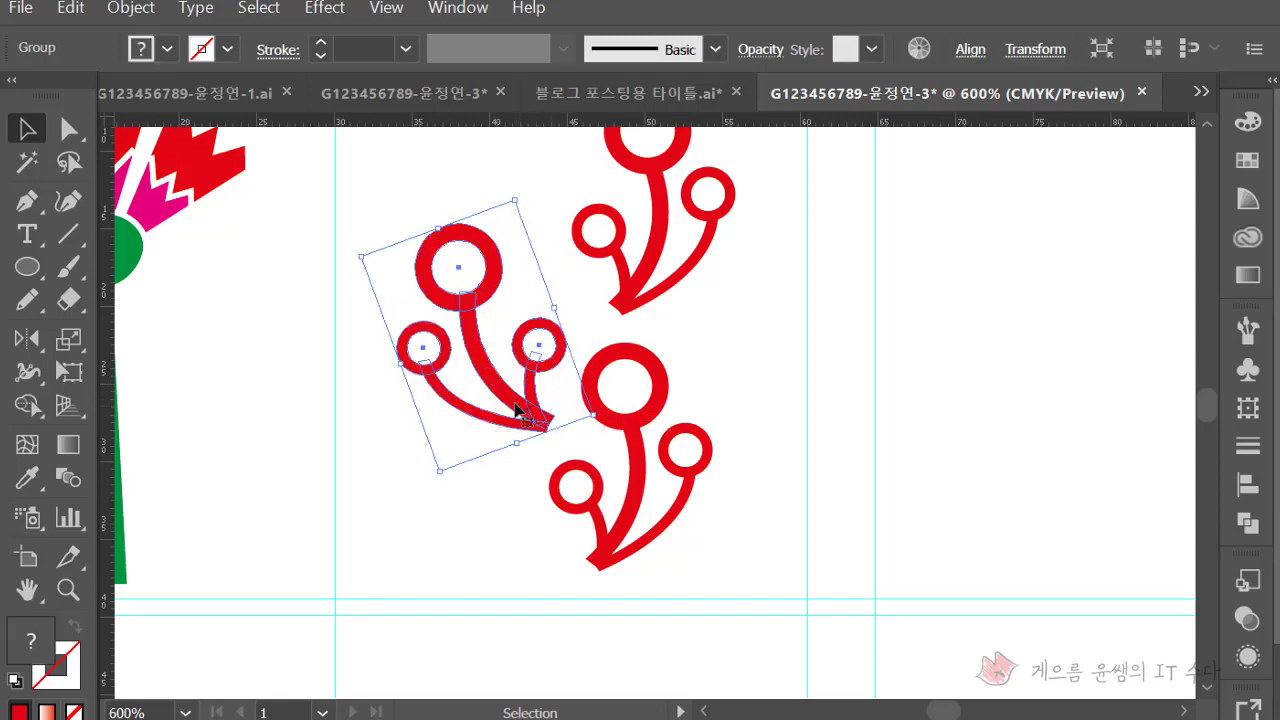
drag(505, 400, 531, 381)
click(773, 300)
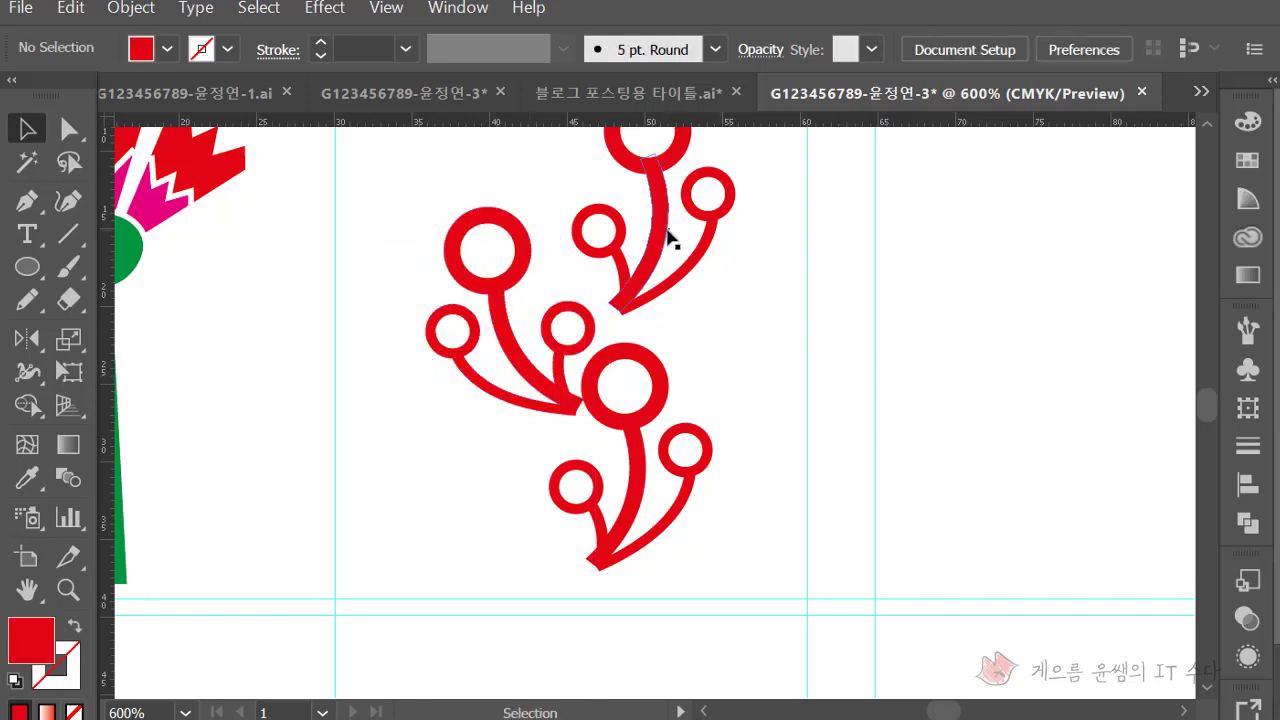
drag(668, 238, 662, 253)
click(947, 315)
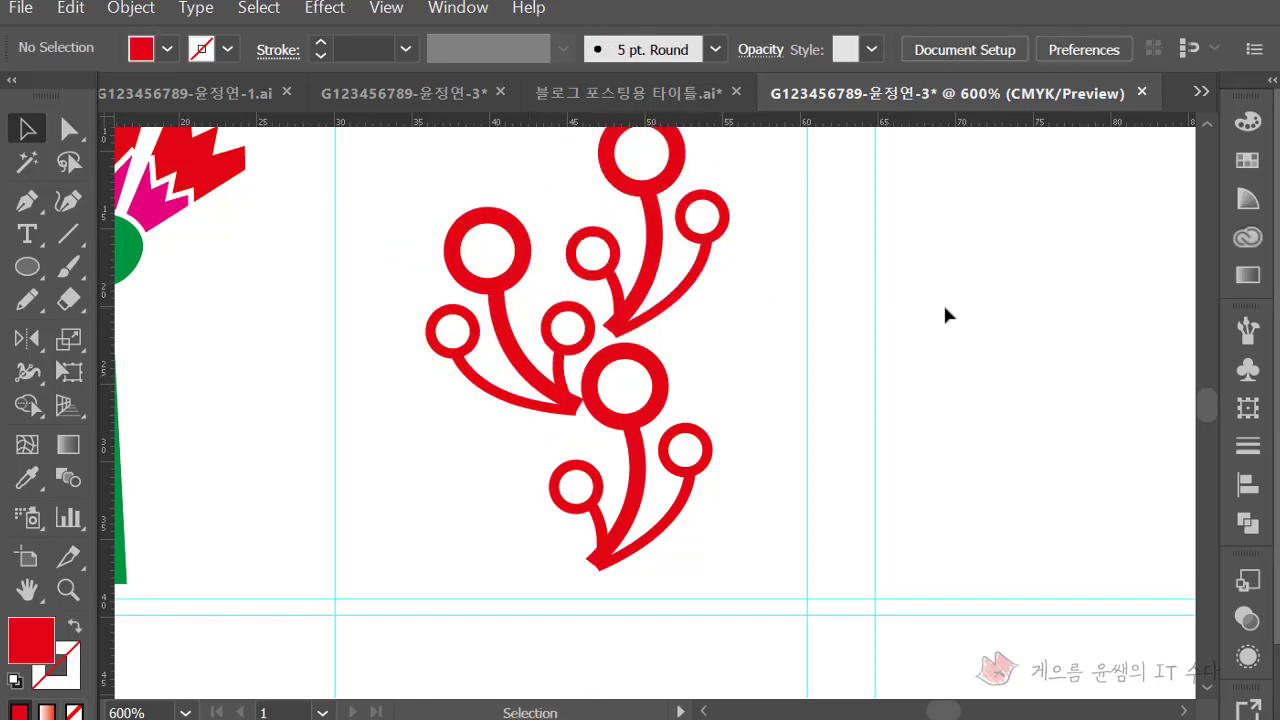
Fine-tune the left sprig's rotation and position, then zoom out to the whole card
click(522, 246)
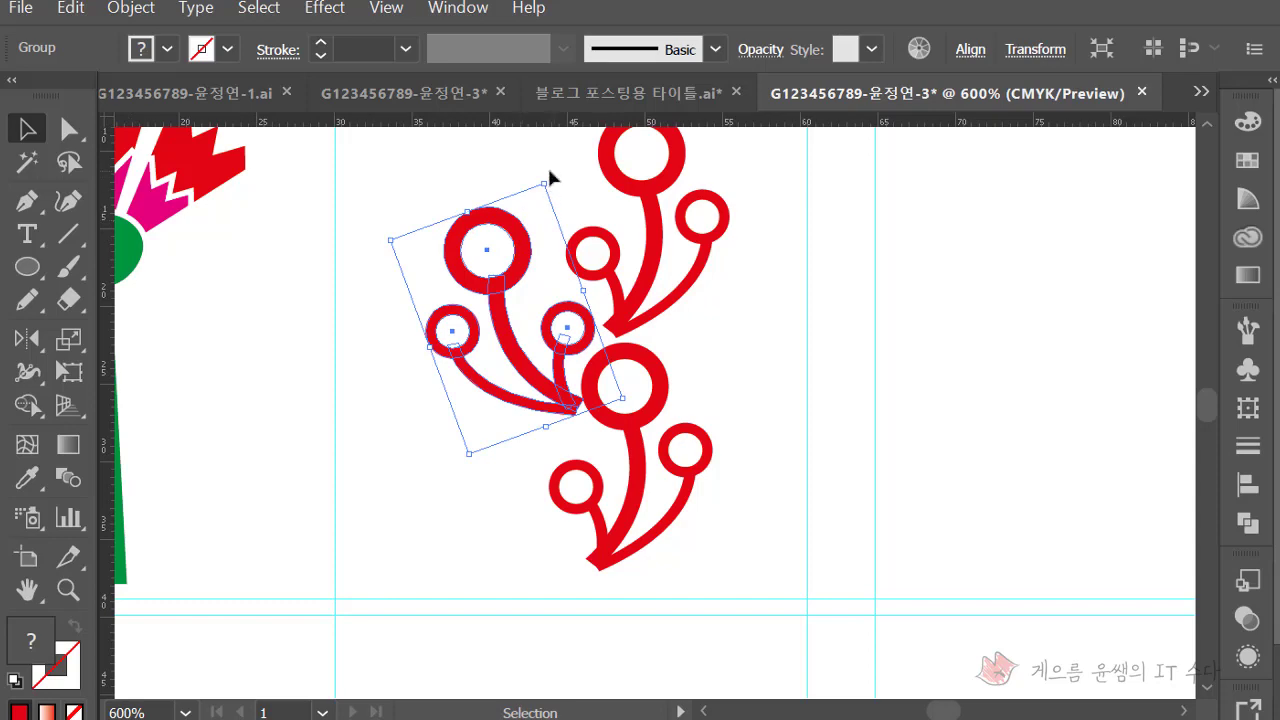
drag(545, 177, 555, 180)
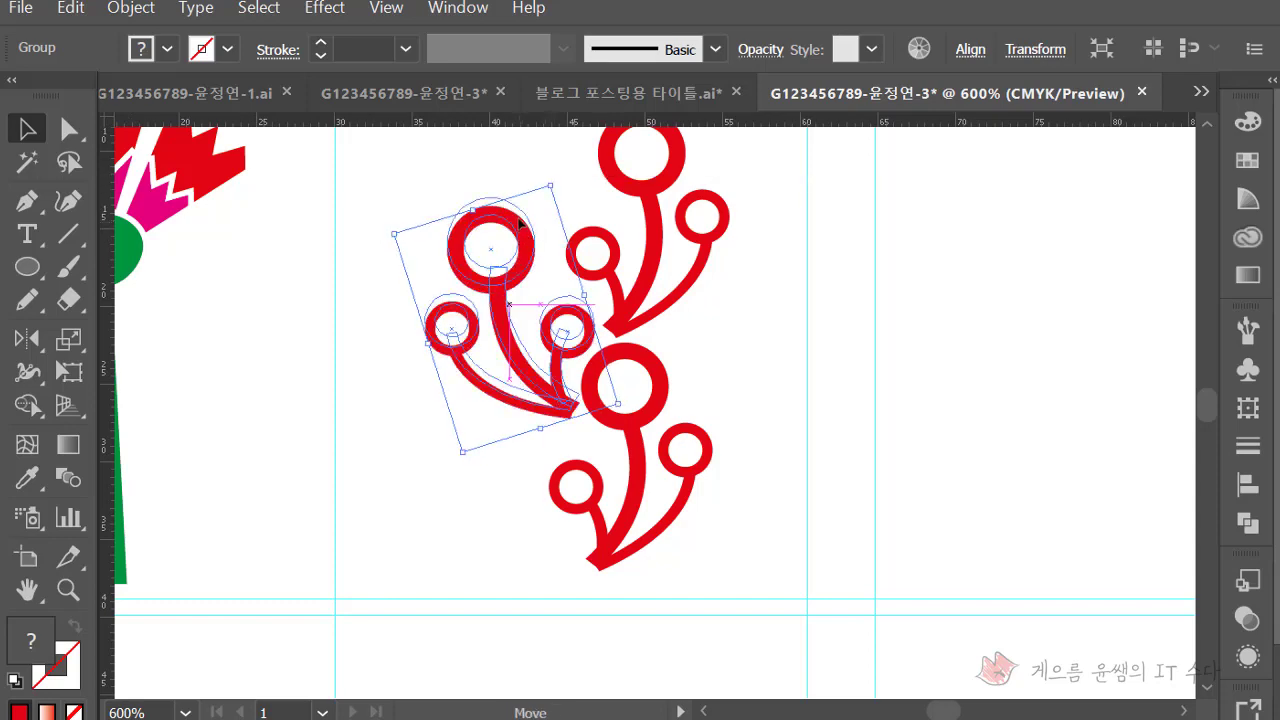
drag(520, 234, 519, 224)
click(974, 314)
key(ctrl+minus)
key(ctrl+minus)
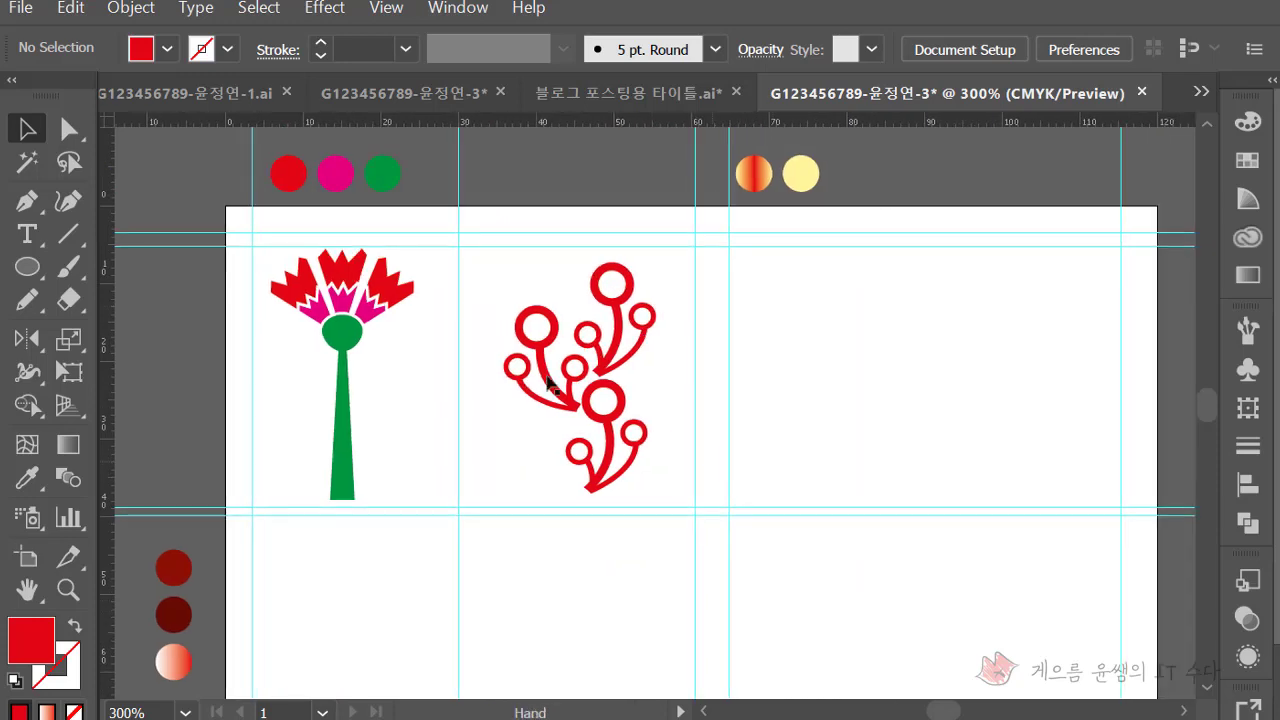
Marquee-select the three berry sprigs and group them via the right-click Group command
drag(503, 266, 657, 486)
right_click(603, 378)
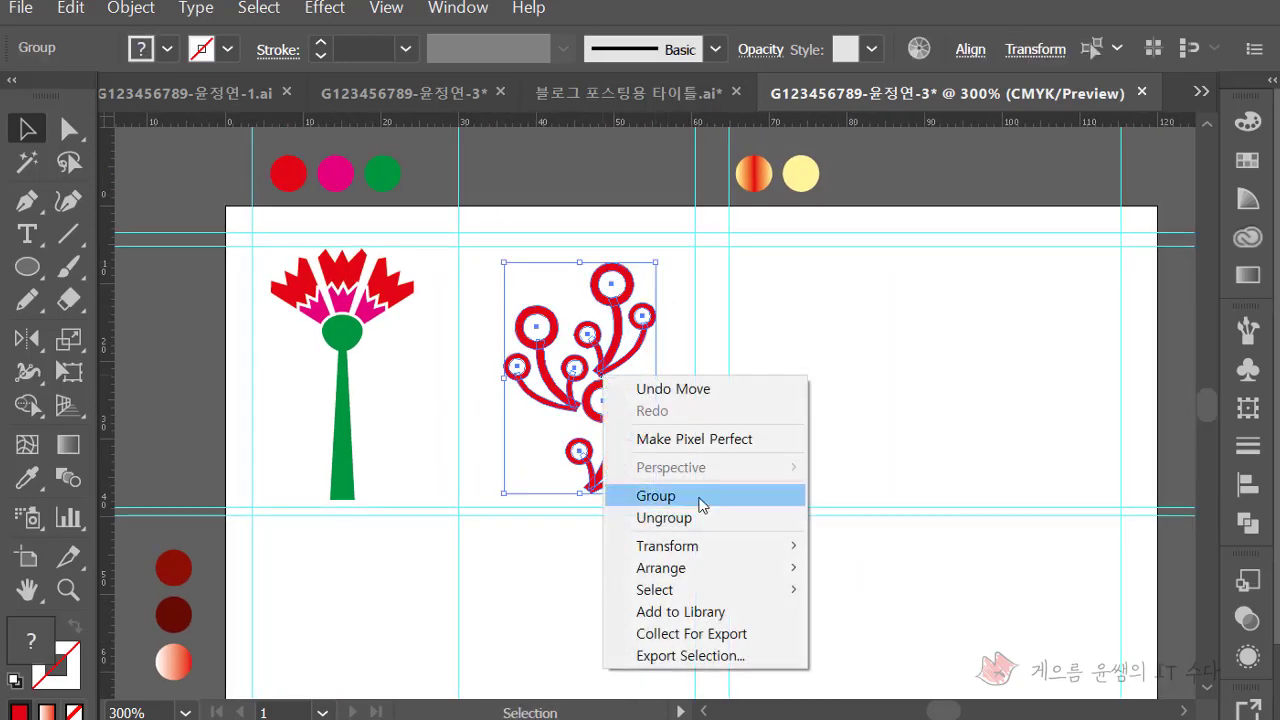
click(700, 497)
click(794, 511)
mouse_move(794, 511)
mouse_down()
mouse_move(794, 451)
mouse_move(797, 498)
mouse_up()
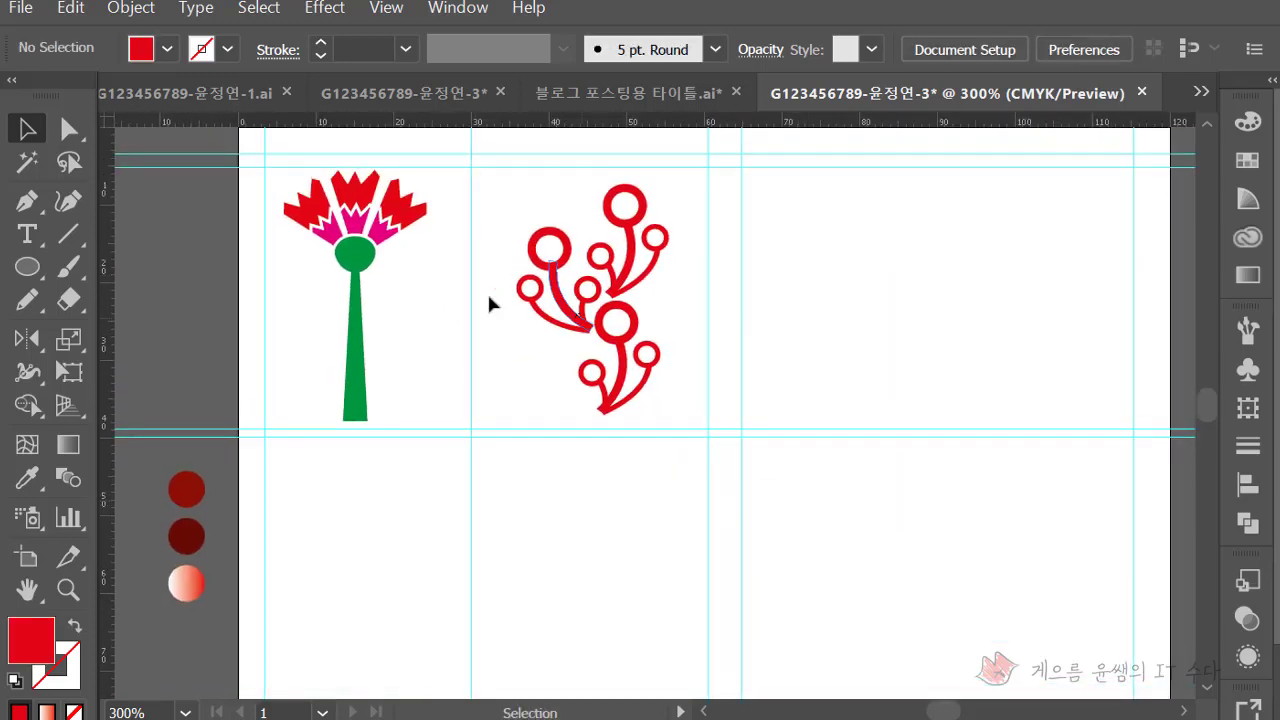